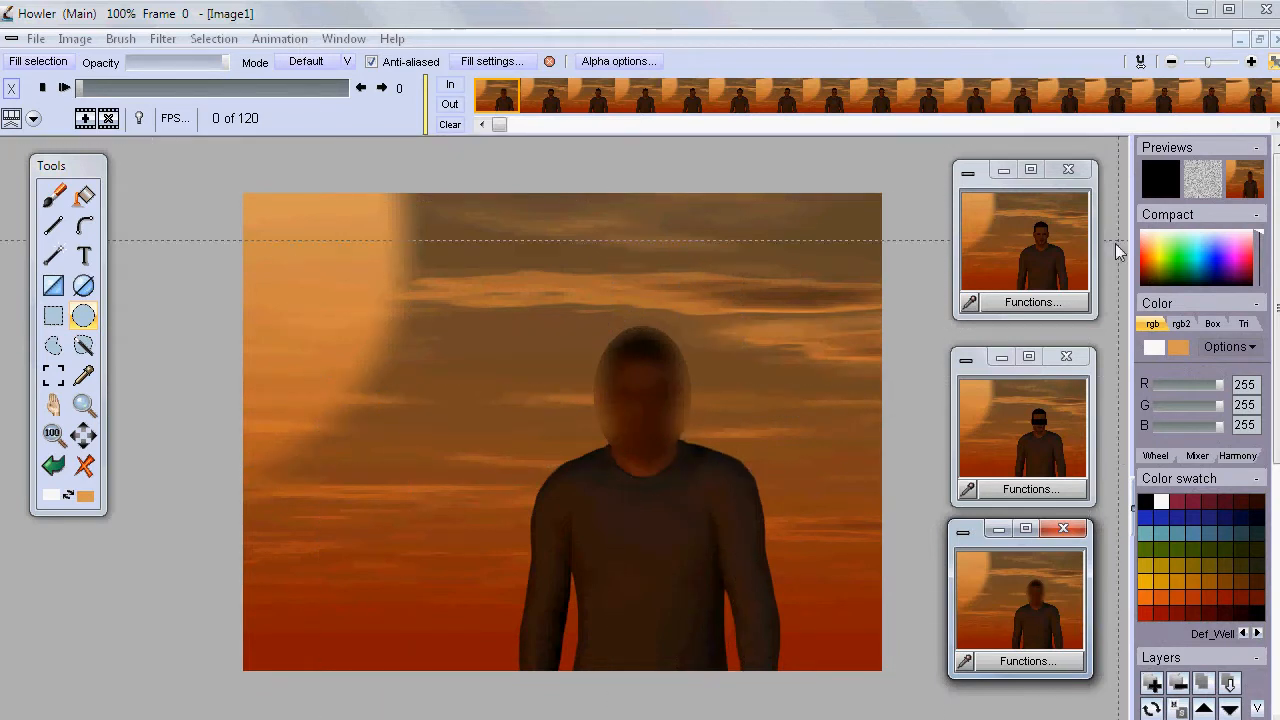
Switch back to the stored animation with the unobscured face at frame 0 and activate the Curve tool.
{"action": "left_click", "coordinate": [1024, 250]}
{"action": "left_click_drag", "start_coordinate": [99, 88], "coordinate": [62, 111]}
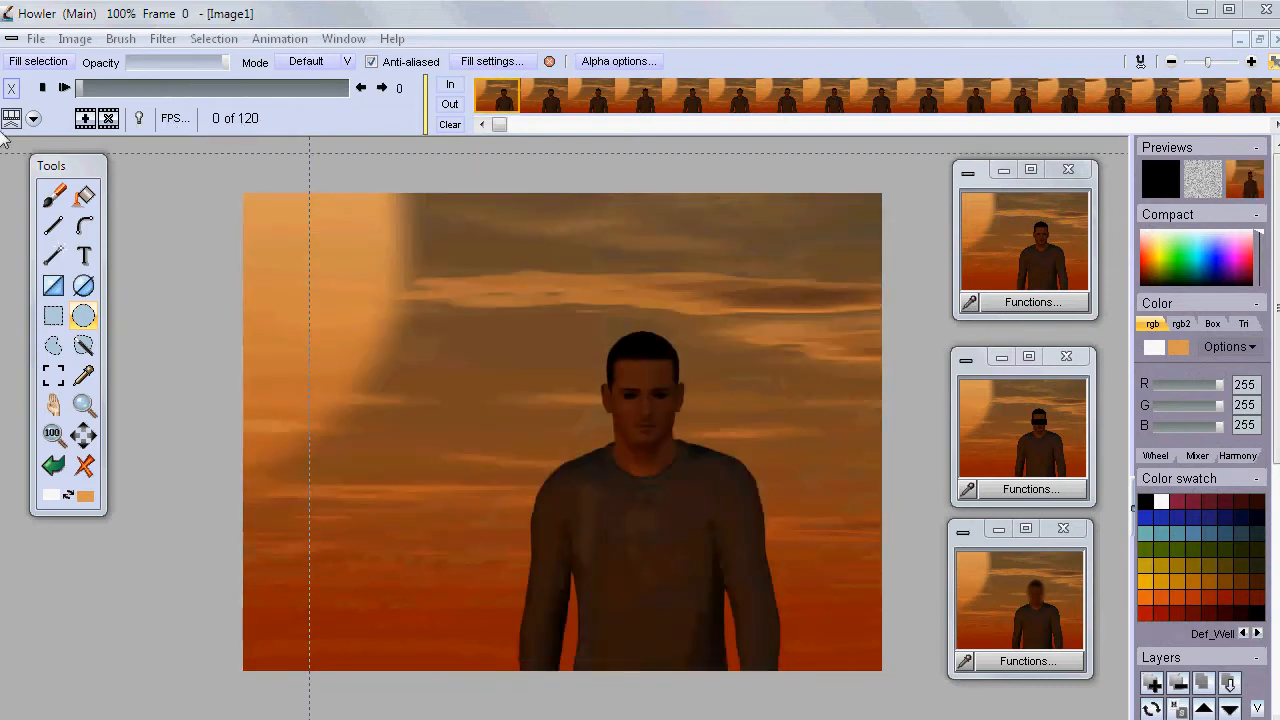
{"action": "left_click", "coordinate": [86, 229]}
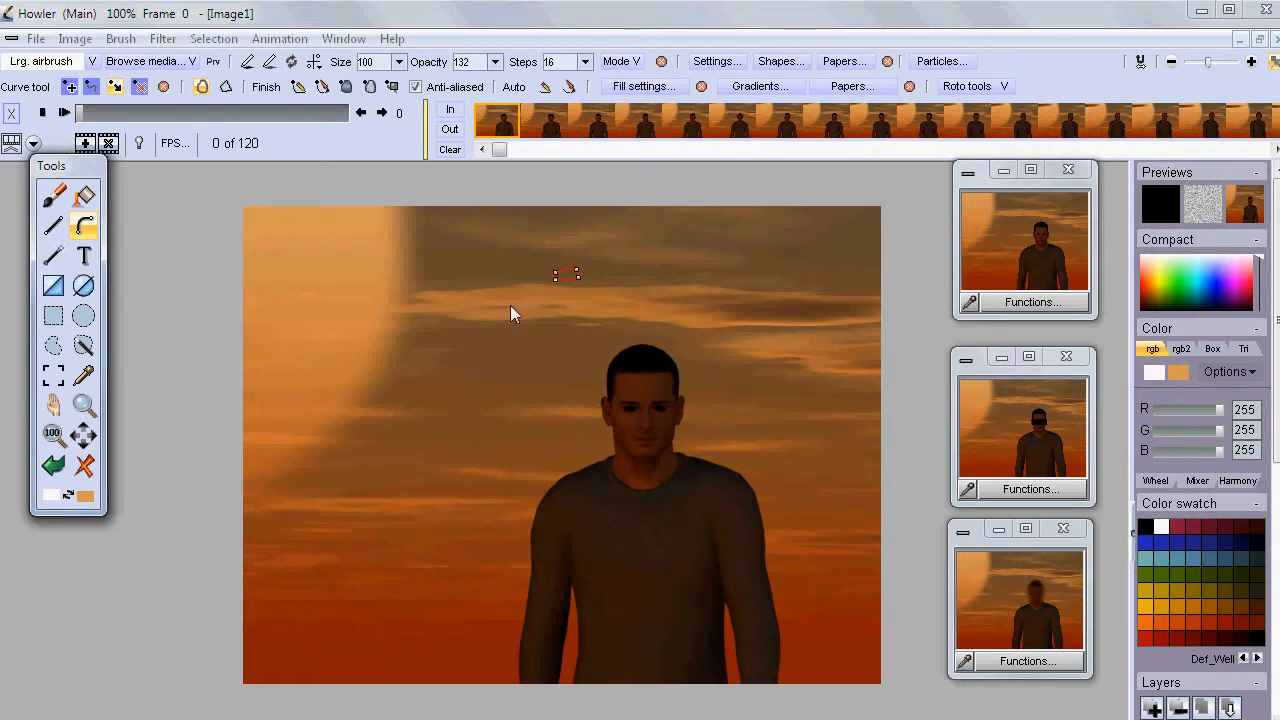
{"action": "left_click", "coordinate": [497, 412]}
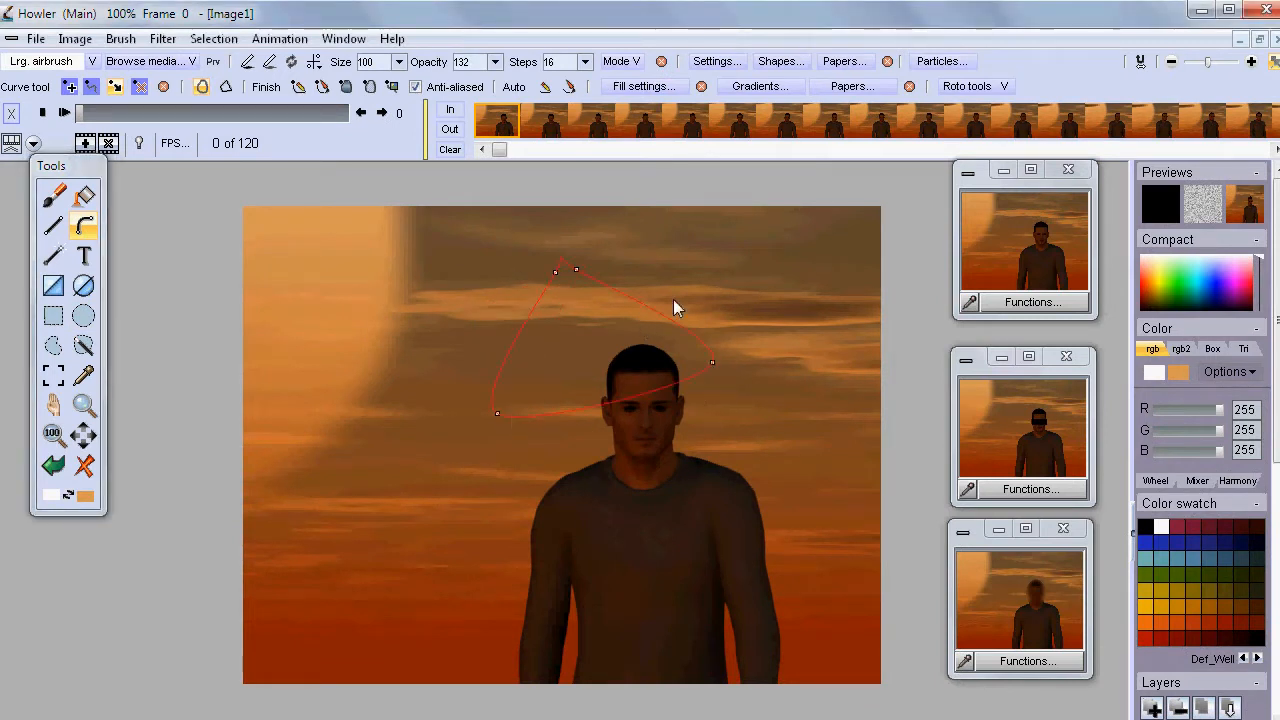
{"action": "left_click_drag", "start_coordinate": [583, 269], "coordinate": [454, 258]}
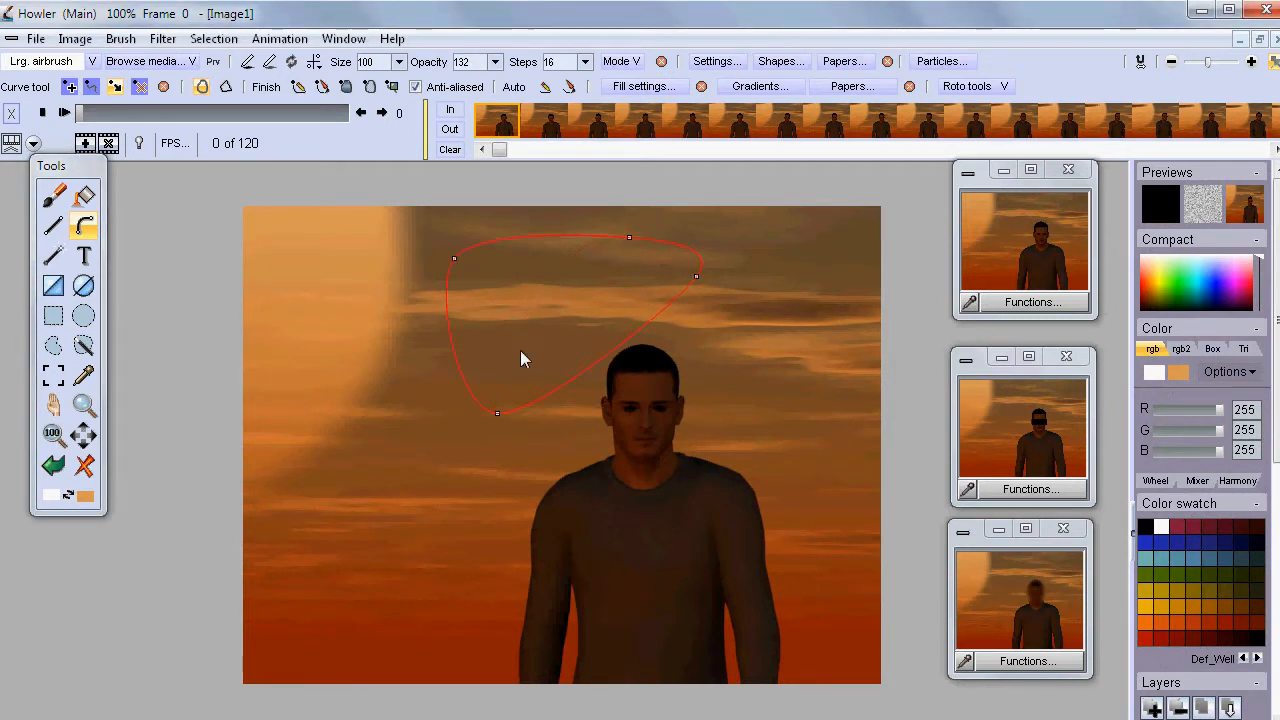
{"action": "left_click_drag", "start_coordinate": [498, 410], "coordinate": [445, 346]}
{"action": "left_click_drag", "start_coordinate": [696, 276], "coordinate": [597, 347]}
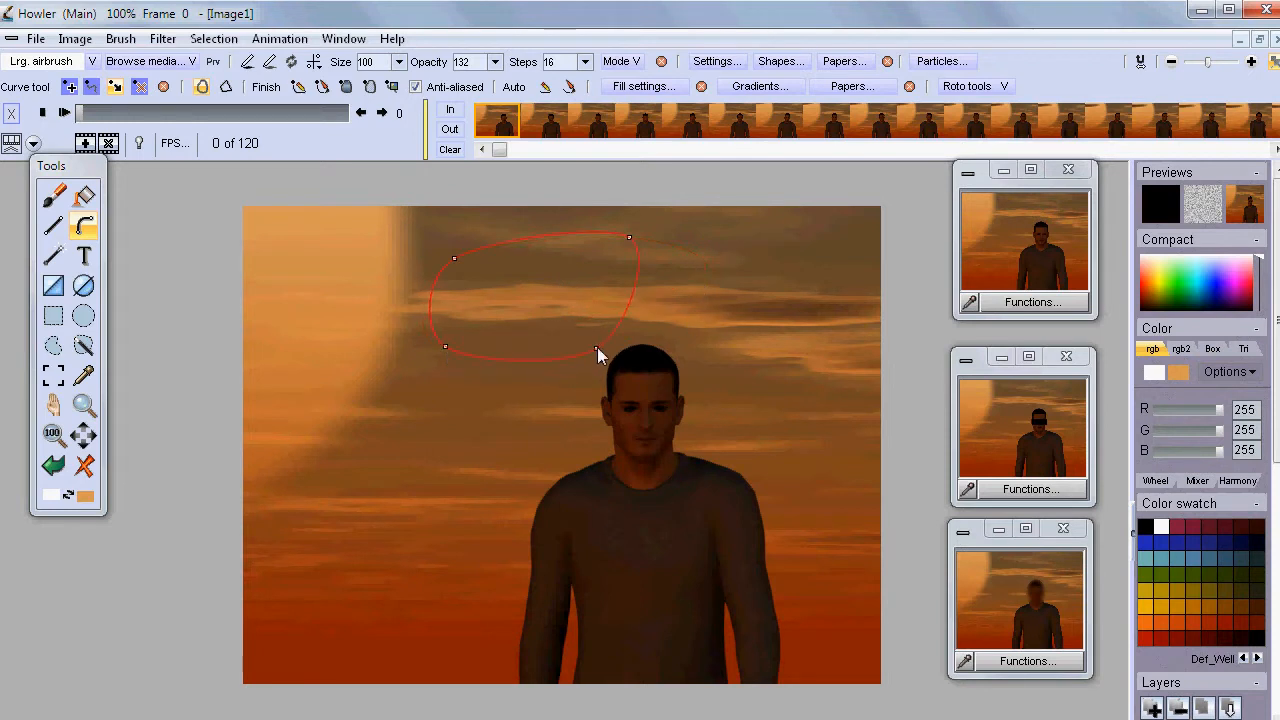
Clear the leftover curve and draw a new closed four-point curve around the man's head at frame 0.
{"action": "left_click", "coordinate": [164, 88]}
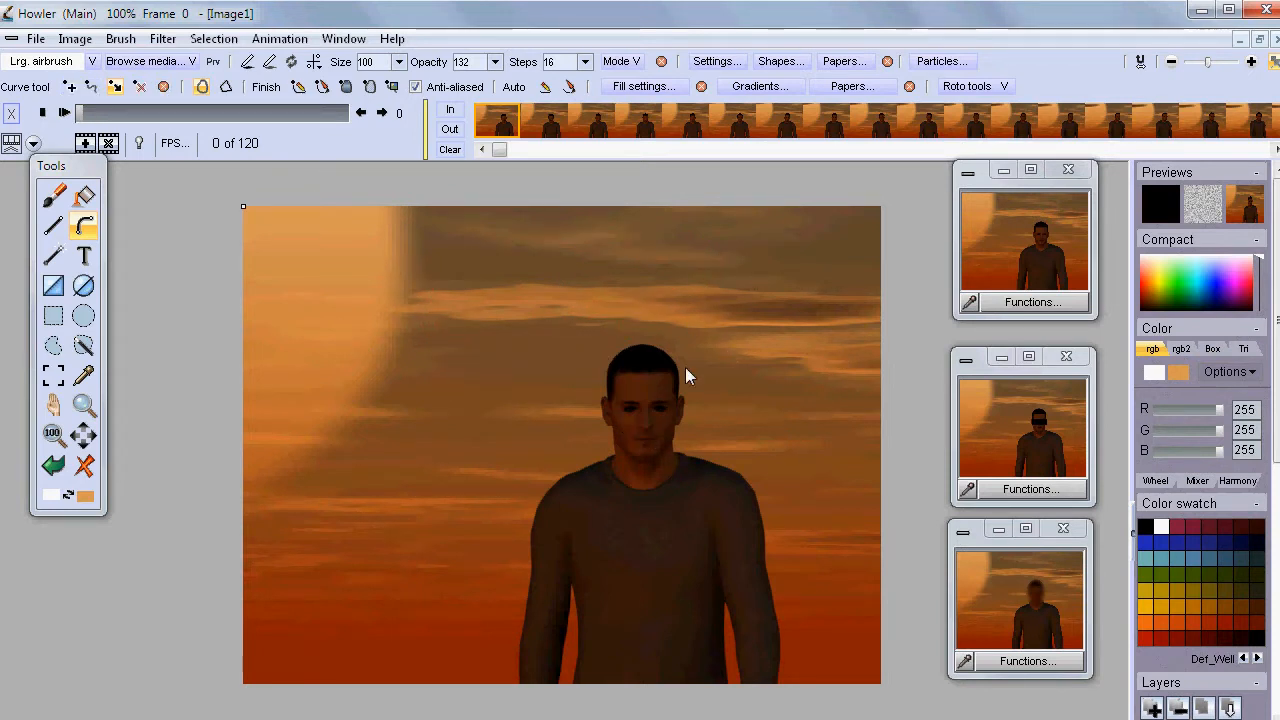
{"action": "scroll", "coordinate": [685, 367], "scroll_direction": "up", "scroll_amount": 5}
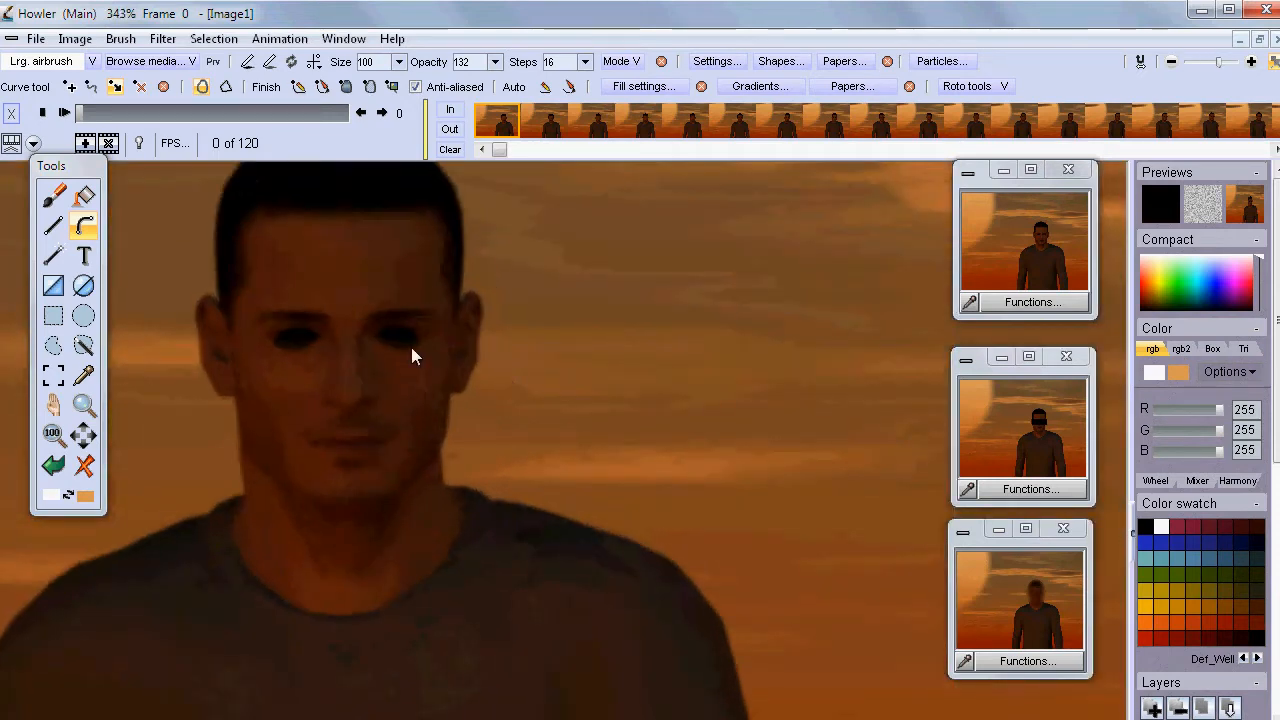
{"action": "left_click_drag", "start_coordinate": [411, 347], "coordinate": [521, 324]}
{"action": "left_click_drag", "start_coordinate": [88, 110], "coordinate": [60, 121]}
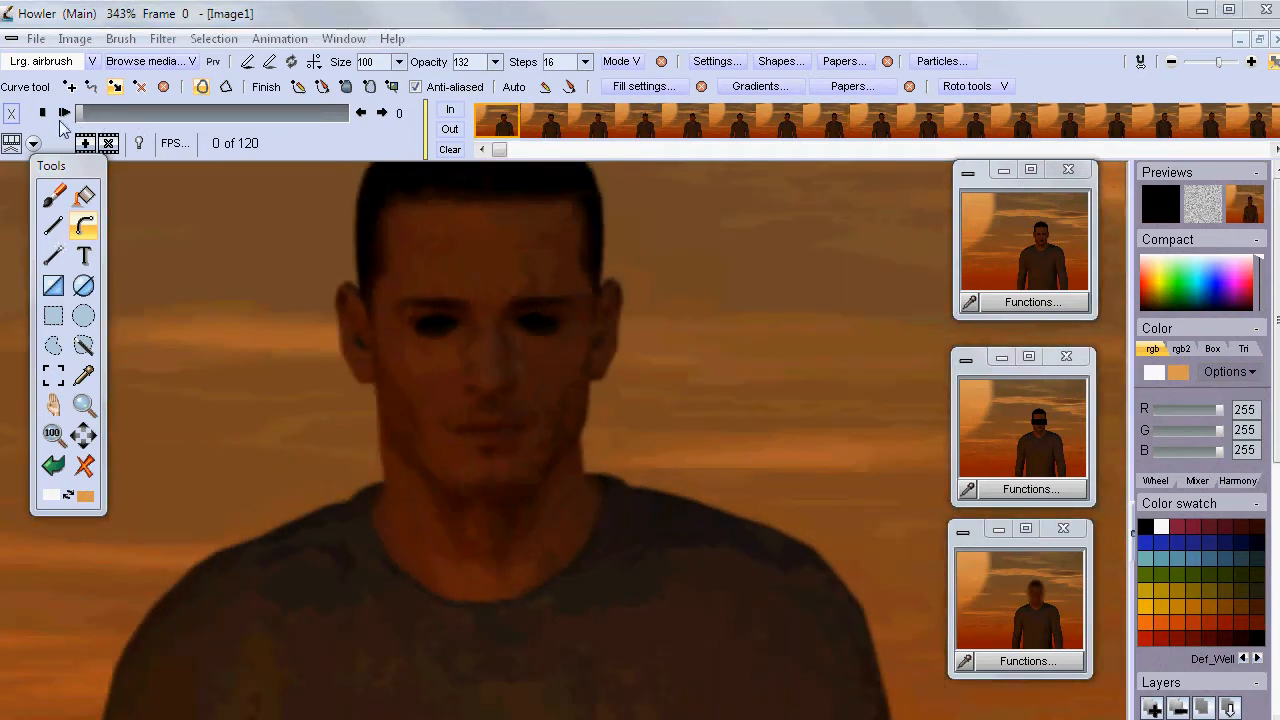
{"action": "scroll", "coordinate": [290, 330], "scroll_direction": "down", "scroll_amount": 3}
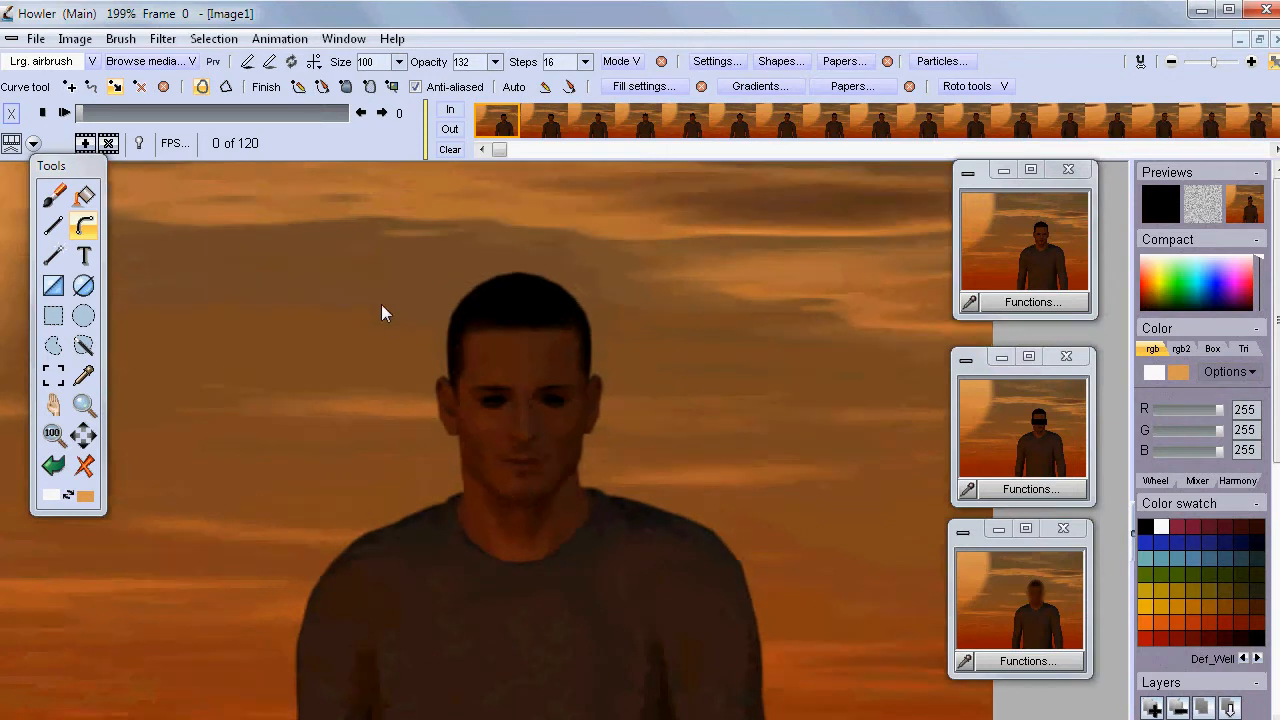
{"action": "left_click_drag", "start_coordinate": [381, 304], "coordinate": [379, 311]}
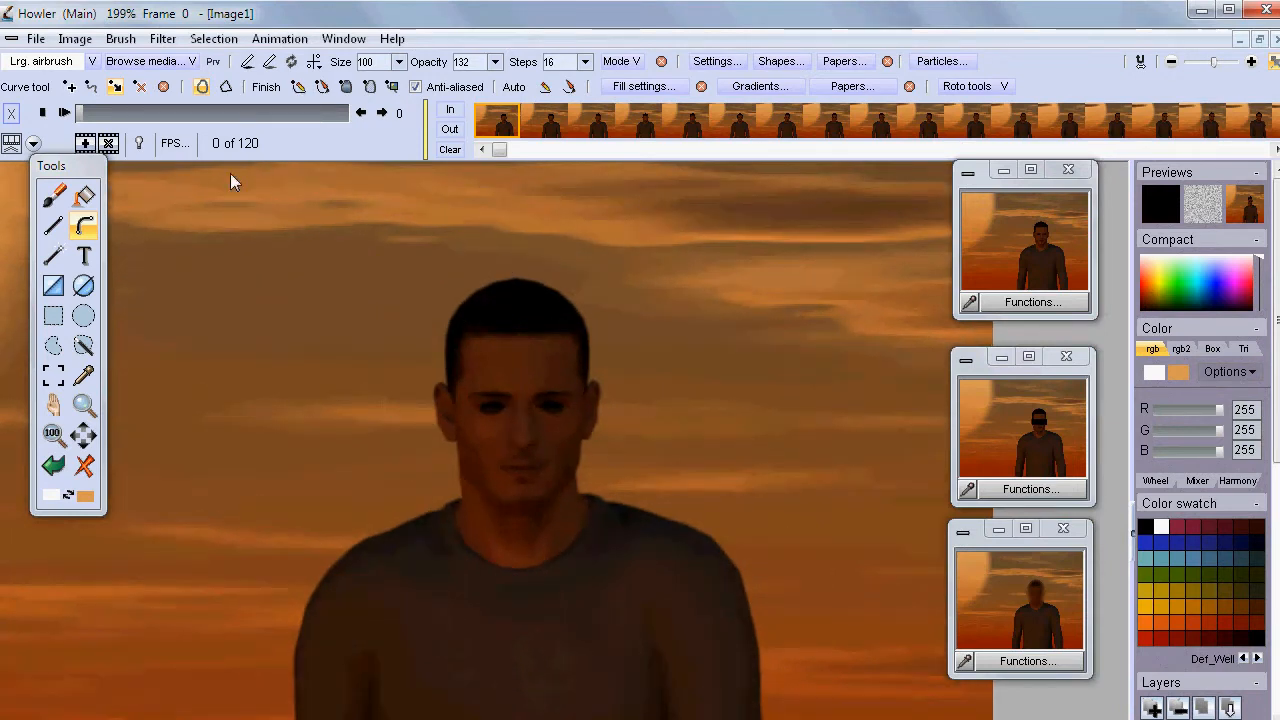
{"action": "left_click", "coordinate": [70, 88]}
{"action": "left_click", "coordinate": [423, 415]}
{"action": "left_click", "coordinate": [615, 409]}
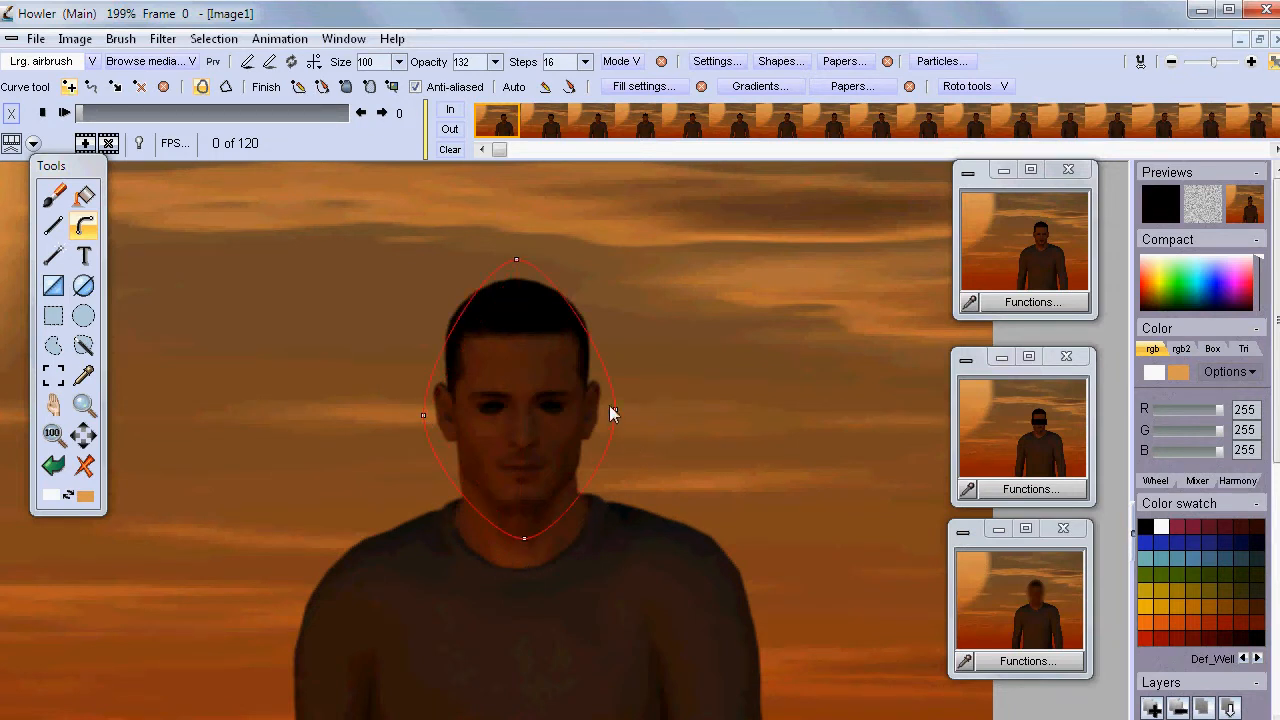
Reposition the four curve points to widen the outline around the man's head.
{"action": "left_click_drag", "start_coordinate": [617, 407], "coordinate": [617, 398]}
{"action": "left_click_drag", "start_coordinate": [515, 259], "coordinate": [511, 251]}
{"action": "left_click_drag", "start_coordinate": [423, 415], "coordinate": [413, 382]}
{"action": "mouse_move", "coordinate": [610, 388]}
{"action": "left_mouse_down"}
{"action": "mouse_move", "coordinate": [614, 361]}
{"action": "mouse_move", "coordinate": [624, 375]}
{"action": "left_mouse_up"}
{"action": "mouse_move", "coordinate": [524, 540]}
{"action": "left_mouse_down"}
{"action": "mouse_move", "coordinate": [536, 542]}
{"action": "mouse_move", "coordinate": [527, 535]}
{"action": "left_mouse_up"}
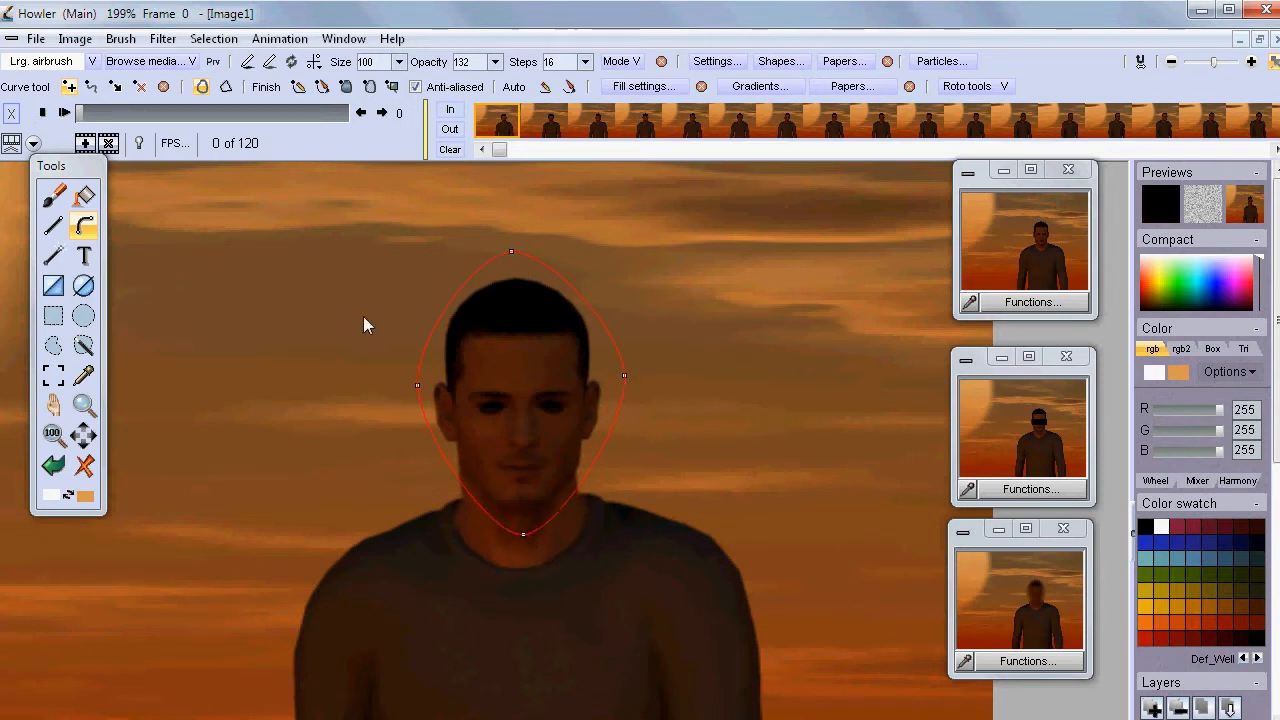
Try straight segments instead of smooth ones for the head curve.
{"action": "left_click", "coordinate": [226, 87]}
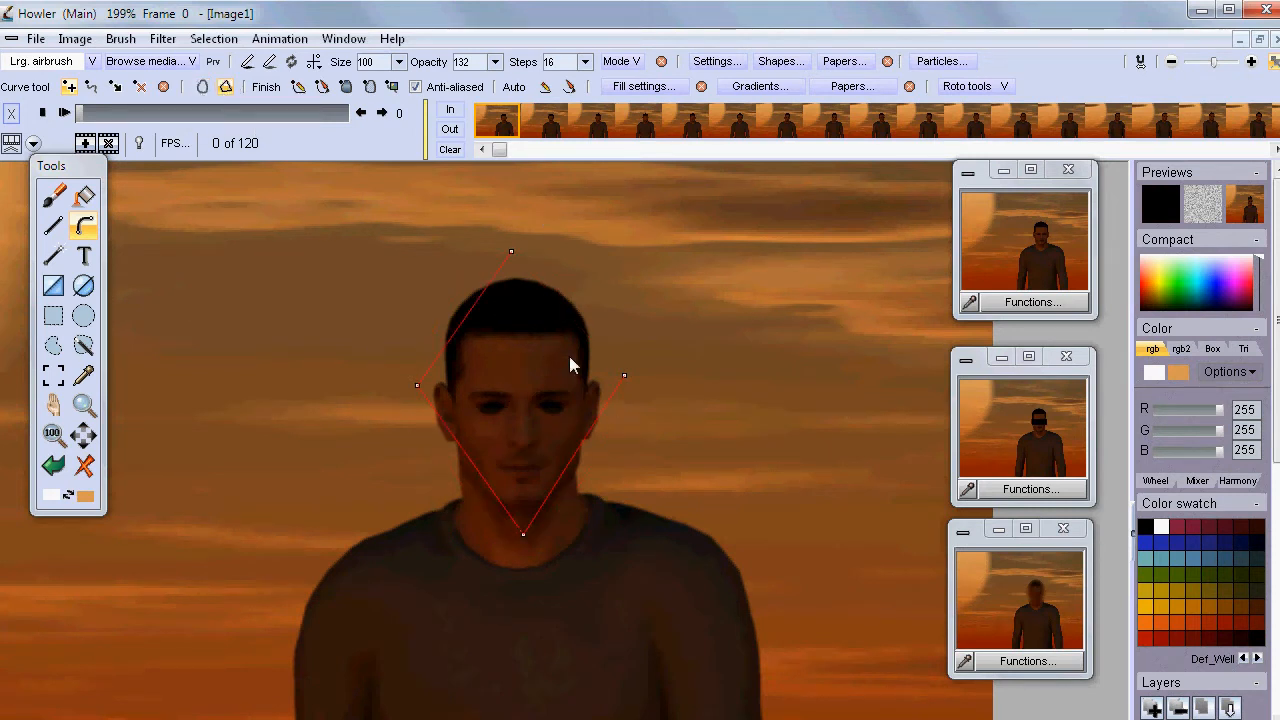
{"action": "left_click", "coordinate": [204, 88]}
{"action": "left_click", "coordinate": [226, 88]}
Lower the top and bottom curve points, bring the side points closer to the ears, and create a keyframe at frame 0.
{"action": "left_click_drag", "start_coordinate": [513, 268], "coordinate": [511, 288]}
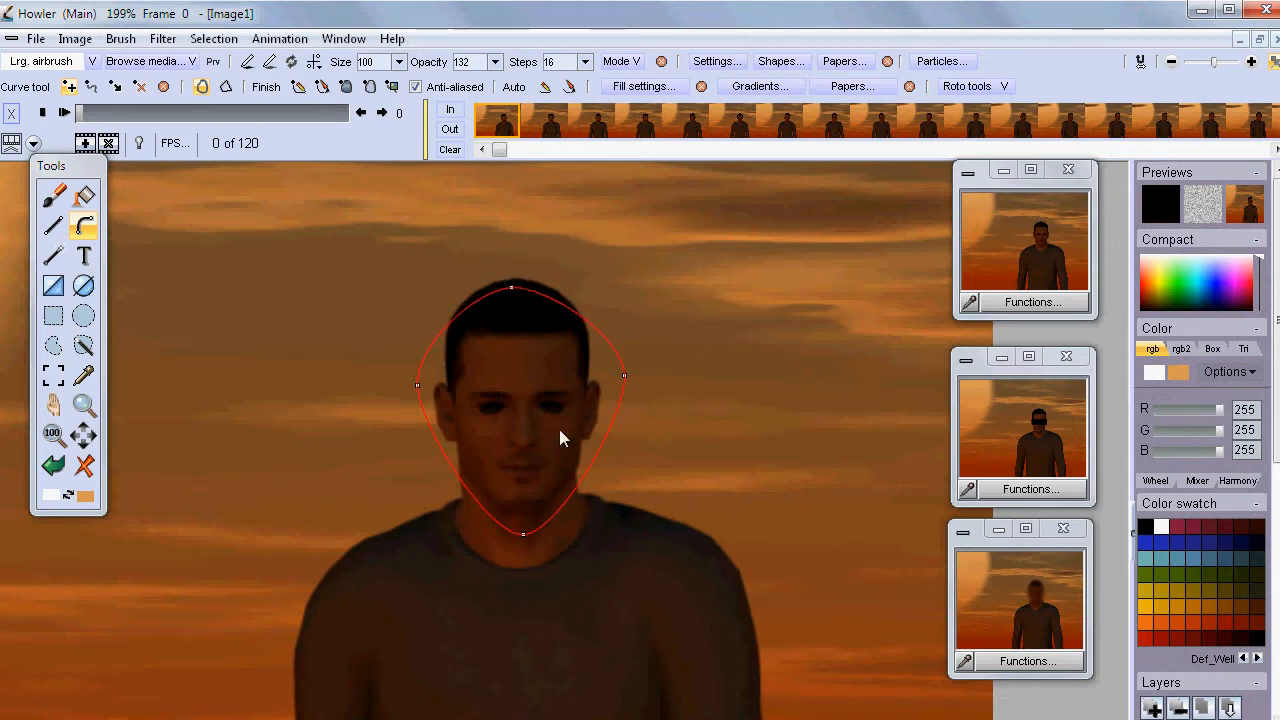
{"action": "mouse_move", "coordinate": [523, 534]}
{"action": "left_mouse_down"}
{"action": "mouse_move", "coordinate": [519, 564]}
{"action": "mouse_move", "coordinate": [516, 514]}
{"action": "mouse_move", "coordinate": [520, 557]}
{"action": "left_mouse_up"}
{"action": "left_click_drag", "start_coordinate": [625, 378], "coordinate": [604, 384]}
{"action": "left_click_drag", "start_coordinate": [418, 385], "coordinate": [431, 384]}
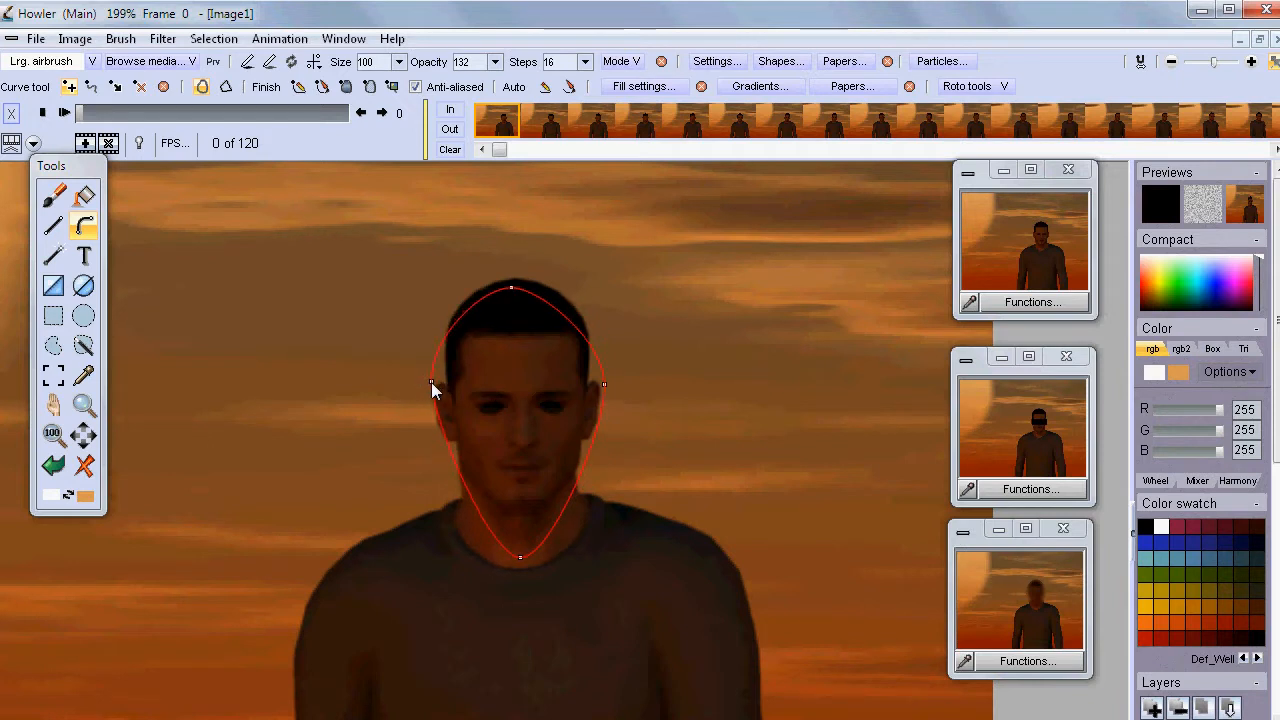
{"action": "left_click", "coordinate": [1000, 87]}
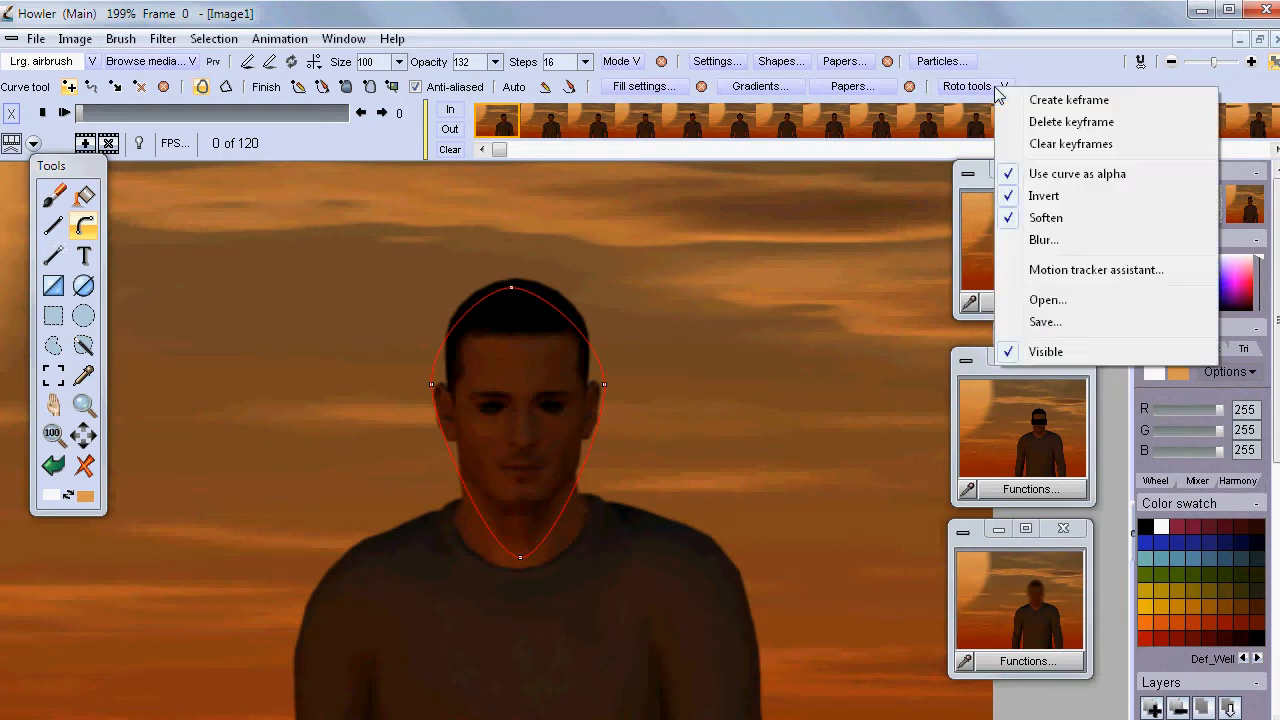
{"action": "left_click", "coordinate": [1060, 100]}
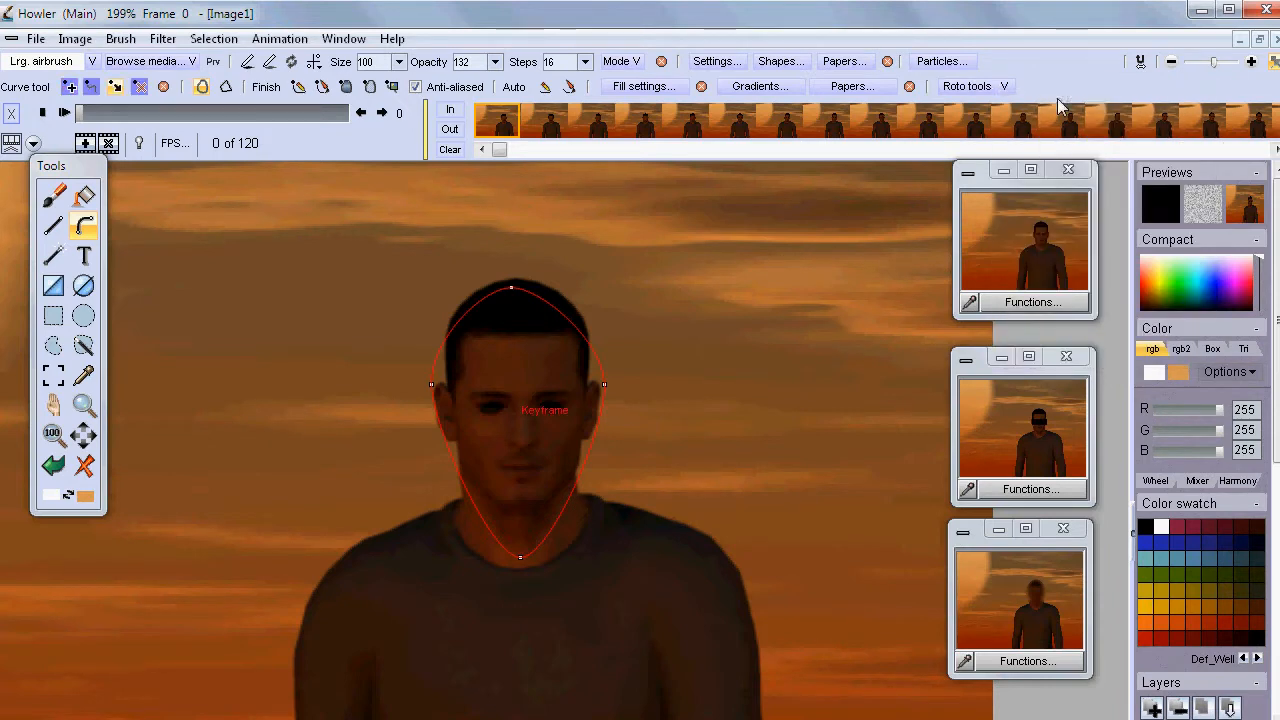
Turn off the Use curve as alpha, Invert and Soften options for the rotoscope curve.
{"action": "left_click", "coordinate": [997, 87]}
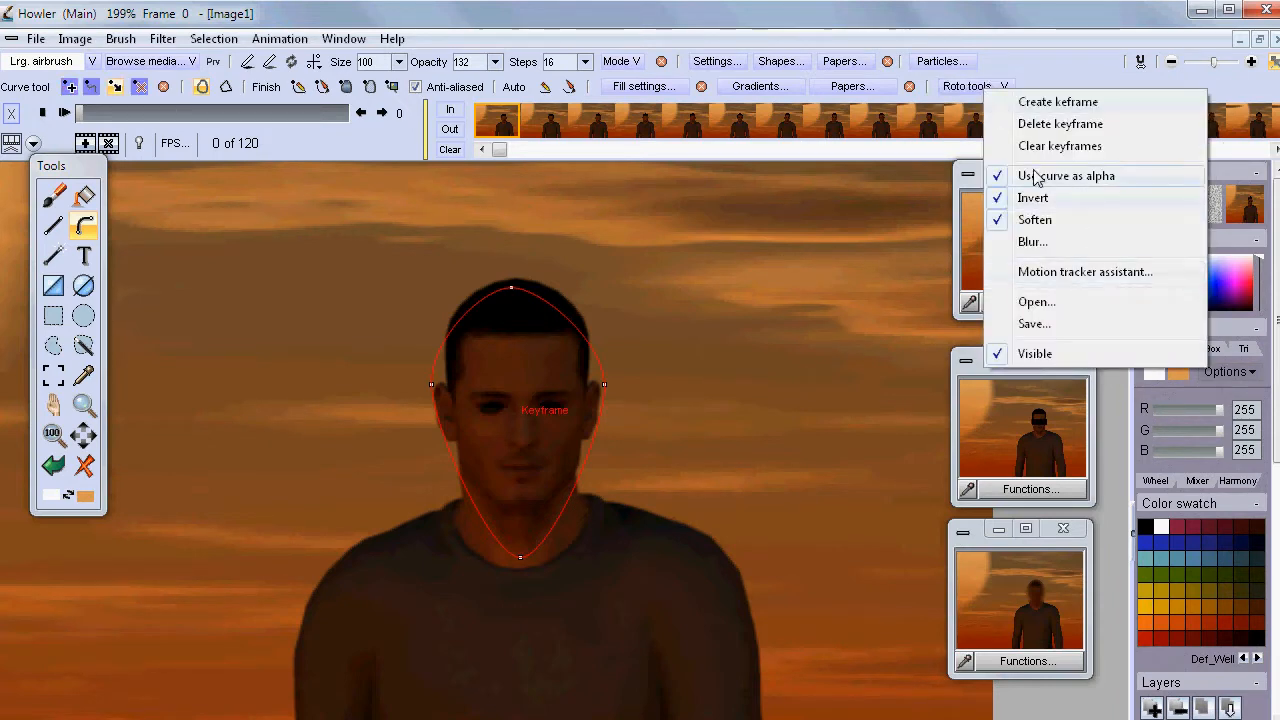
{"action": "left_click", "coordinate": [995, 178]}
{"action": "left_click", "coordinate": [992, 90]}
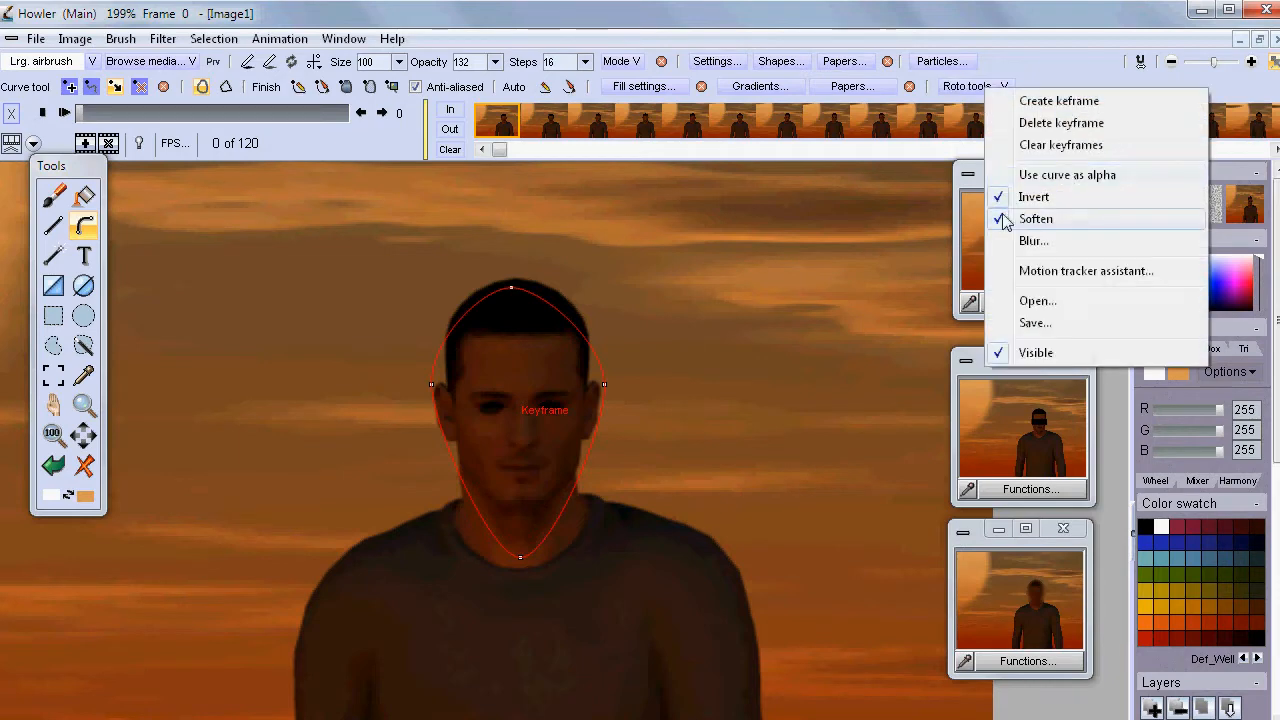
{"action": "left_click", "coordinate": [1008, 196]}
{"action": "left_click", "coordinate": [985, 87]}
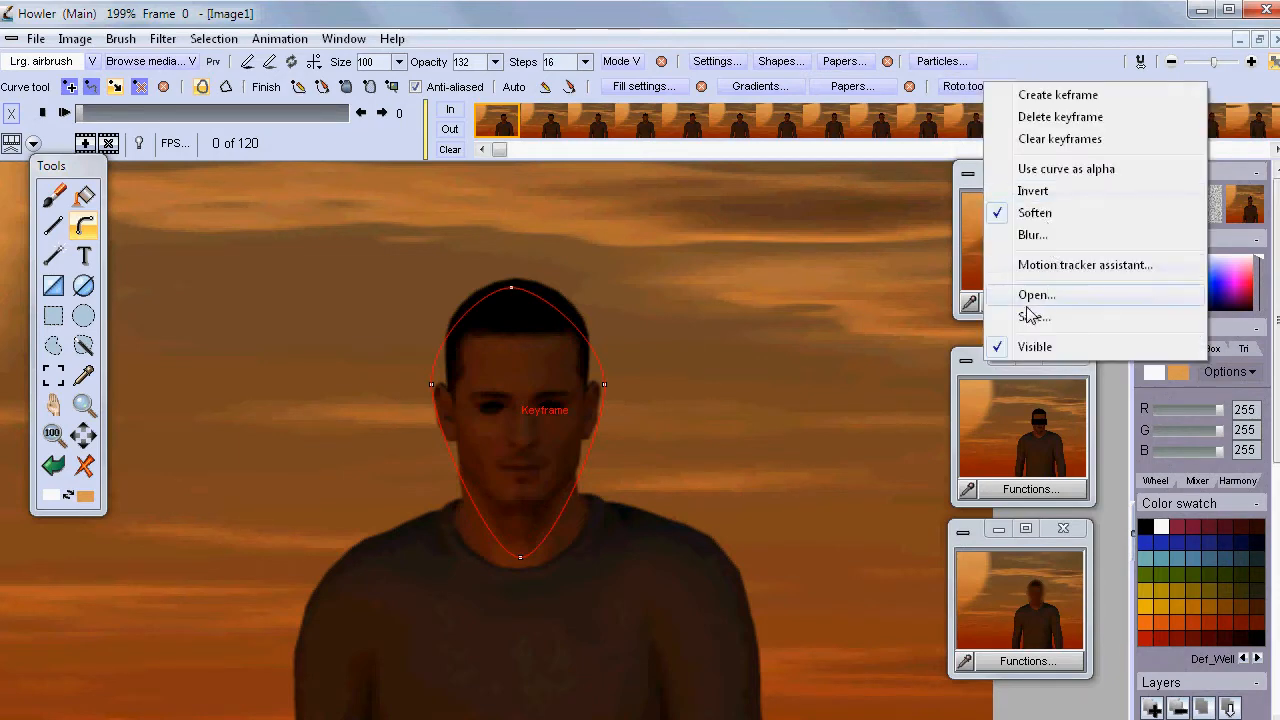
{"action": "left_click", "coordinate": [1032, 212]}
Scrub through the animation to compare the curve with the man's movement, ending back at frame 0.
{"action": "left_click", "coordinate": [64, 112]}
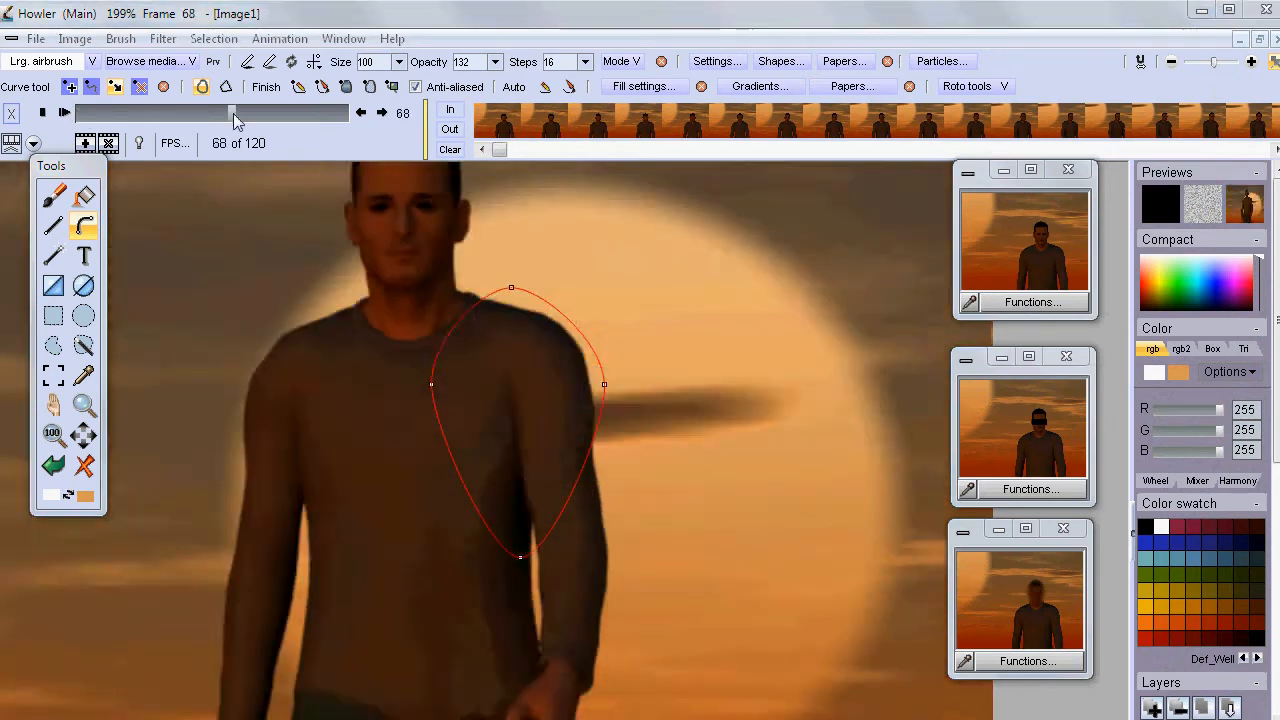
{"action": "left_click", "coordinate": [12, 113]}
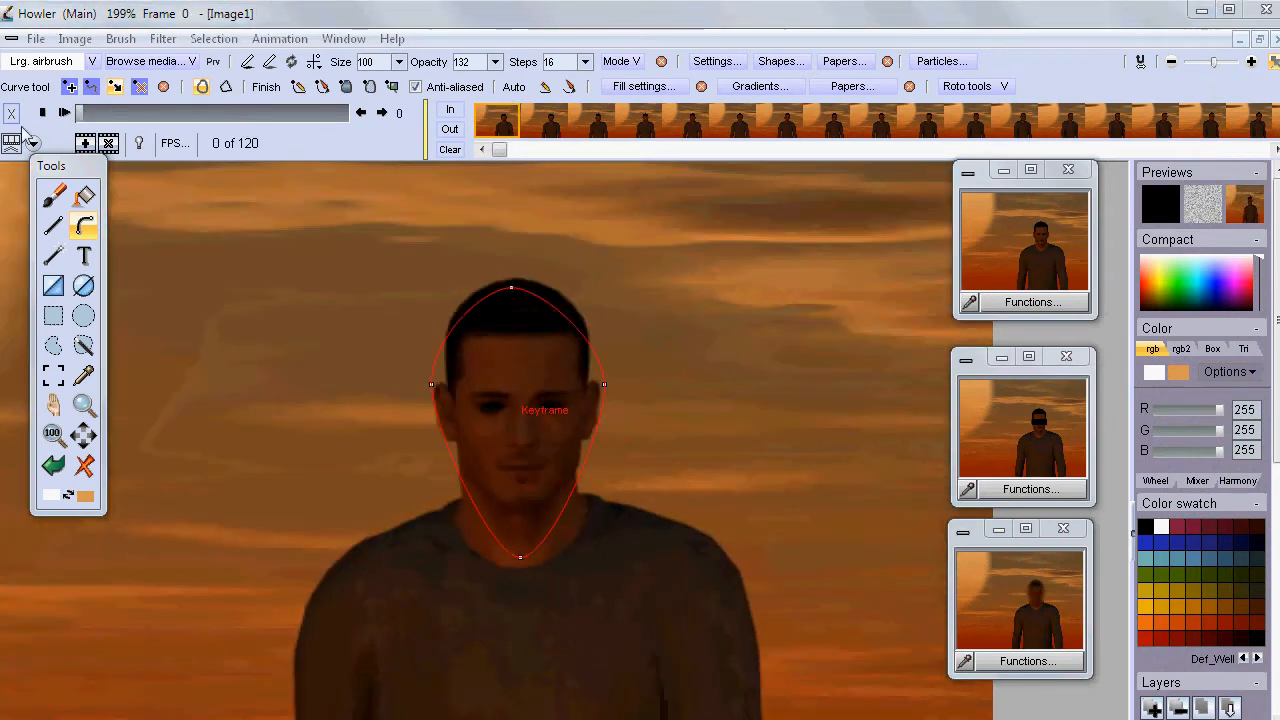
{"action": "left_click_drag", "start_coordinate": [80, 113], "coordinate": [597, 184]}
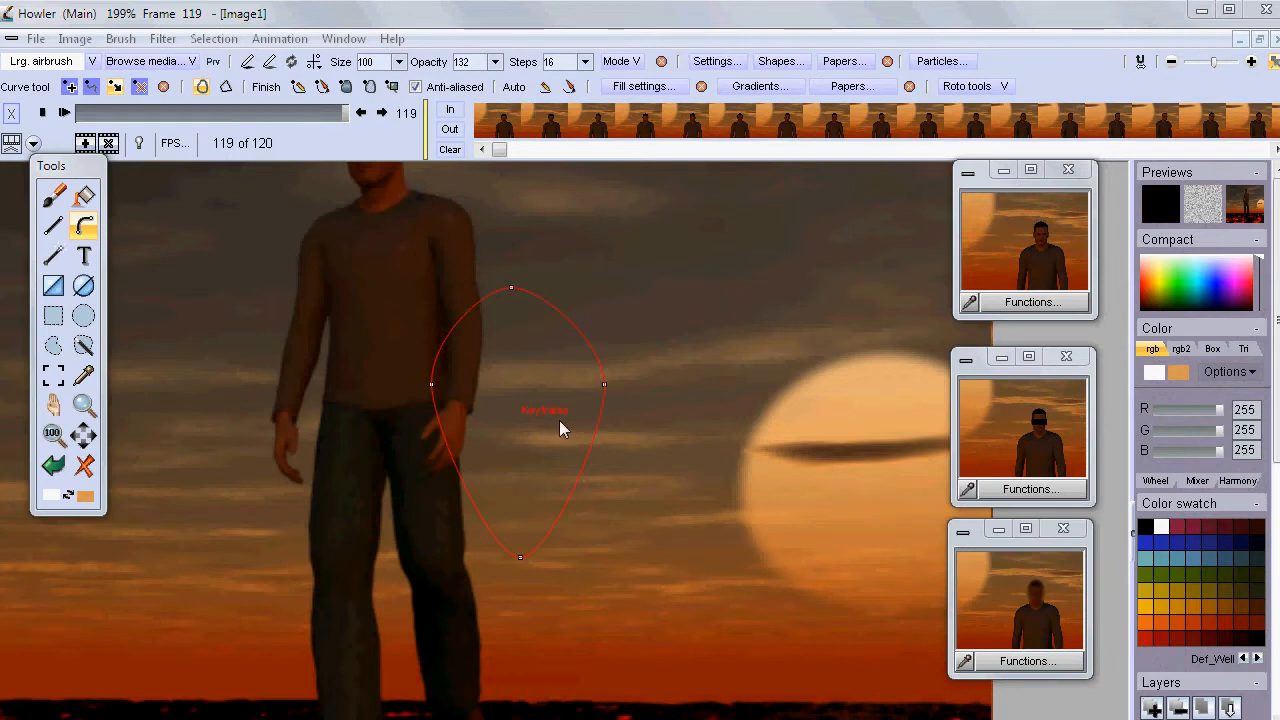
{"action": "left_click_drag", "start_coordinate": [200, 112], "coordinate": [63, 115]}
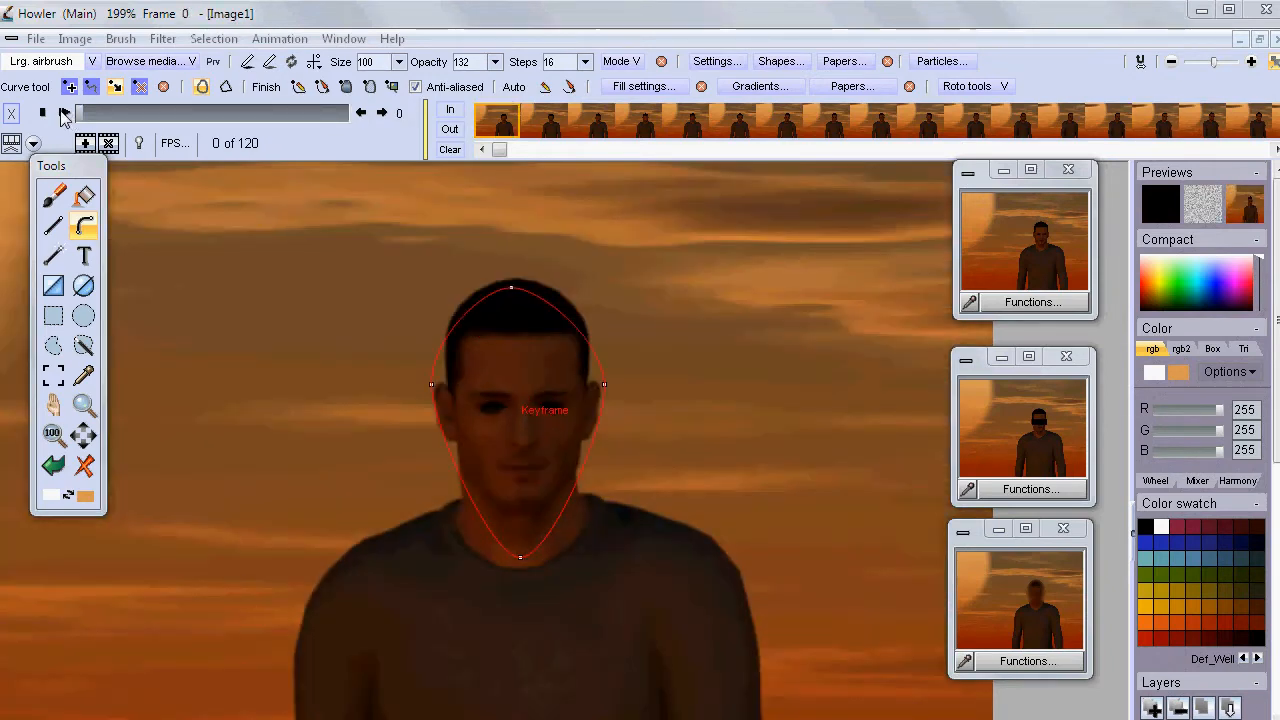
{"action": "left_click", "coordinate": [105, 117]}
{"action": "left_click_drag", "start_coordinate": [103, 111], "coordinate": [63, 114]}
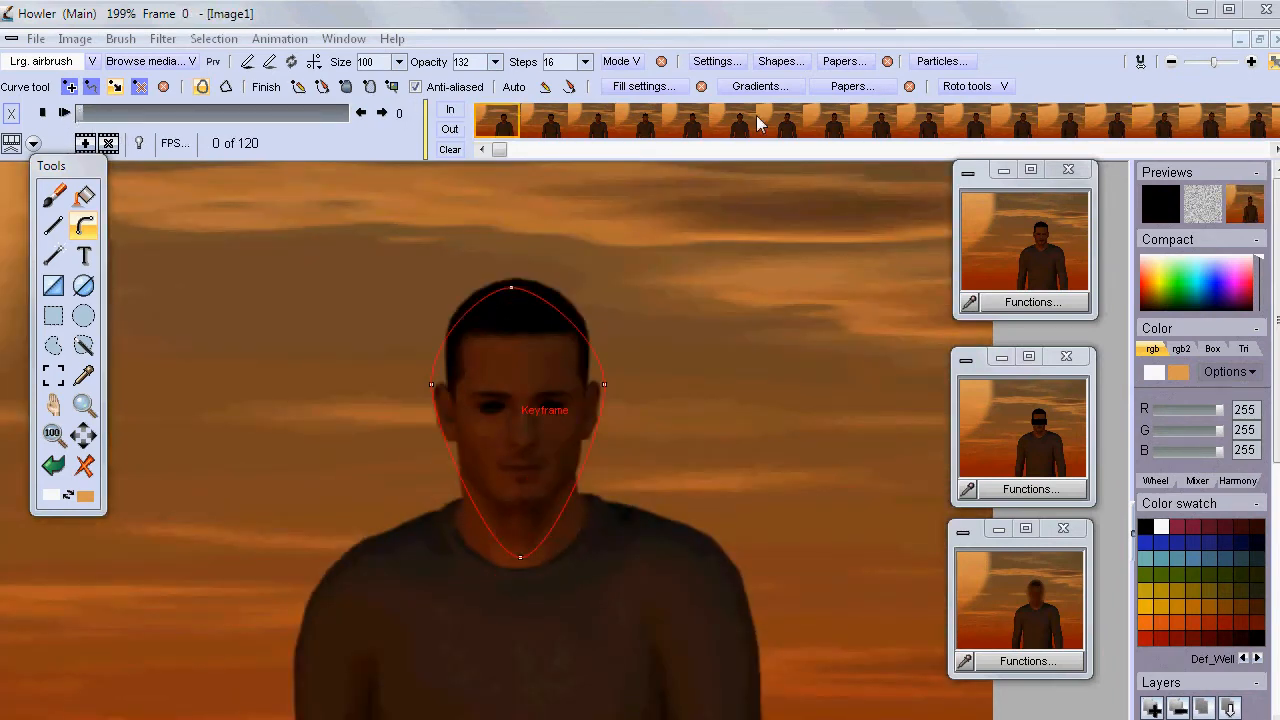
Try a block size of 26 and a search area of 52 in the motion tracker assistant, closing it without tracking.
{"action": "left_click", "coordinate": [974, 87]}
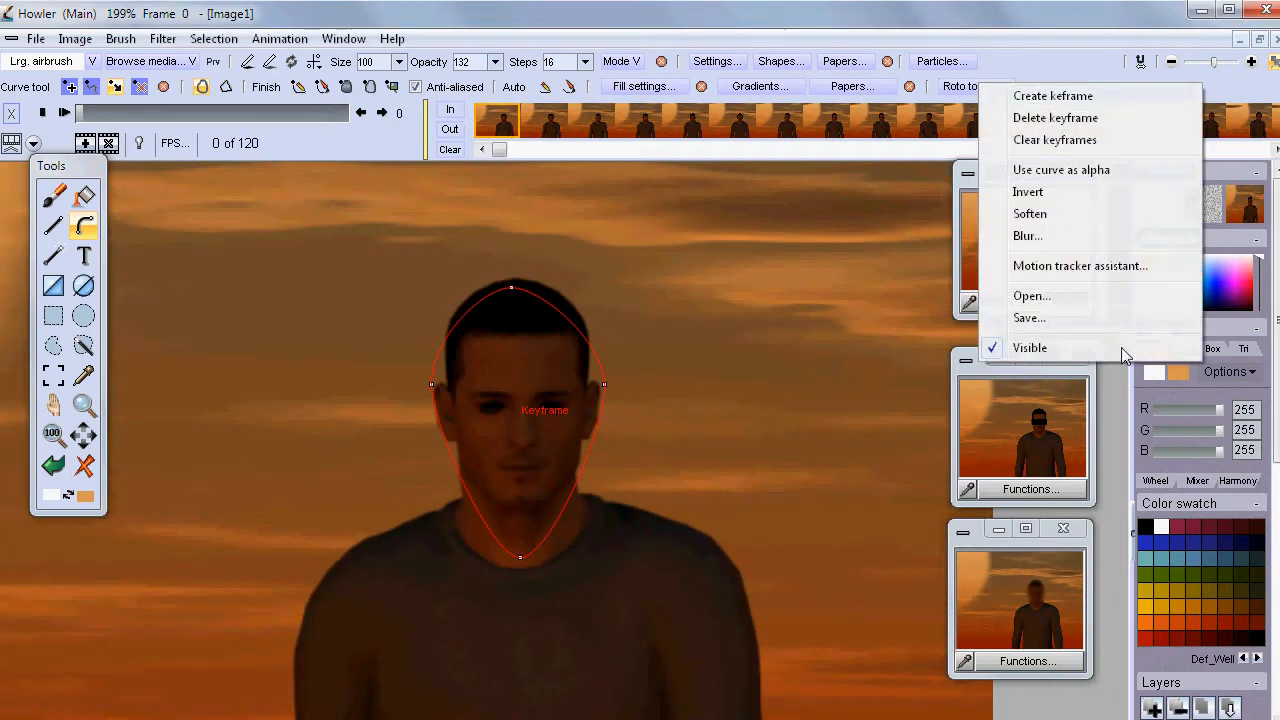
{"action": "left_click", "coordinate": [1040, 266]}
{"action": "left_click_drag", "start_coordinate": [600, 198], "coordinate": [916, 242]}
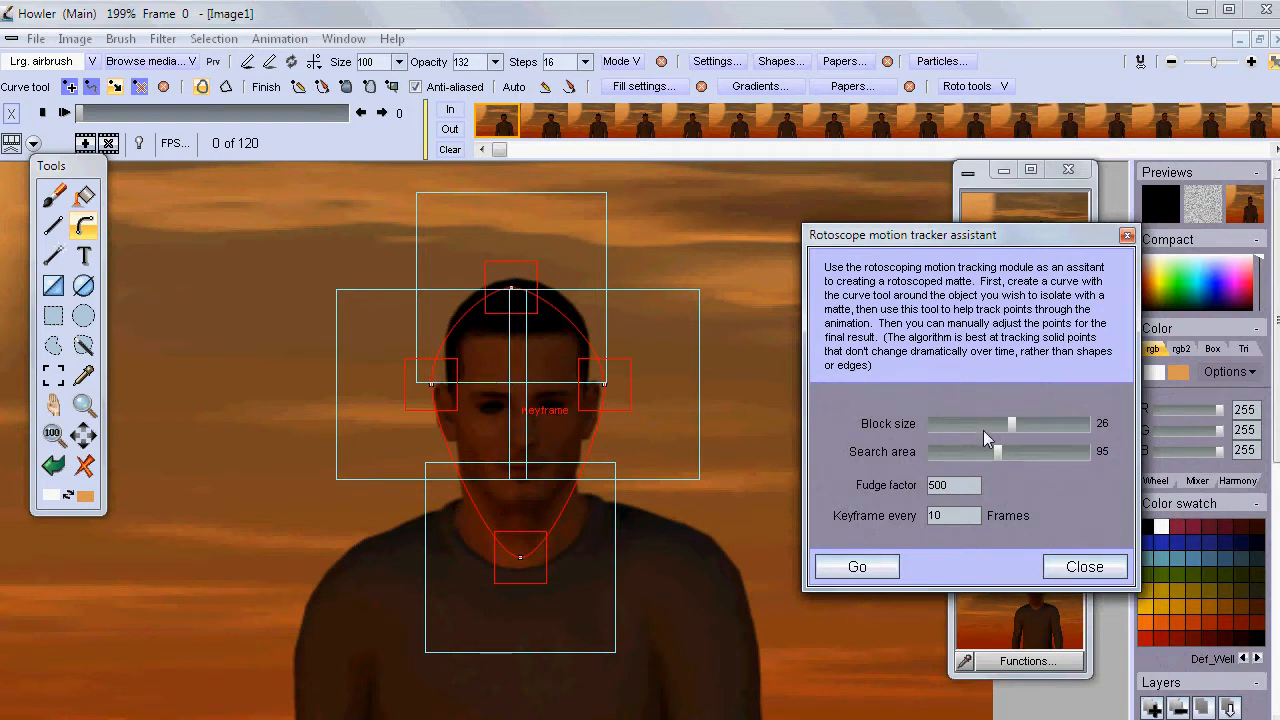
{"action": "mouse_move", "coordinate": [1004, 428]}
{"action": "left_mouse_down"}
{"action": "mouse_move", "coordinate": [986, 427]}
{"action": "mouse_move", "coordinate": [1012, 427]}
{"action": "left_mouse_up"}
{"action": "left_click_drag", "start_coordinate": [997, 452], "coordinate": [966, 453]}
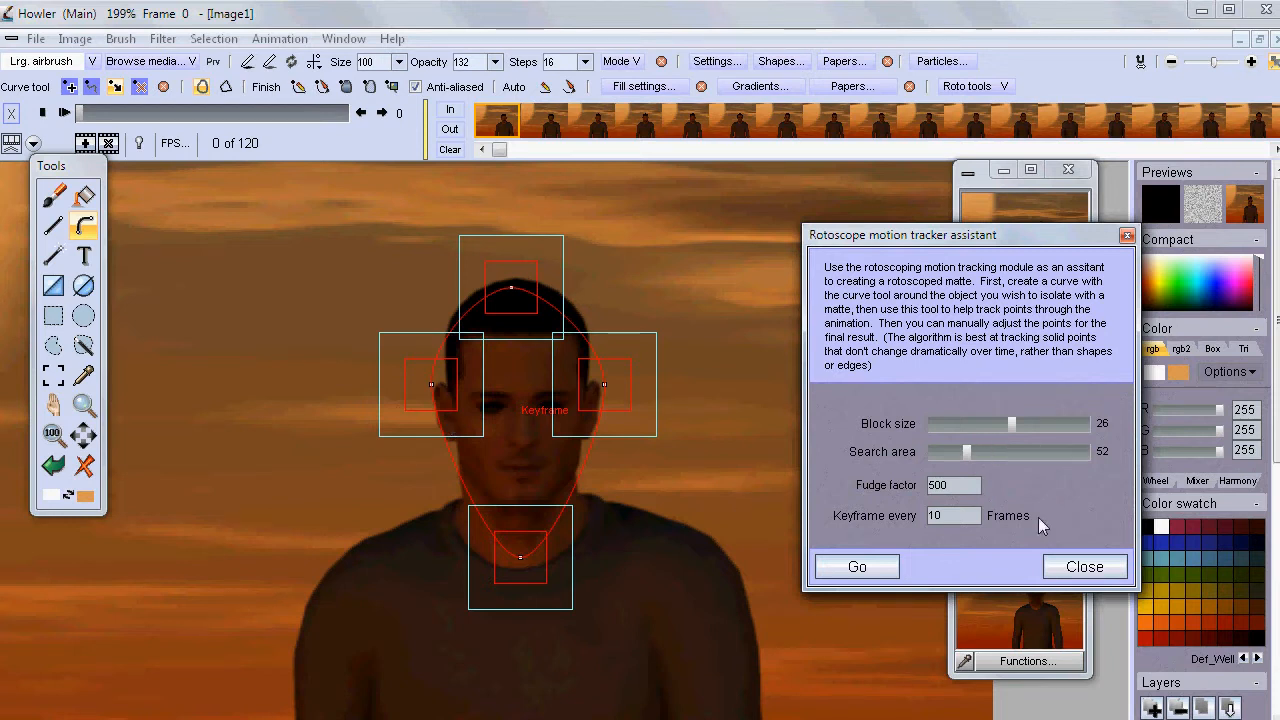
{"action": "left_click", "coordinate": [1098, 568]}
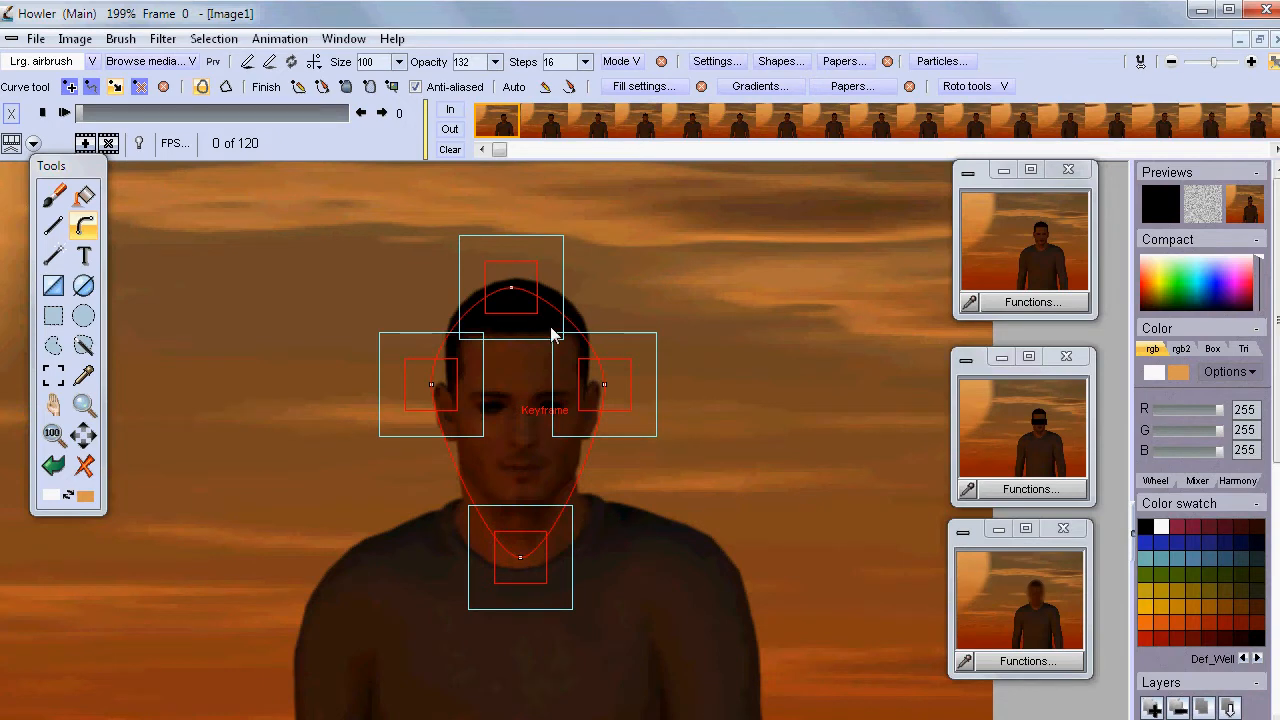
At the last frame, 119, move the four curve points around the man's head and create a keyframe.
{"action": "left_click_drag", "start_coordinate": [658, 408], "coordinate": [623, 343]}
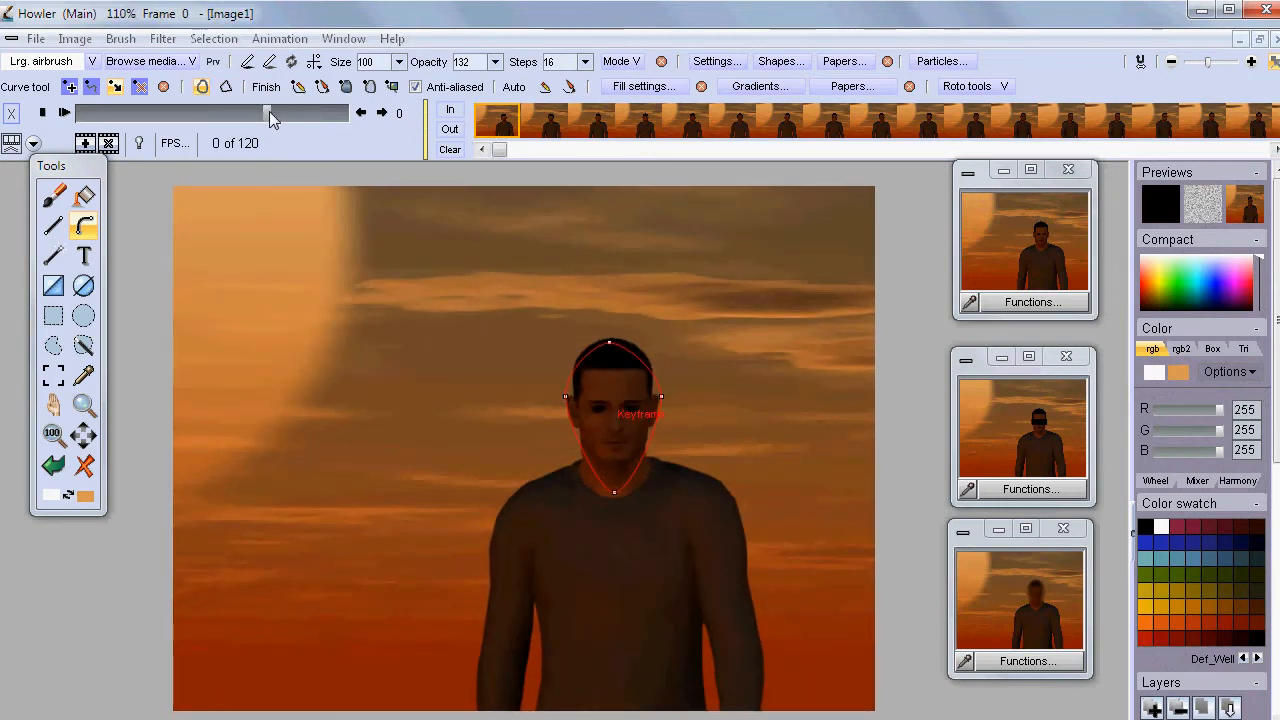
{"action": "left_click_drag", "start_coordinate": [271, 112], "coordinate": [357, 110]}
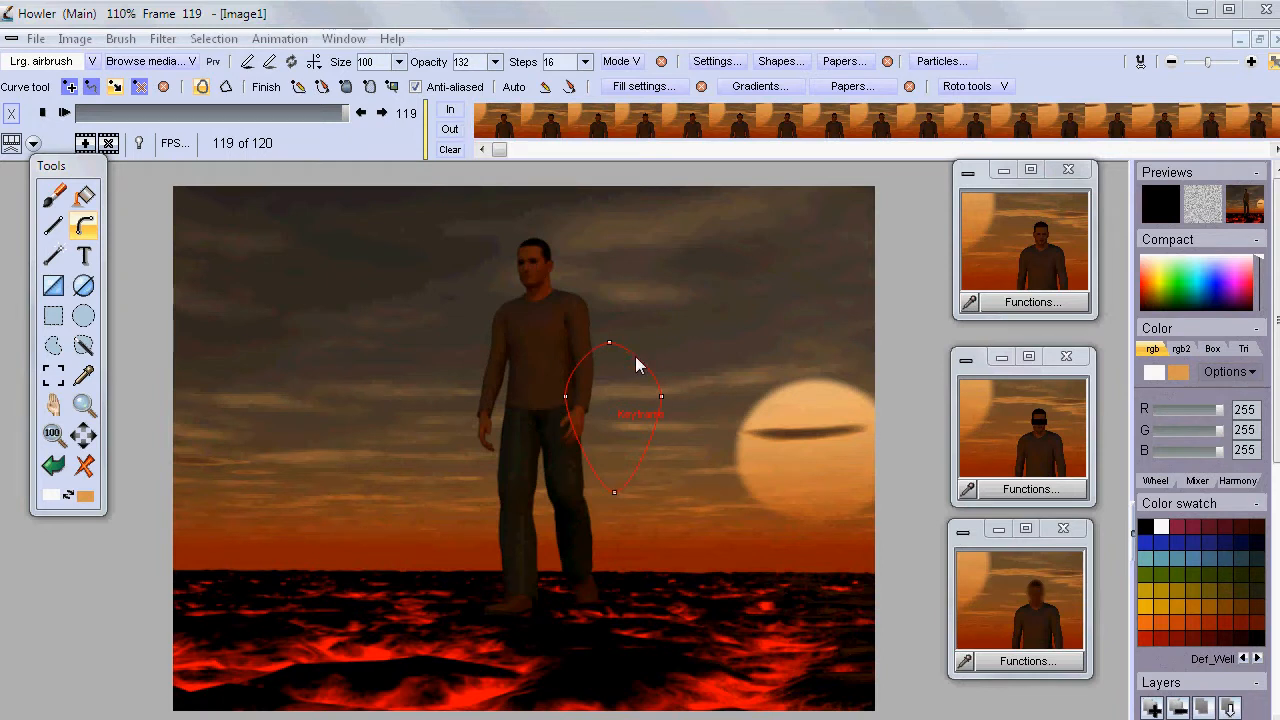
{"action": "left_click", "coordinate": [116, 88]}
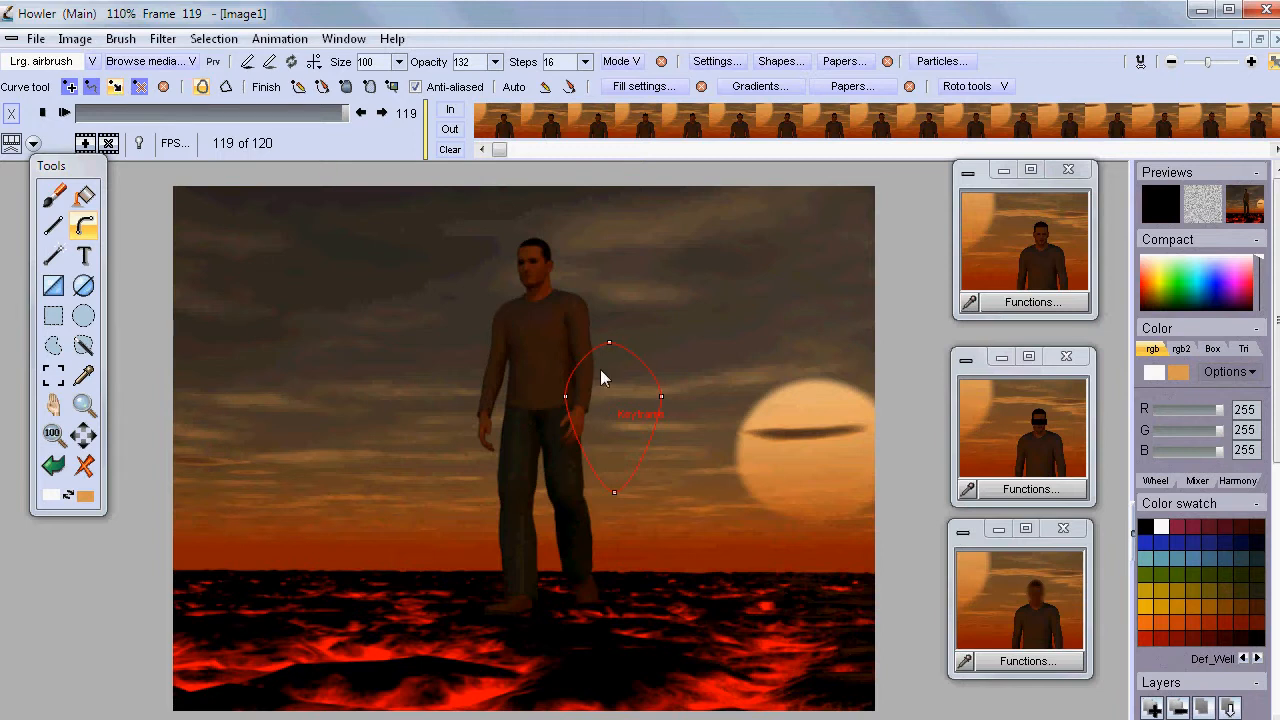
{"action": "left_click_drag", "start_coordinate": [610, 343], "coordinate": [527, 234]}
{"action": "left_click_drag", "start_coordinate": [565, 397], "coordinate": [514, 259]}
{"action": "left_click_drag", "start_coordinate": [564, 276], "coordinate": [554, 262]}
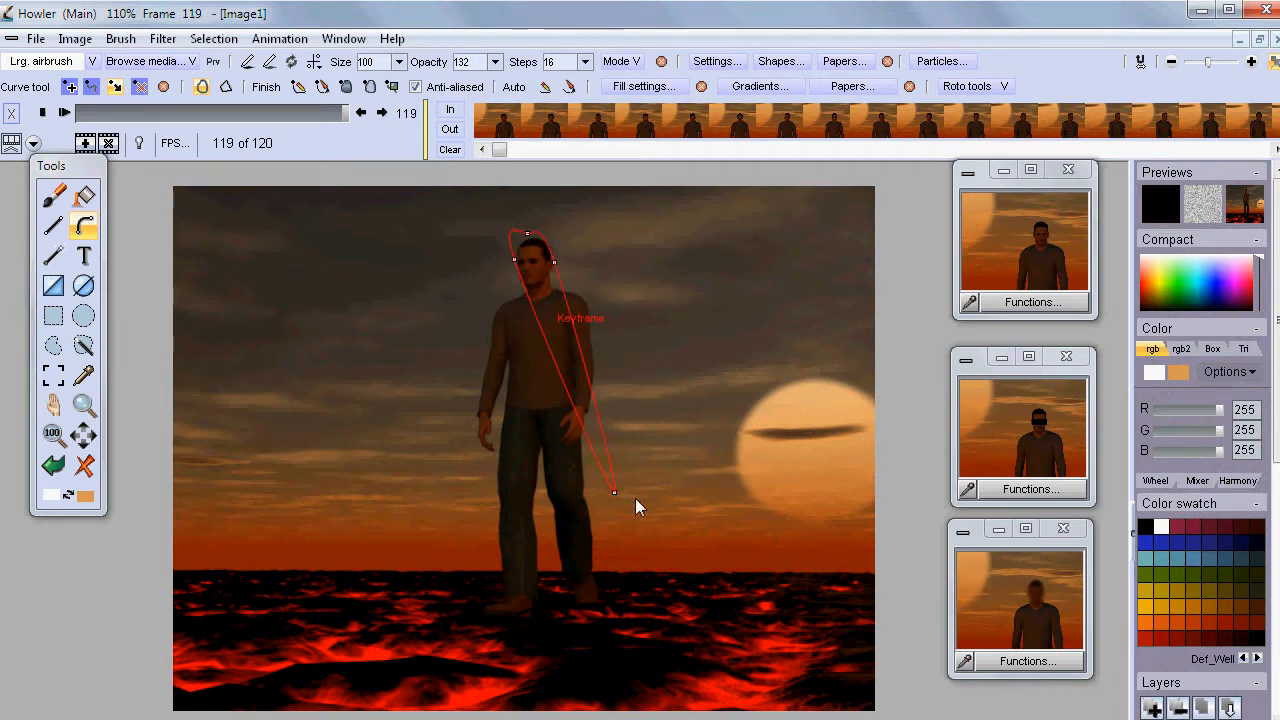
{"action": "left_click_drag", "start_coordinate": [613, 491], "coordinate": [528, 305]}
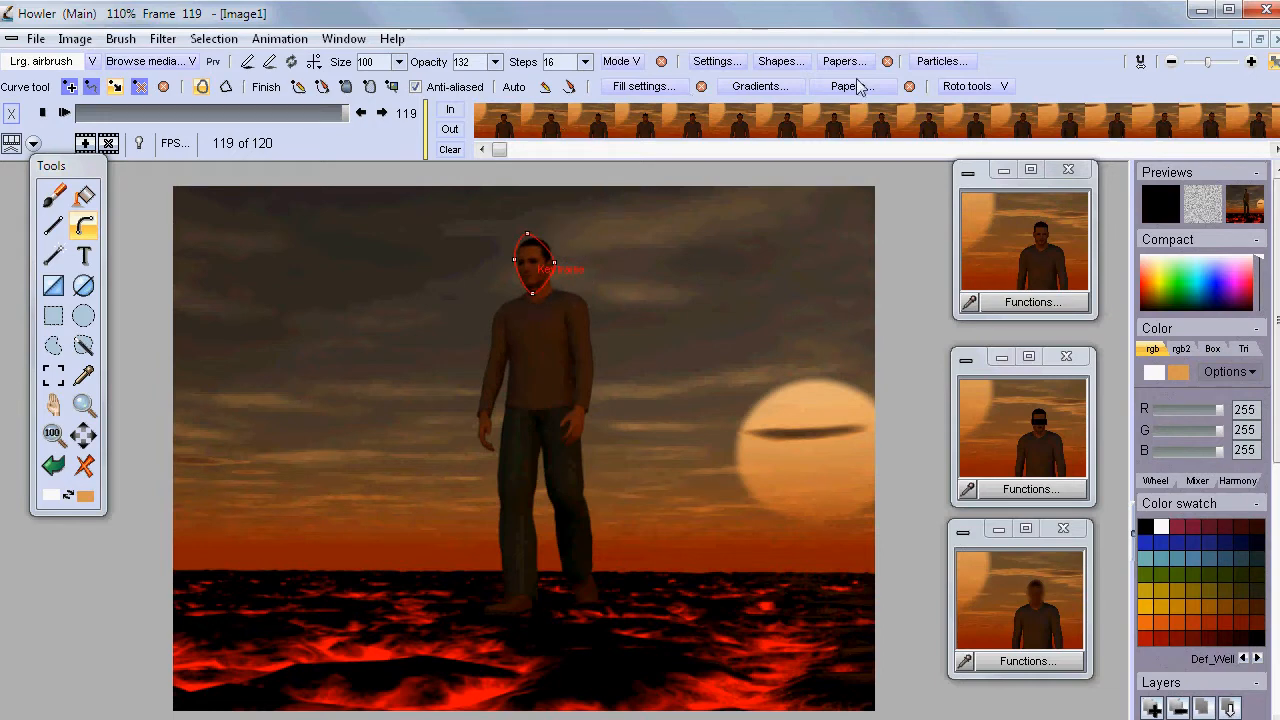
{"action": "left_click", "coordinate": [970, 86]}
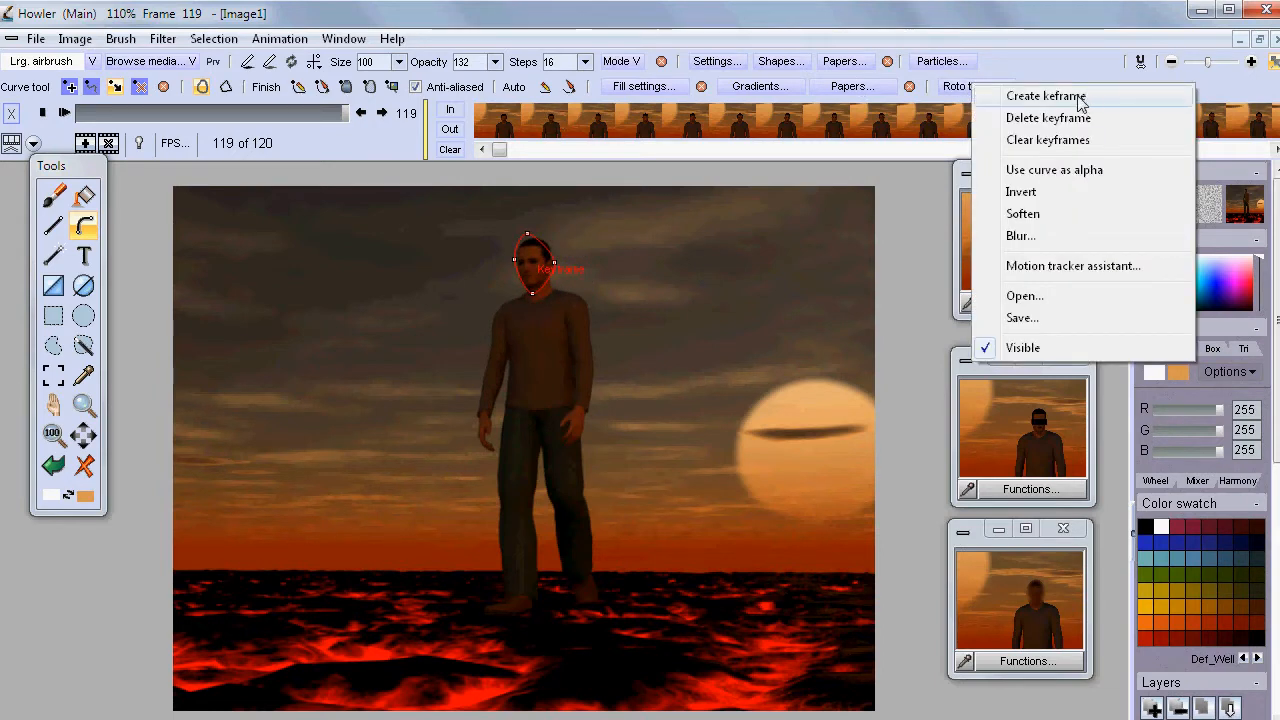
{"action": "left_click", "coordinate": [1078, 97]}
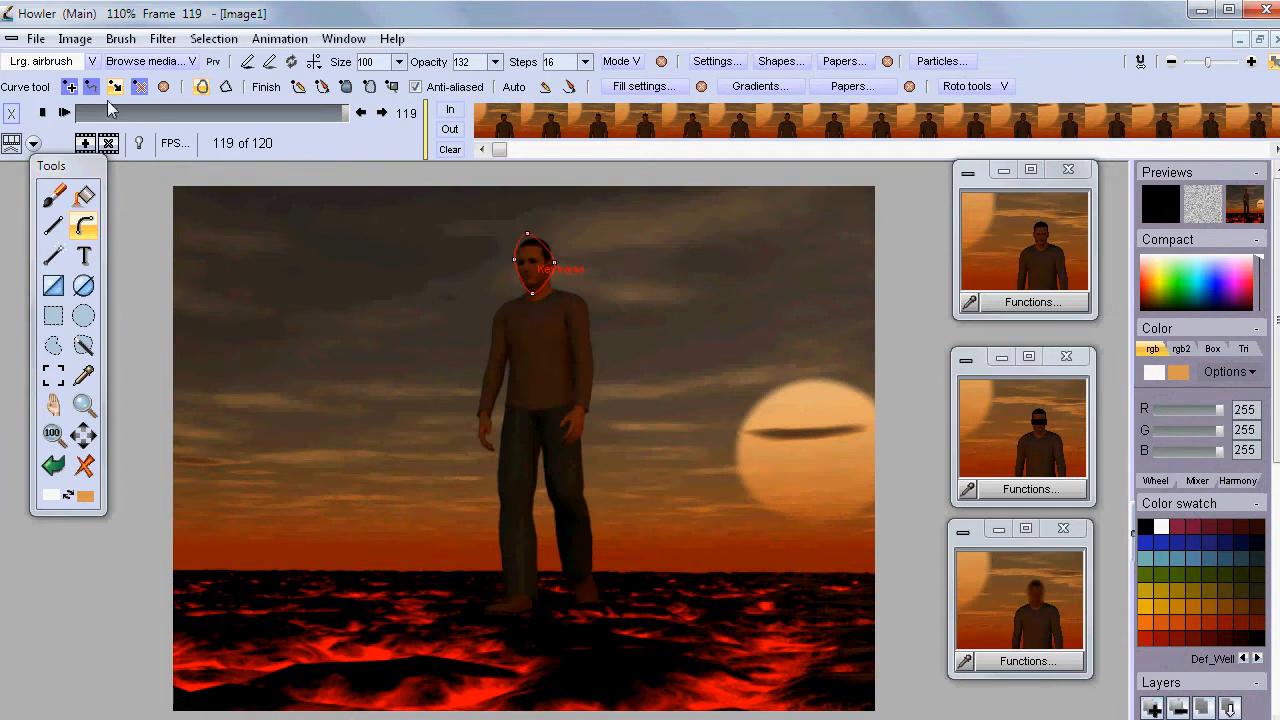
Go to frame 58, fit the curve points around the head from hair to neck, and create a keyframe.
{"action": "left_click_drag", "start_coordinate": [108, 120], "coordinate": [210, 209]}
{"action": "left_click_drag", "start_coordinate": [609, 331], "coordinate": [642, 323]}
{"action": "left_click_drag", "start_coordinate": [569, 289], "coordinate": [603, 260]}
{"action": "left_click_drag", "start_coordinate": [549, 321], "coordinate": [563, 309]}
{"action": "left_click_drag", "start_coordinate": [574, 395], "coordinate": [603, 381]}
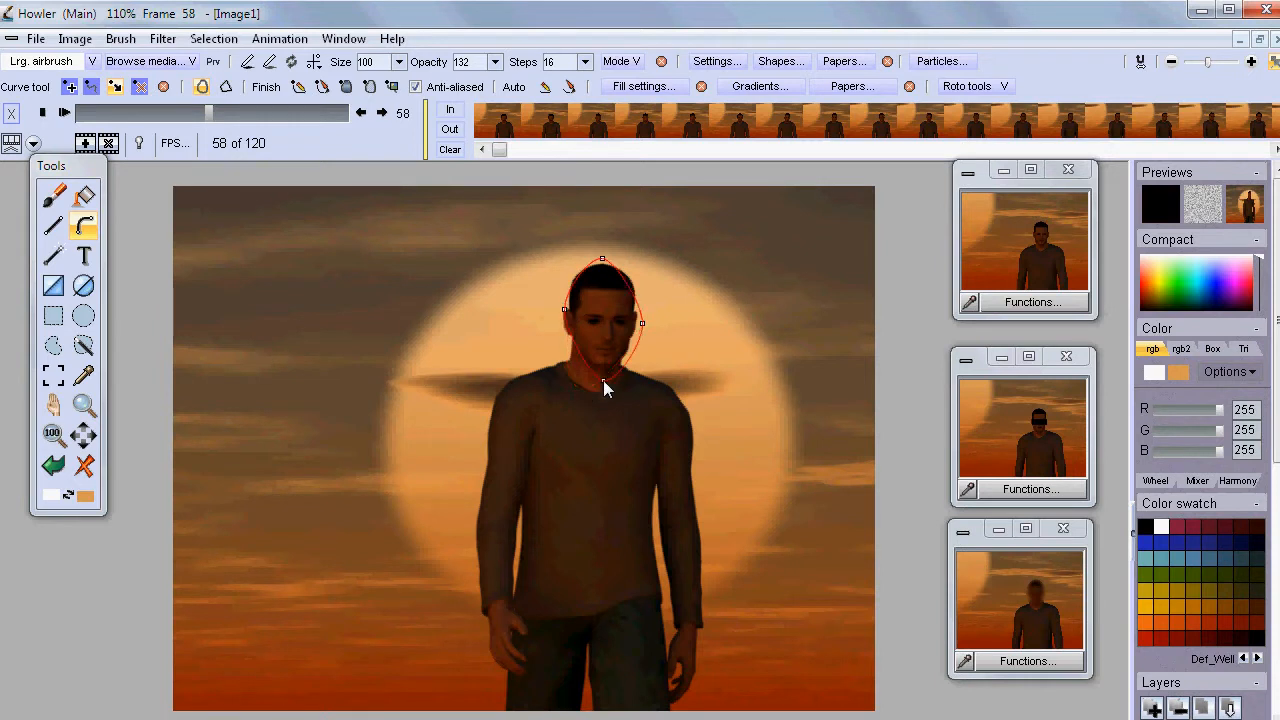
{"action": "left_click_drag", "start_coordinate": [645, 322], "coordinate": [638, 320]}
{"action": "mouse_move", "coordinate": [602, 258]}
{"action": "left_mouse_down"}
{"action": "mouse_move", "coordinate": [590, 272]}
{"action": "mouse_move", "coordinate": [610, 264]}
{"action": "mouse_move", "coordinate": [607, 275]}
{"action": "left_mouse_up"}
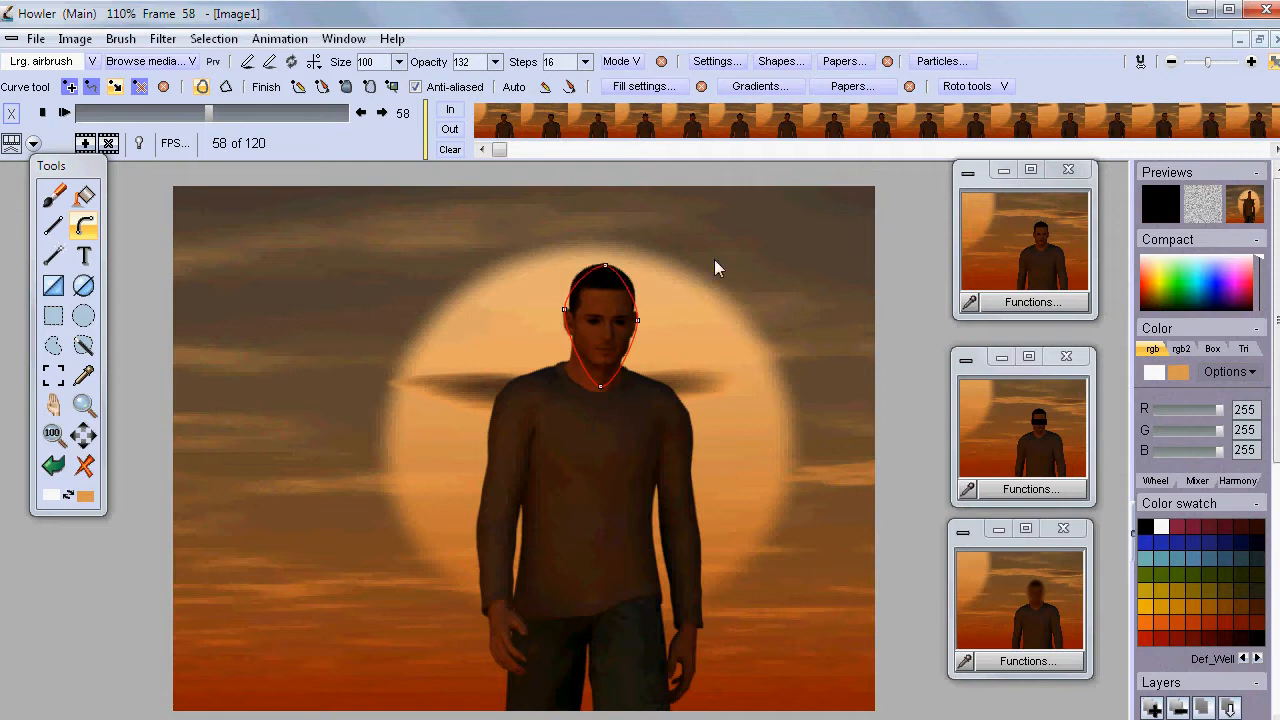
{"action": "left_click", "coordinate": [988, 86]}
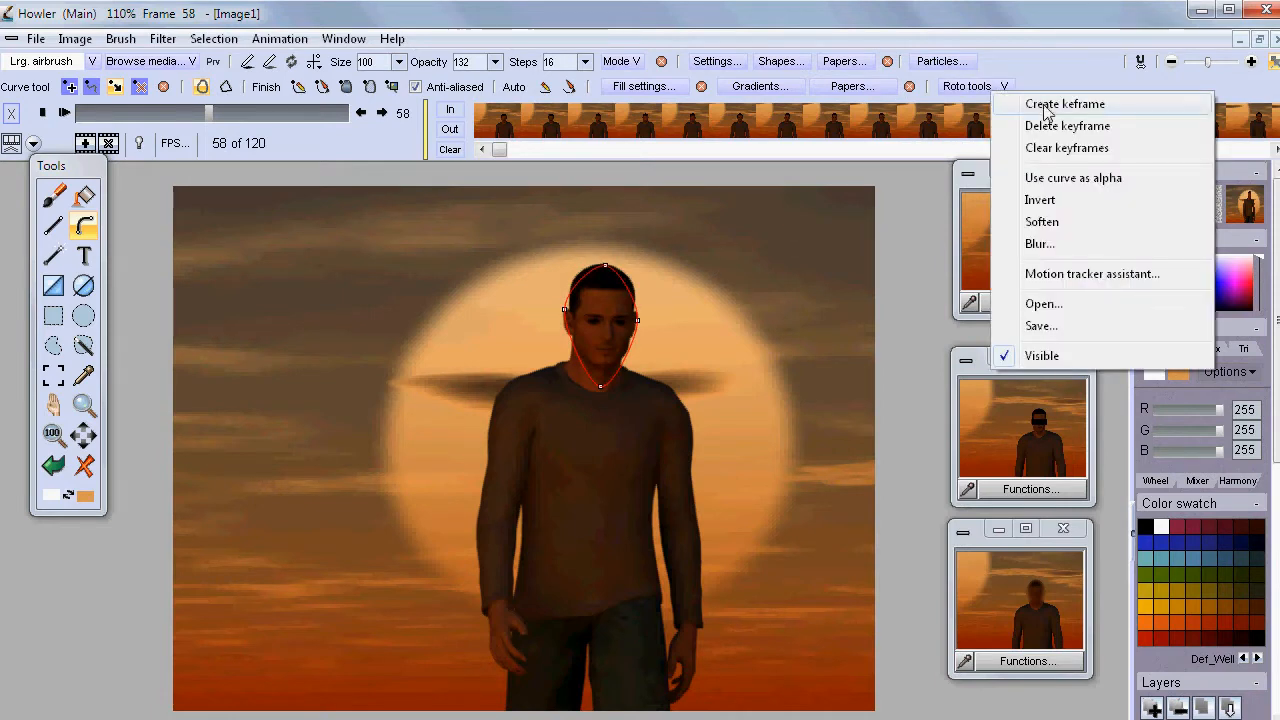
{"action": "left_click", "coordinate": [1045, 100]}
Go back to frame 16, shift the four curve points onto the man's head, and create a keyframe.
{"action": "left_click_drag", "start_coordinate": [209, 113], "coordinate": [117, 113]}
{"action": "left_click_drag", "start_coordinate": [657, 380], "coordinate": [703, 385]}
{"action": "left_click_drag", "start_coordinate": [568, 377], "coordinate": [617, 381]}
{"action": "left_click_drag", "start_coordinate": [619, 321], "coordinate": [665, 318]}
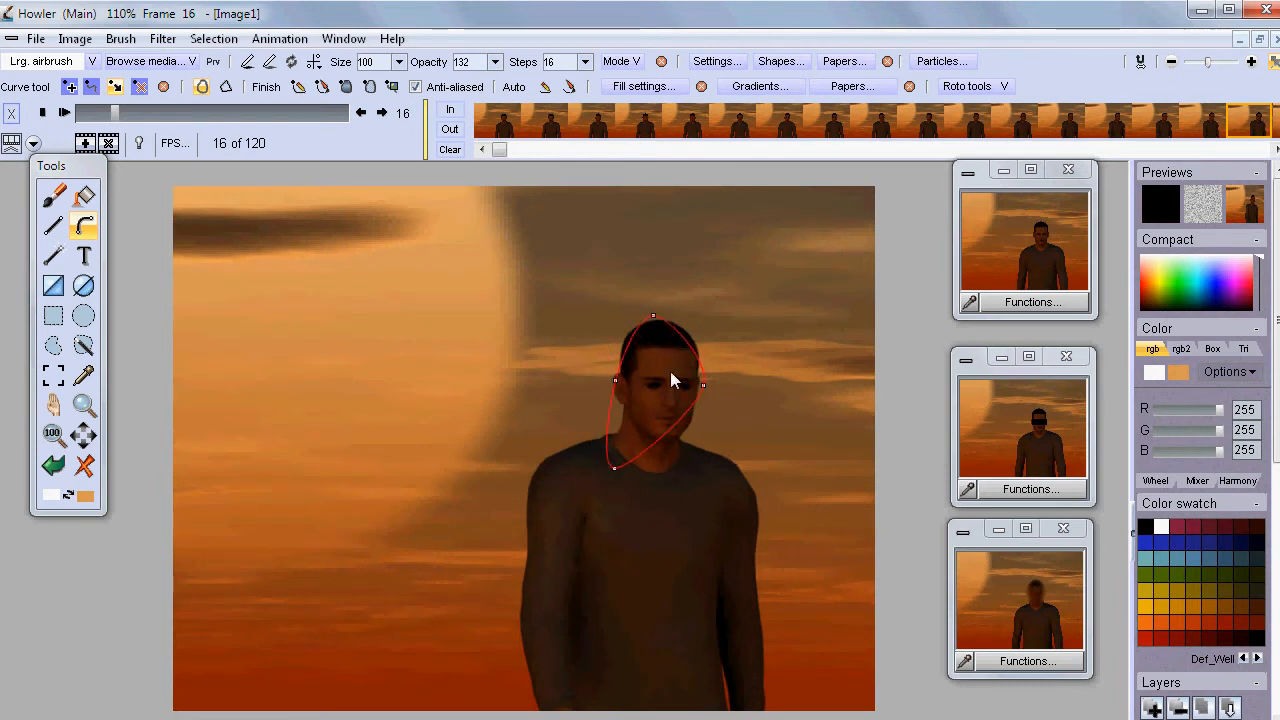
{"action": "left_click_drag", "start_coordinate": [615, 467], "coordinate": [669, 465]}
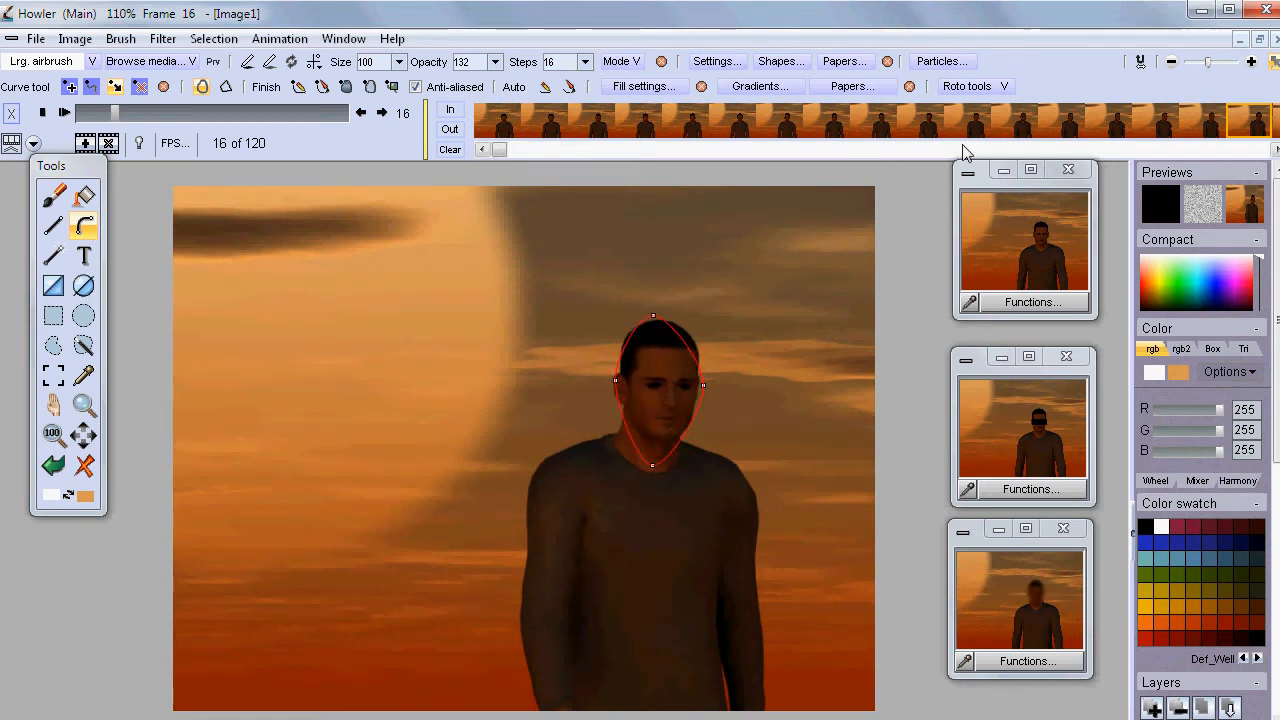
{"action": "left_click", "coordinate": [975, 86]}
{"action": "left_click", "coordinate": [1045, 97]}
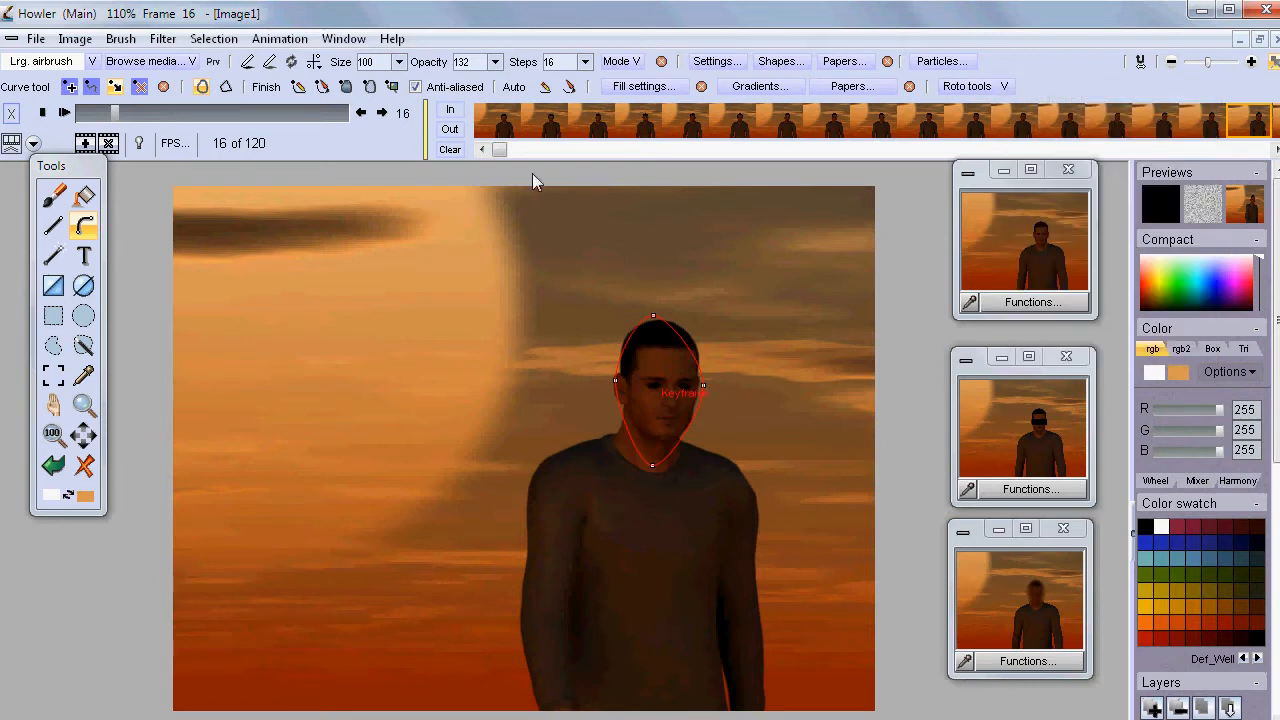
Go to frame 39, realign the side, top and bottom curve points with the head, and create a keyframe.
{"action": "left_click_drag", "start_coordinate": [115, 113], "coordinate": [167, 110]}
{"action": "left_click_drag", "start_coordinate": [598, 348], "coordinate": [573, 346]}
{"action": "left_click_drag", "start_coordinate": [683, 356], "coordinate": [658, 351]}
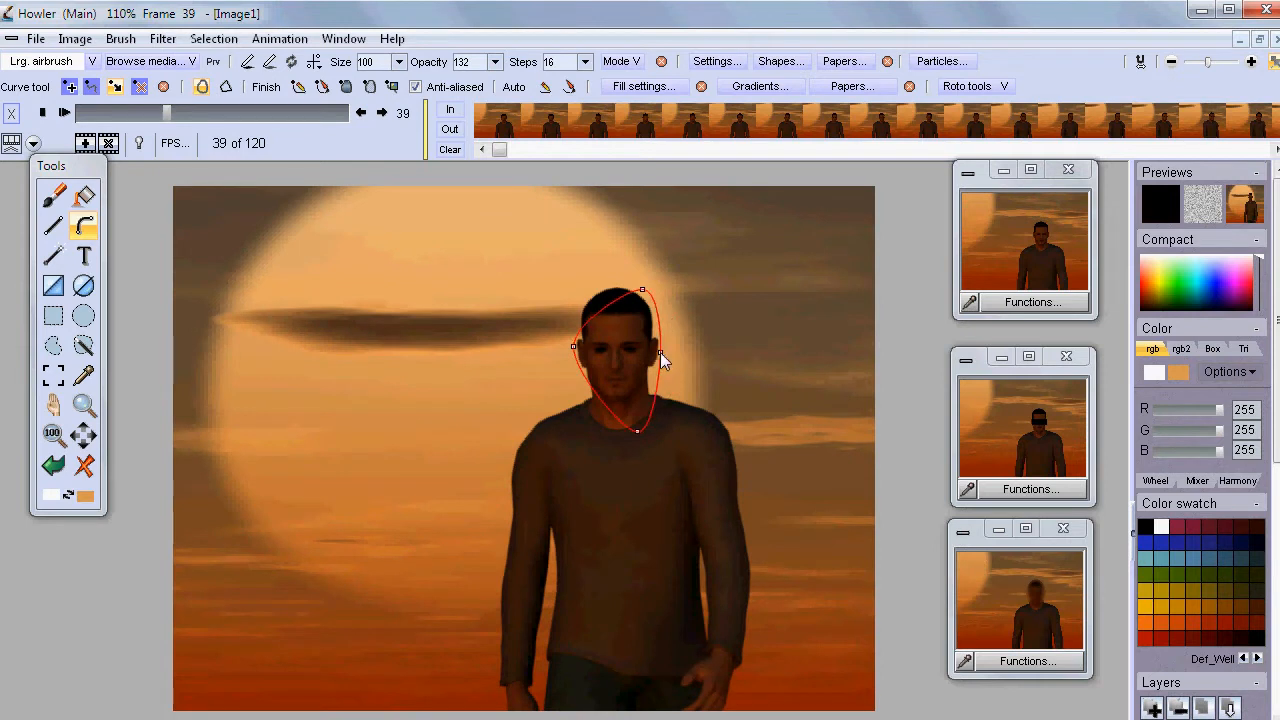
{"action": "left_click_drag", "start_coordinate": [642, 290], "coordinate": [613, 286]}
{"action": "left_click_drag", "start_coordinate": [637, 431], "coordinate": [621, 431]}
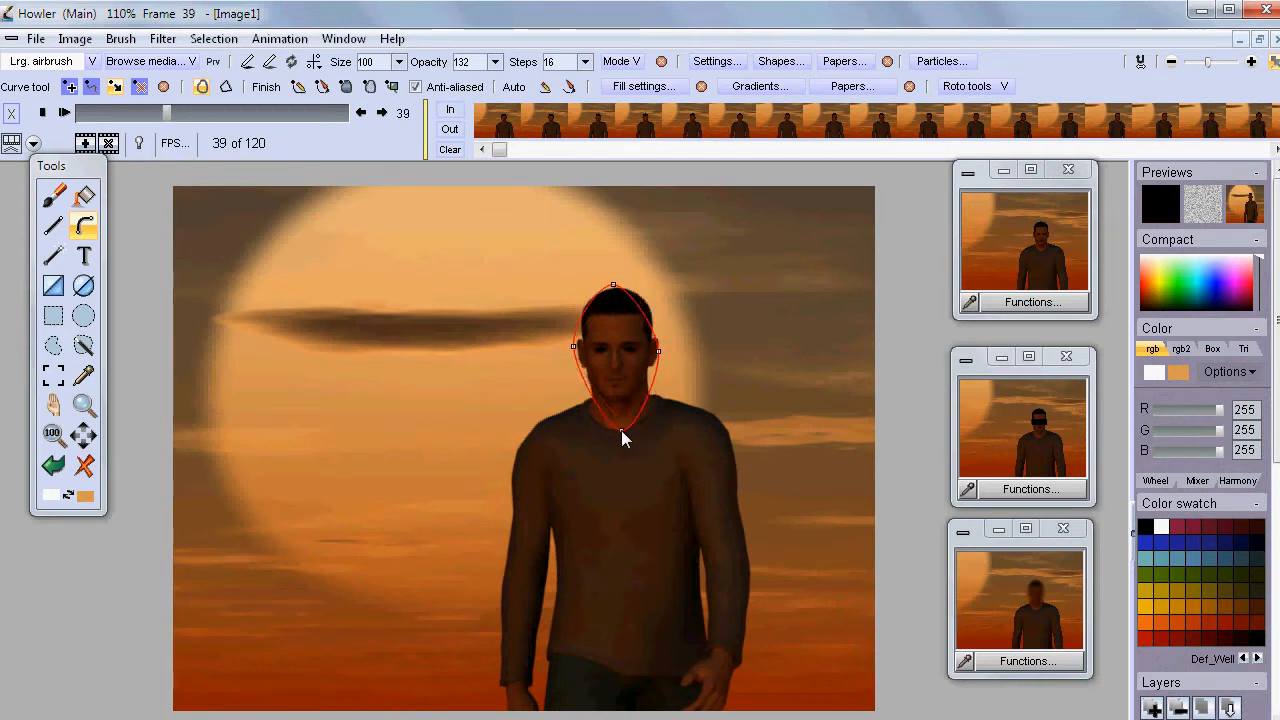
{"action": "left_click", "coordinate": [990, 86]}
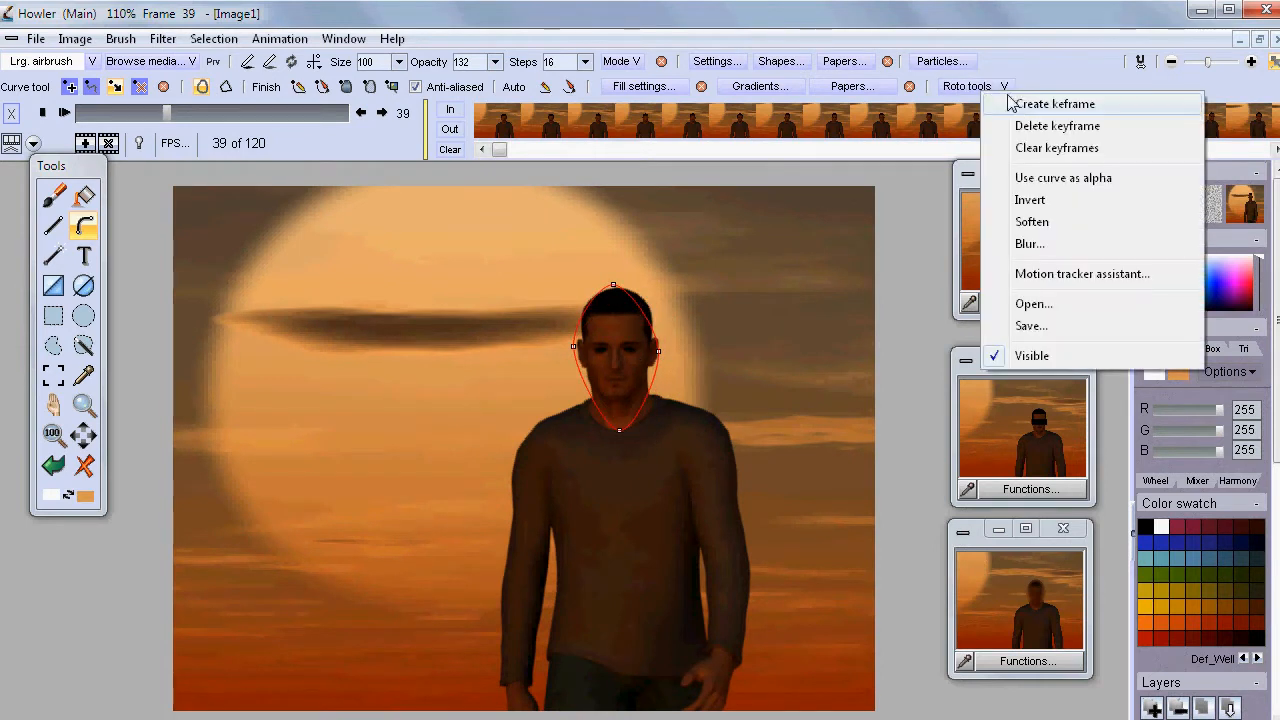
{"action": "left_click", "coordinate": [1012, 101]}
Go to frame 44, nudge the curve points to match the man's ears, hair and neck, and create a keyframe.
{"action": "left_click_drag", "start_coordinate": [156, 119], "coordinate": [181, 108]}
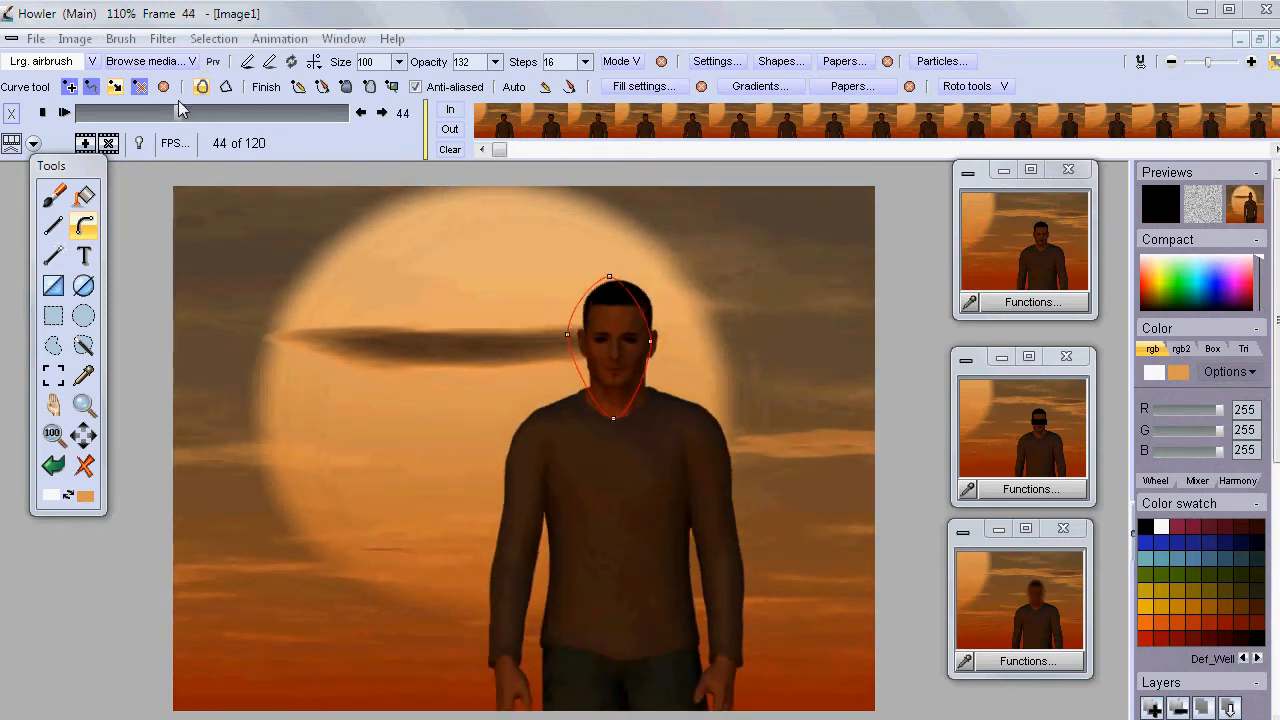
{"action": "left_click_drag", "start_coordinate": [567, 330], "coordinate": [578, 338]}
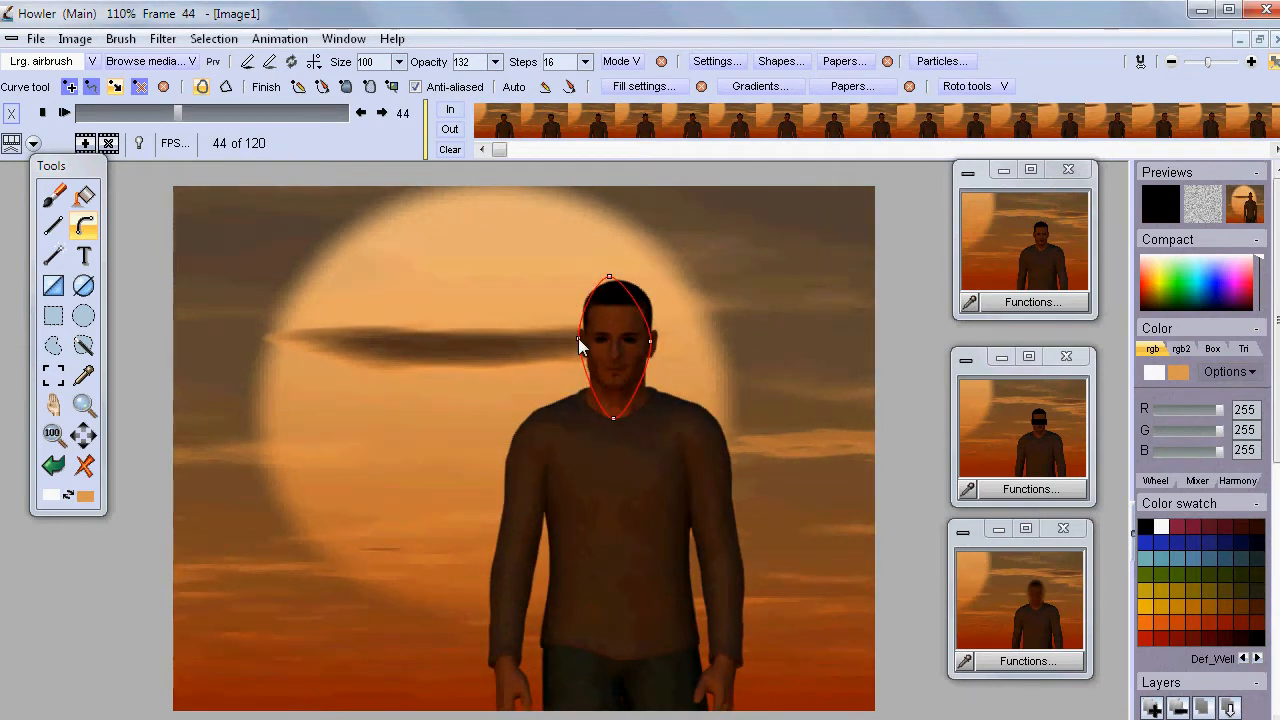
{"action": "left_click_drag", "start_coordinate": [610, 277], "coordinate": [622, 276]}
{"action": "left_click_drag", "start_coordinate": [650, 348], "coordinate": [654, 348]}
{"action": "left_click_drag", "start_coordinate": [613, 420], "coordinate": [619, 414]}
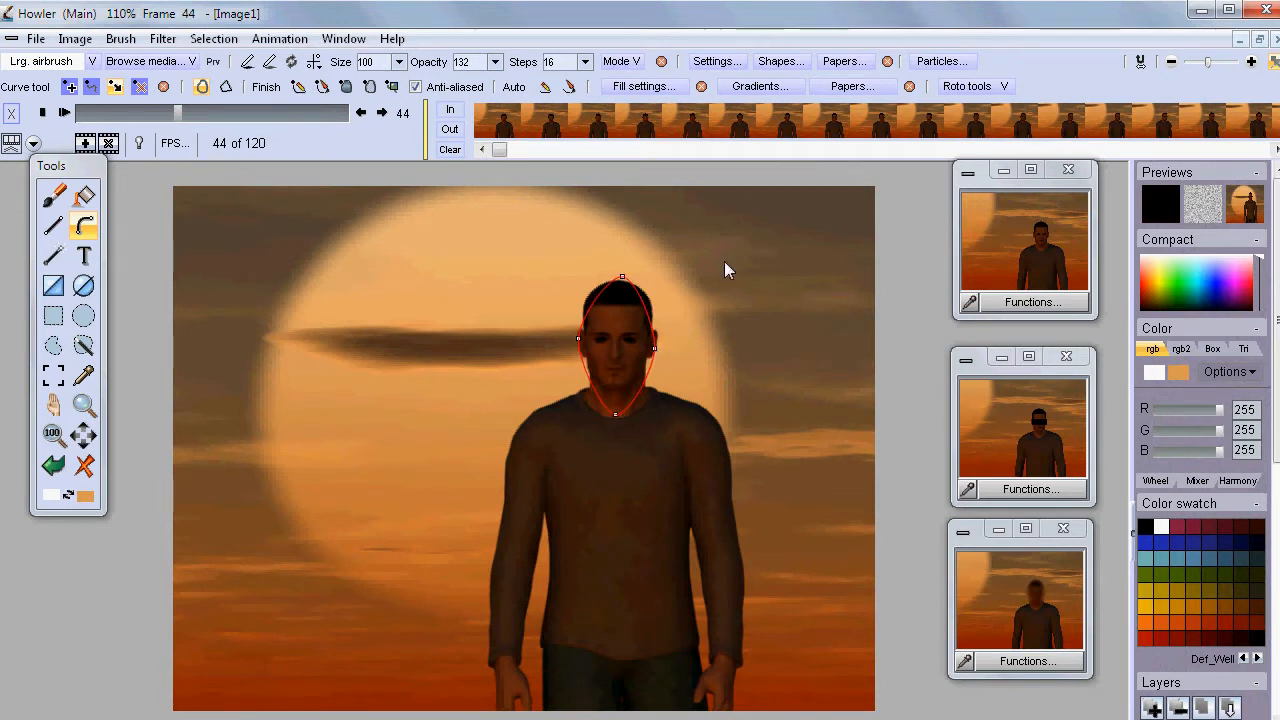
{"action": "left_click", "coordinate": [990, 86]}
{"action": "left_click", "coordinate": [1030, 95]}
Go to frame 86, move the curve from beside the man onto his head, and create a keyframe.
{"action": "left_click_drag", "start_coordinate": [184, 113], "coordinate": [272, 115]}
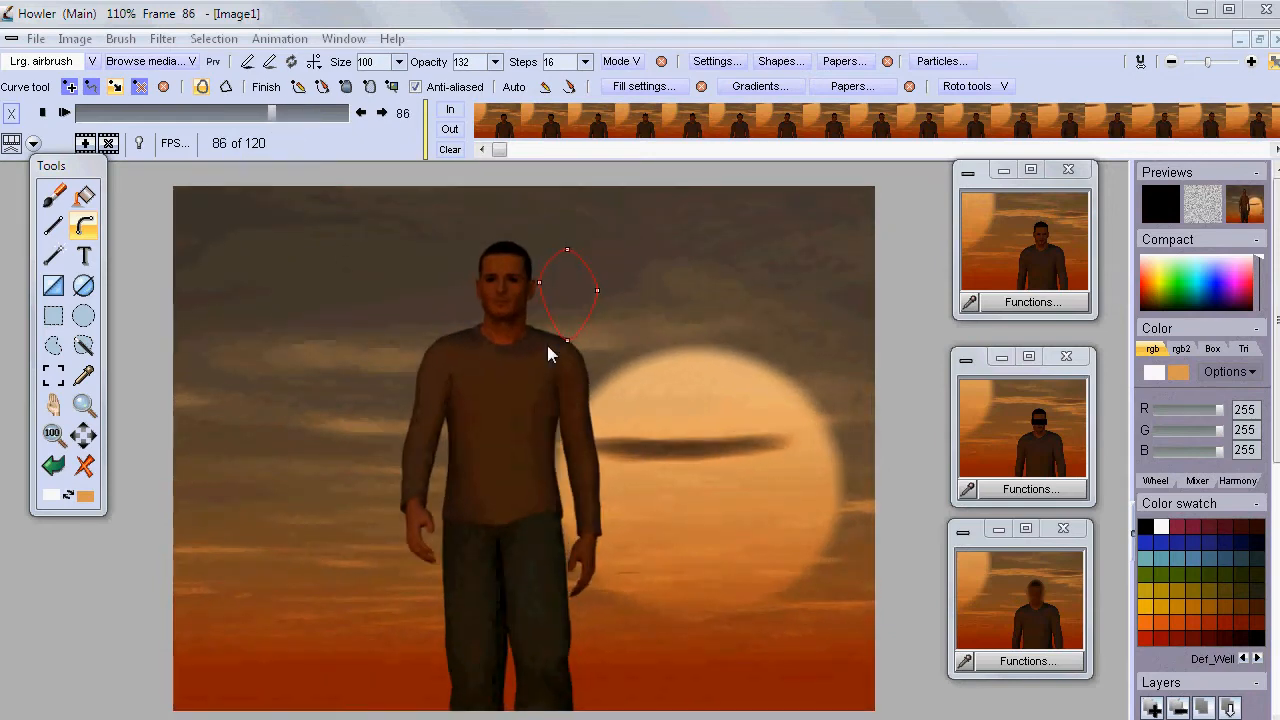
{"action": "left_click_drag", "start_coordinate": [537, 280], "coordinate": [472, 281]}
{"action": "left_click_drag", "start_coordinate": [597, 290], "coordinate": [504, 246]}
{"action": "left_click_drag", "start_coordinate": [567, 341], "coordinate": [500, 338]}
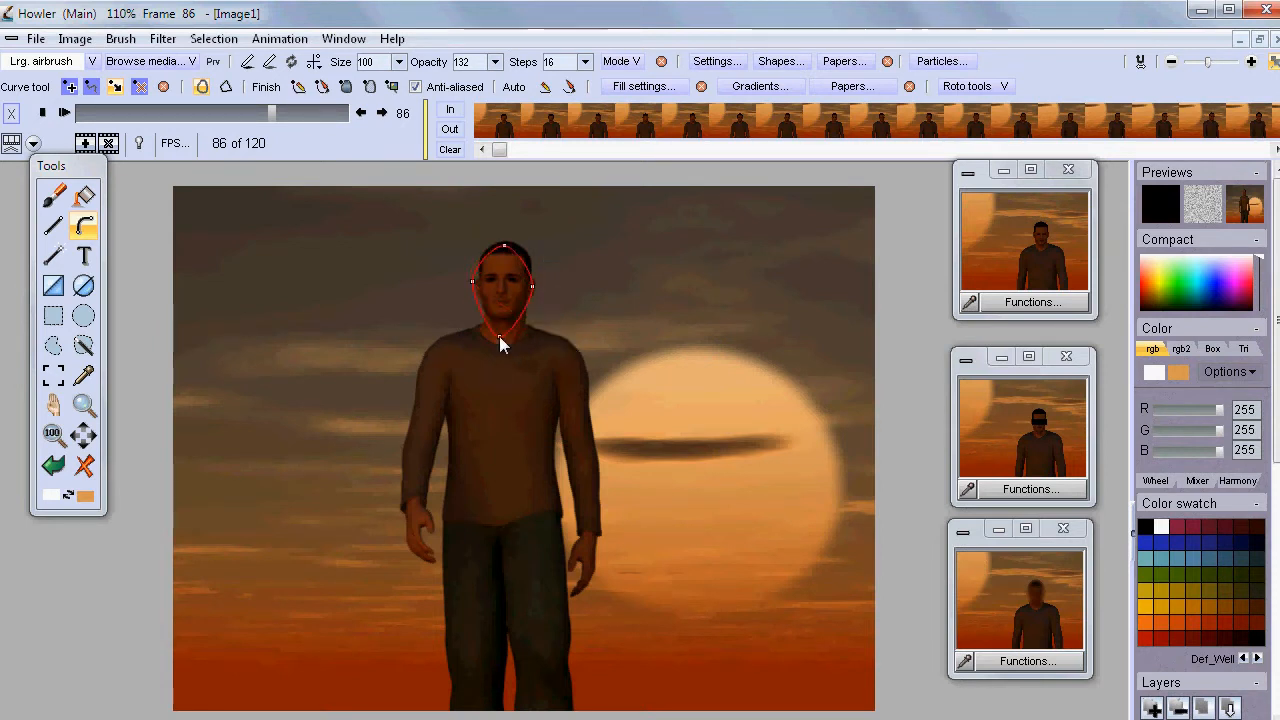
{"action": "left_click", "coordinate": [985, 86]}
{"action": "left_click", "coordinate": [1020, 97]}
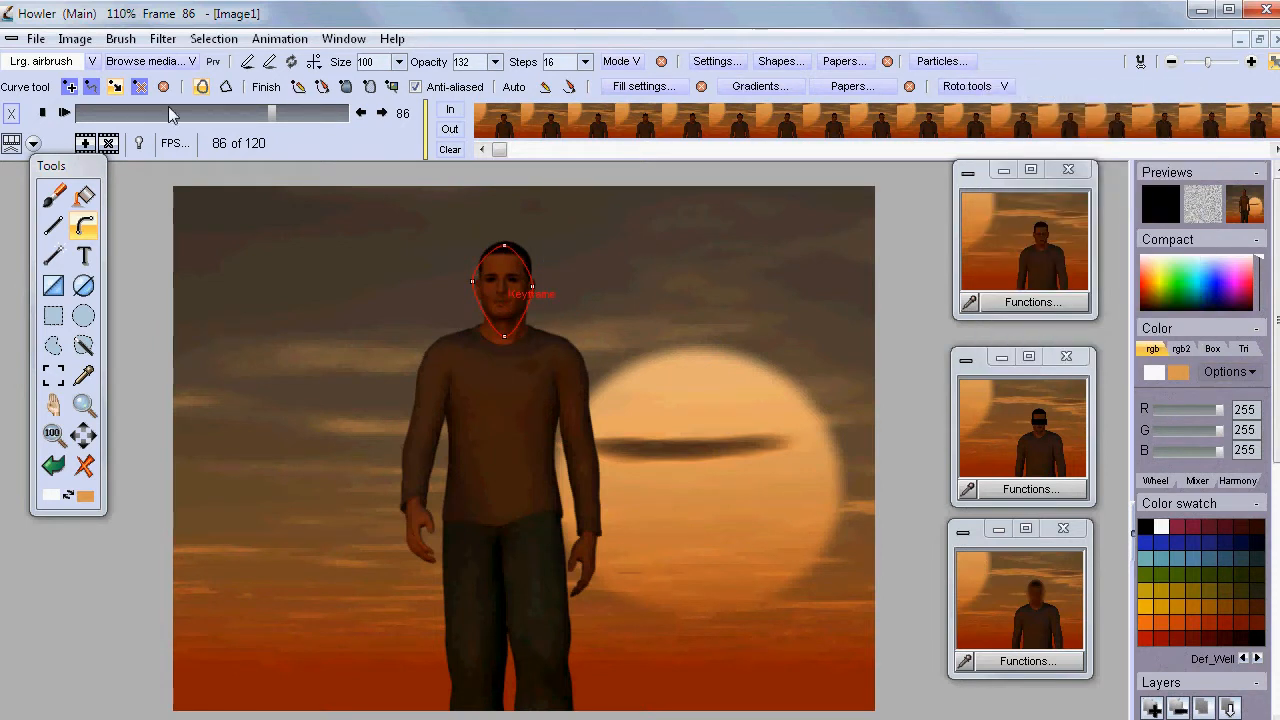
Go back to frame 77, tighten the curve points around the man's head, and create a keyframe.
{"action": "left_click_drag", "start_coordinate": [281, 112], "coordinate": [255, 124]}
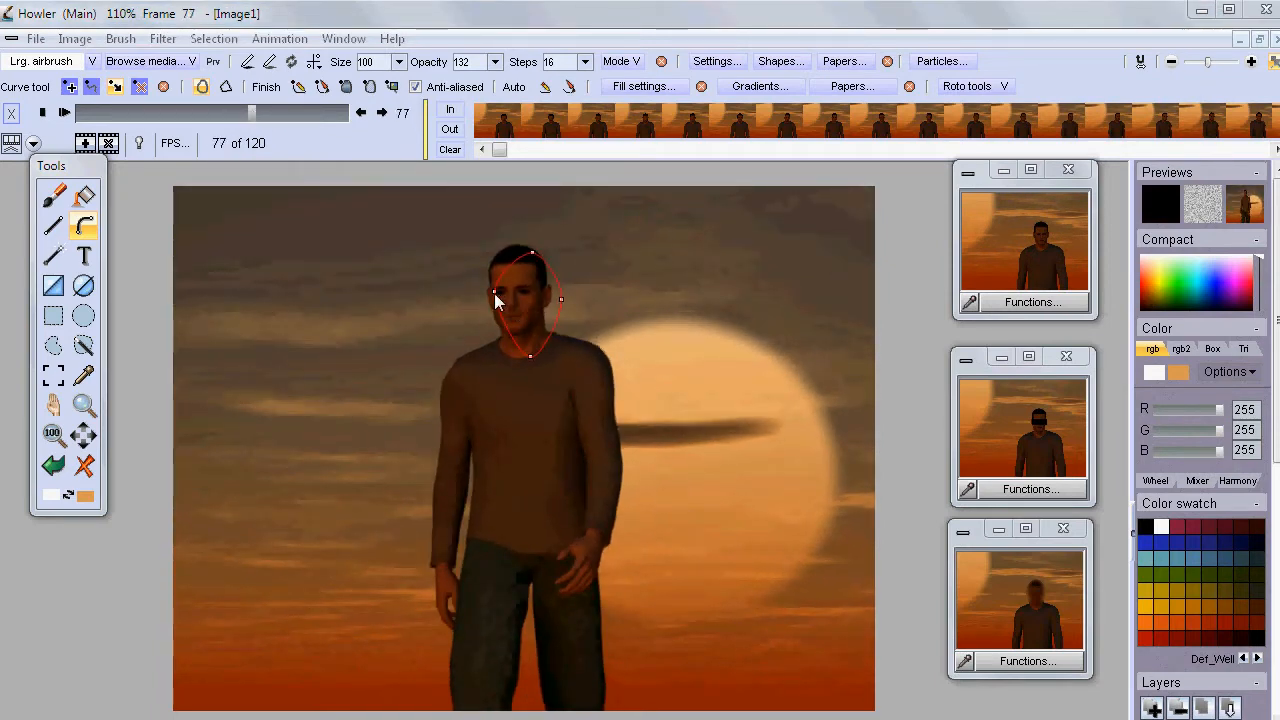
{"action": "left_click_drag", "start_coordinate": [494, 293], "coordinate": [485, 291]}
{"action": "left_click_drag", "start_coordinate": [561, 301], "coordinate": [510, 258]}
{"action": "left_click_drag", "start_coordinate": [522, 355], "coordinate": [512, 350]}
{"action": "left_click", "coordinate": [975, 86]}
{"action": "left_click", "coordinate": [1022, 102]}
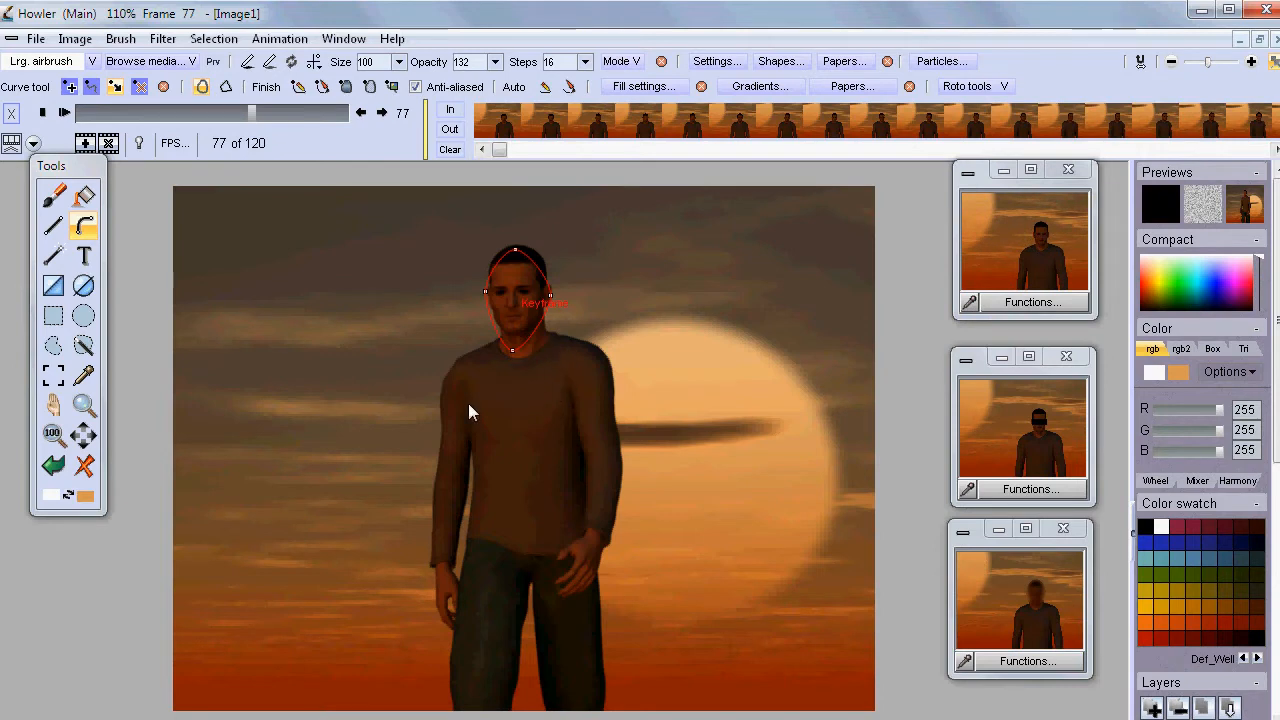
At frame 79, reposition all four curve points precisely around the man's head and create a keyframe.
{"action": "left_click_drag", "start_coordinate": [461, 386], "coordinate": [429, 426]}
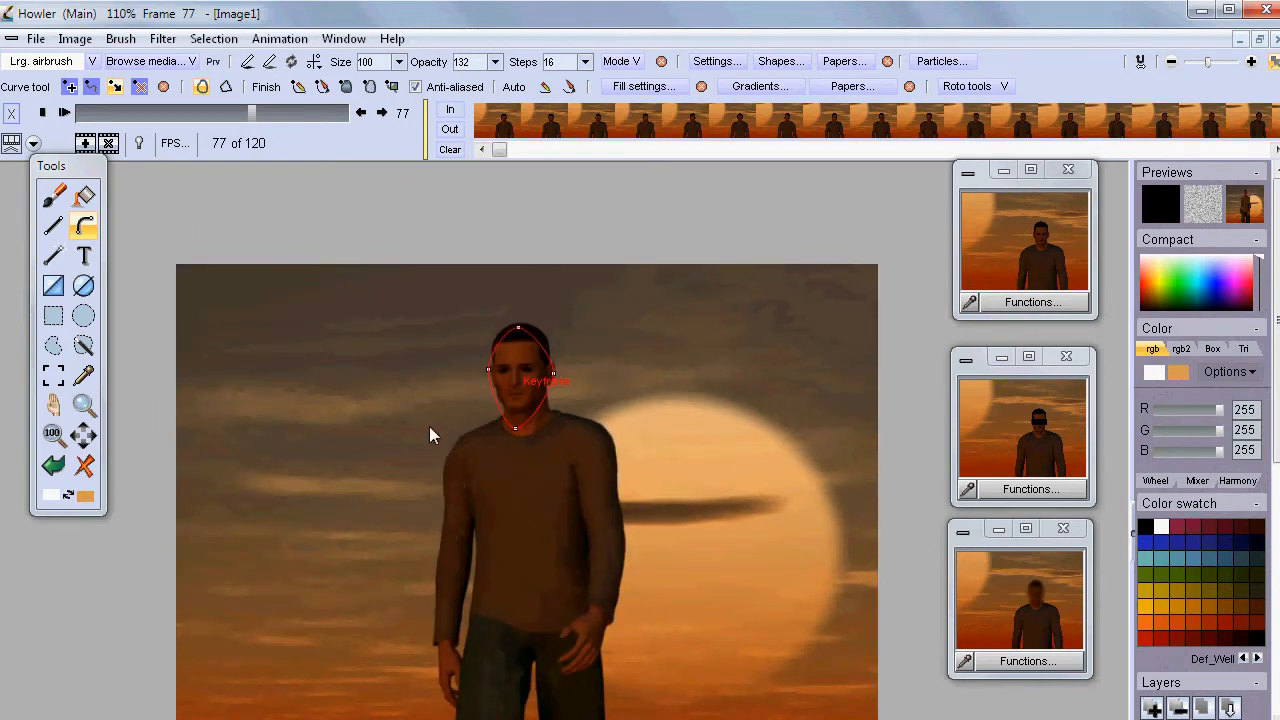
{"action": "scroll", "coordinate": [481, 407], "scroll_direction": "up", "scroll_amount": 3}
{"action": "scroll", "coordinate": [481, 407], "scroll_direction": "up", "scroll_amount": 5}
{"action": "left_click_drag", "start_coordinate": [446, 342], "coordinate": [445, 420]}
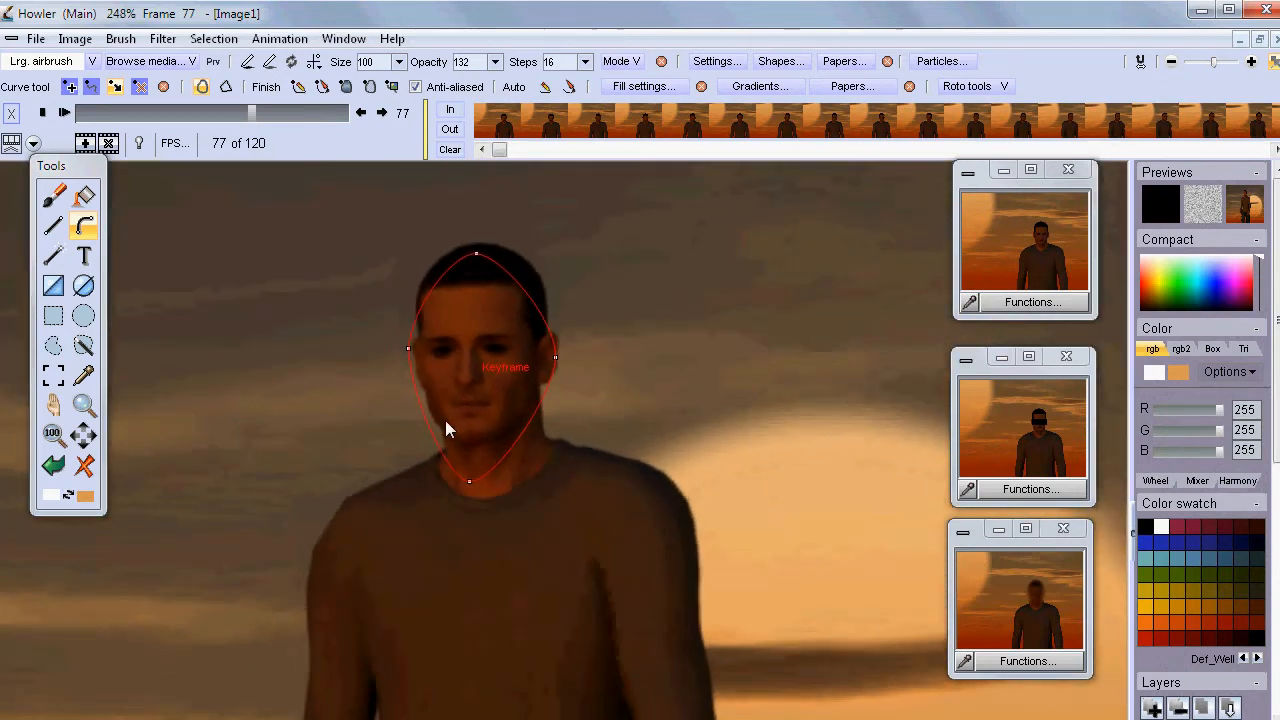
{"action": "scroll", "coordinate": [472, 405], "scroll_direction": "up", "scroll_amount": 3}
{"action": "scroll", "coordinate": [472, 405], "scroll_direction": "up", "scroll_amount": 1}
{"action": "left_click_drag", "start_coordinate": [430, 334], "coordinate": [454, 383]}
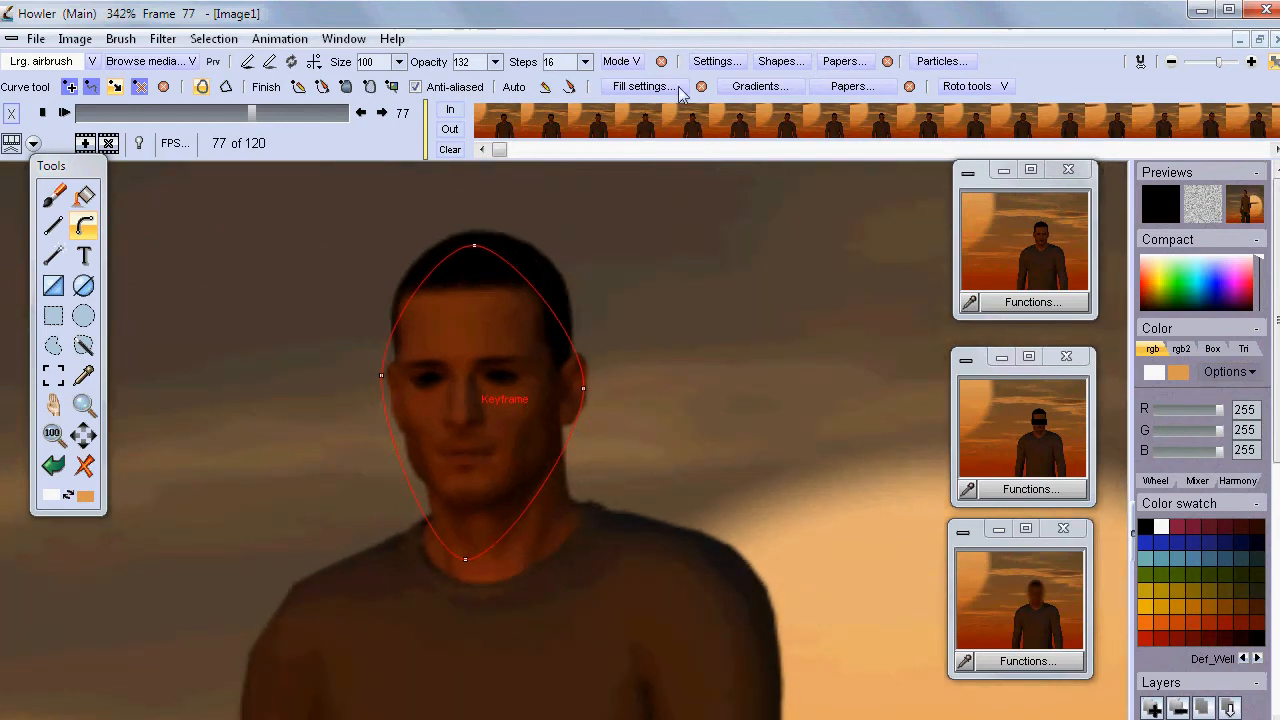
{"action": "mouse_move", "coordinate": [266, 118]}
{"action": "left_mouse_down"}
{"action": "mouse_move", "coordinate": [360, 124]}
{"action": "mouse_move", "coordinate": [271, 121]}
{"action": "mouse_move", "coordinate": [260, 135]}
{"action": "left_mouse_up"}
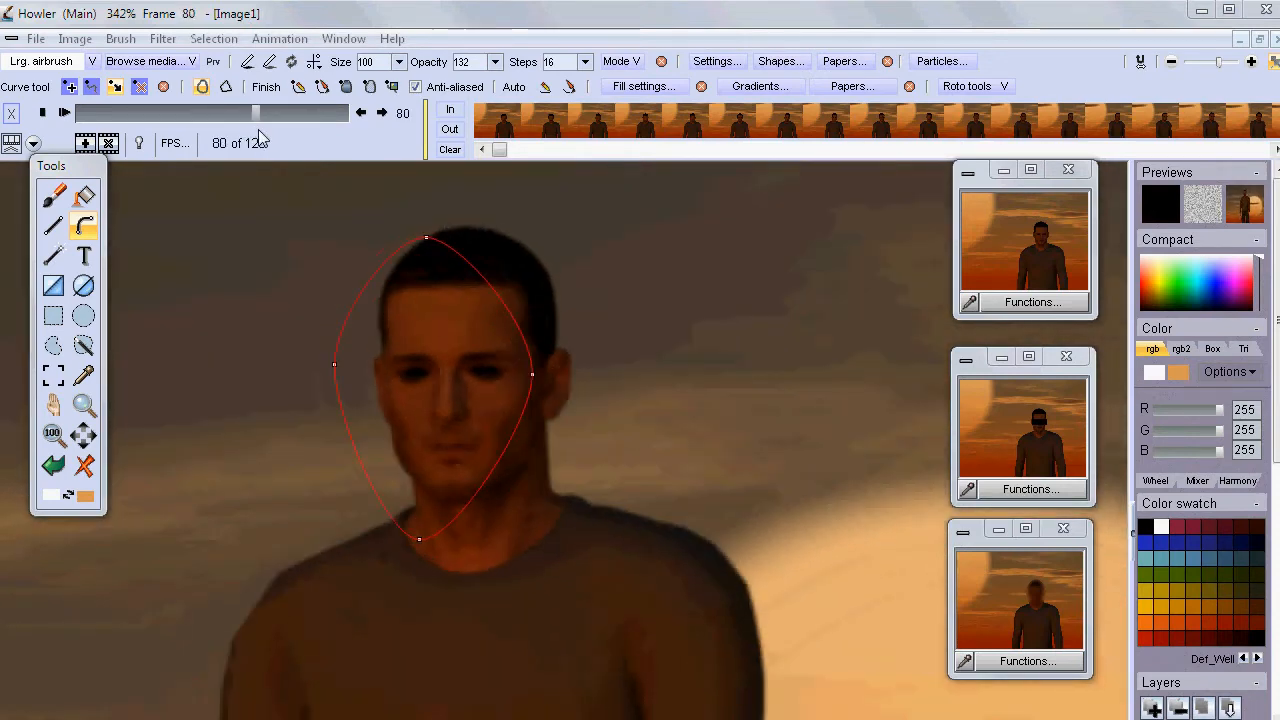
{"action": "left_click_drag", "start_coordinate": [333, 364], "coordinate": [371, 366]}
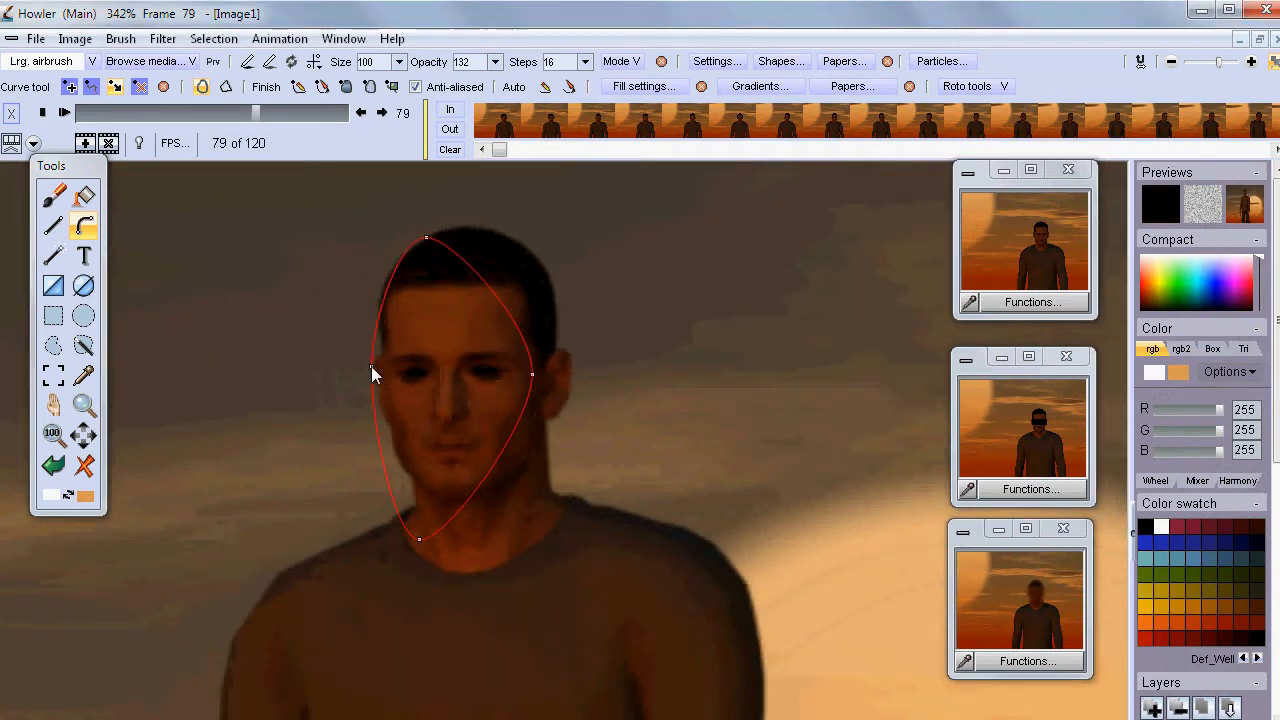
{"action": "left_click_drag", "start_coordinate": [531, 375], "coordinate": [572, 378]}
{"action": "left_click_drag", "start_coordinate": [426, 238], "coordinate": [464, 236]}
{"action": "left_click_drag", "start_coordinate": [419, 539], "coordinate": [466, 549]}
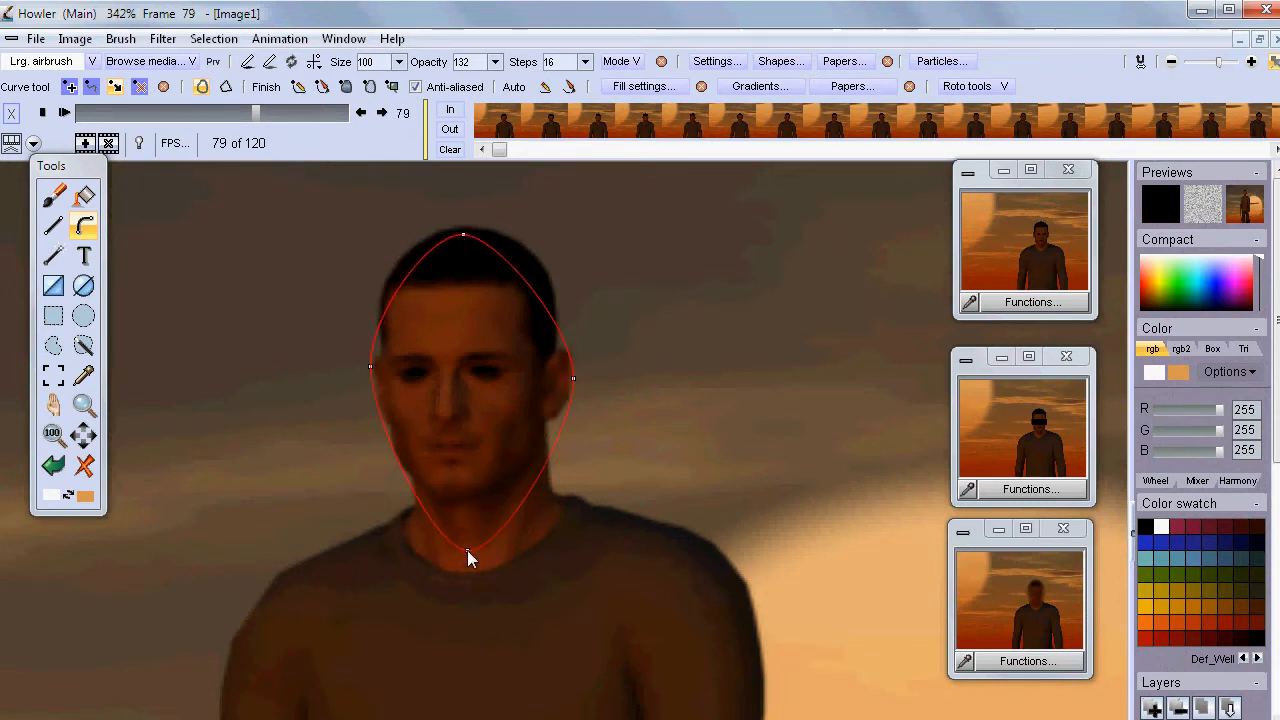
{"action": "left_click", "coordinate": [1002, 86]}
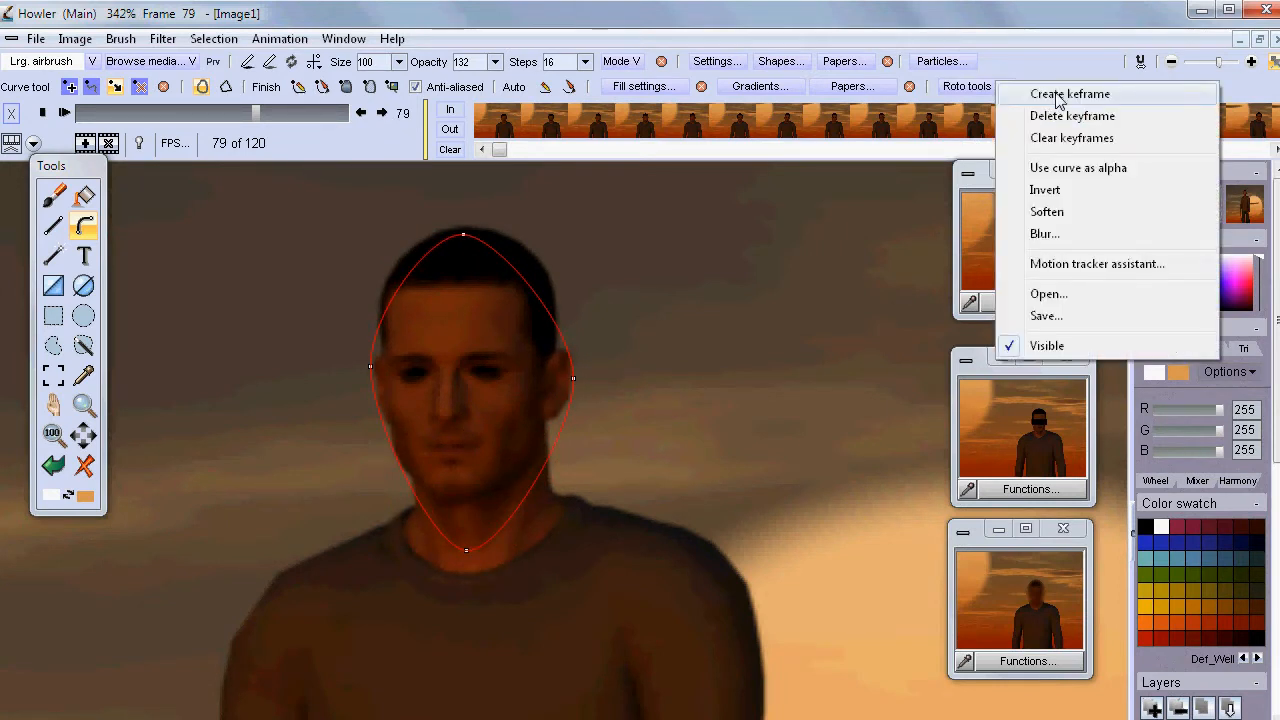
{"action": "left_click", "coordinate": [1058, 95]}
Go to frame 84, pull the side, bottom and top curve points onto the head outline, and create a keyframe.
{"action": "mouse_move", "coordinate": [255, 120]}
{"action": "left_mouse_down"}
{"action": "mouse_move", "coordinate": [280, 114]}
{"action": "mouse_move", "coordinate": [269, 129]}
{"action": "left_mouse_up"}
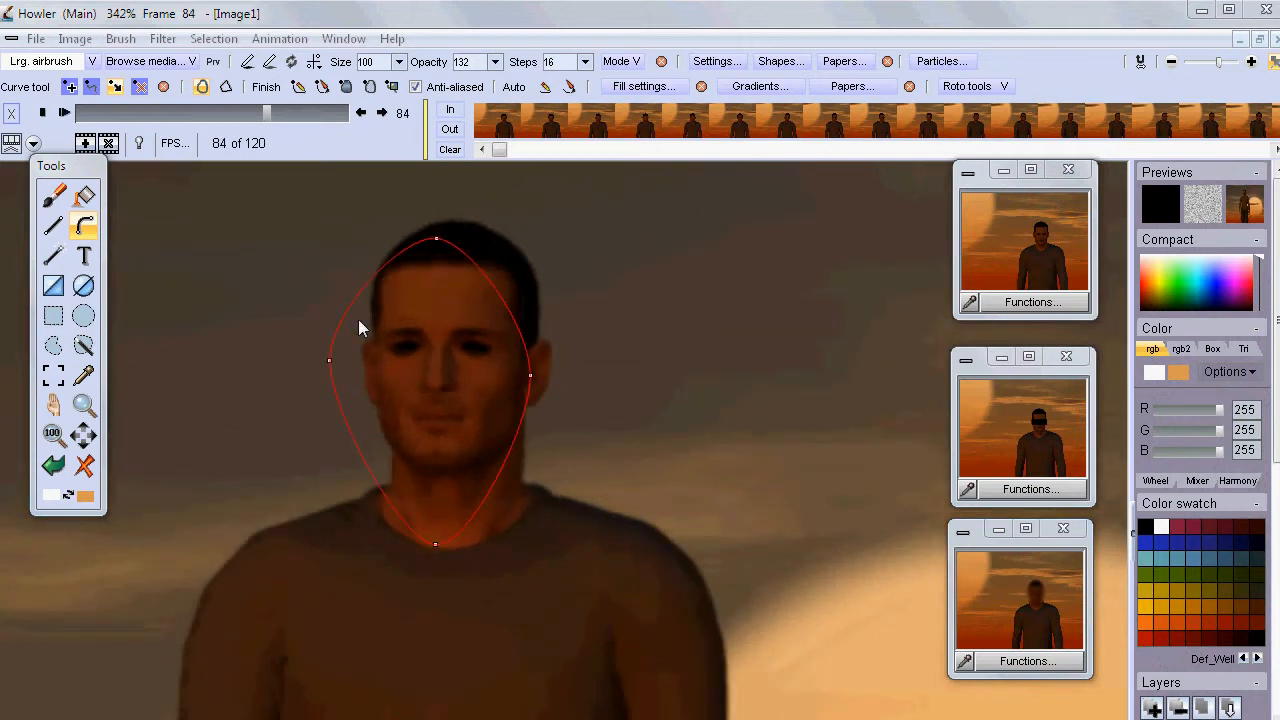
{"action": "left_click_drag", "start_coordinate": [332, 362], "coordinate": [359, 363]}
{"action": "left_click_drag", "start_coordinate": [530, 375], "coordinate": [551, 364]}
{"action": "left_click_drag", "start_coordinate": [440, 547], "coordinate": [460, 529]}
{"action": "left_click_drag", "start_coordinate": [440, 241], "coordinate": [457, 224]}
{"action": "left_click", "coordinate": [975, 86]}
{"action": "left_click", "coordinate": [1043, 95]}
Advance several frames past frame 84, refit the four curve points to the shifted head, and create another keyframe.
{"action": "left_click_drag", "start_coordinate": [268, 113], "coordinate": [296, 106]}
{"action": "left_click_drag", "start_coordinate": [455, 212], "coordinate": [520, 180]}
{"action": "left_click_drag", "start_coordinate": [544, 340], "coordinate": [595, 312]}
{"action": "left_click_drag", "start_coordinate": [379, 321], "coordinate": [439, 310]}
{"action": "left_click_drag", "start_coordinate": [465, 473], "coordinate": [514, 456]}
{"action": "left_click", "coordinate": [988, 84]}
{"action": "left_click", "coordinate": [993, 94]}
Go to frame 108, move the curve points up onto the turned head, and create a keyframe.
{"action": "mouse_move", "coordinate": [297, 113]}
{"action": "left_mouse_down"}
{"action": "mouse_move", "coordinate": [333, 113]}
{"action": "mouse_move", "coordinate": [320, 113]}
{"action": "left_mouse_up"}
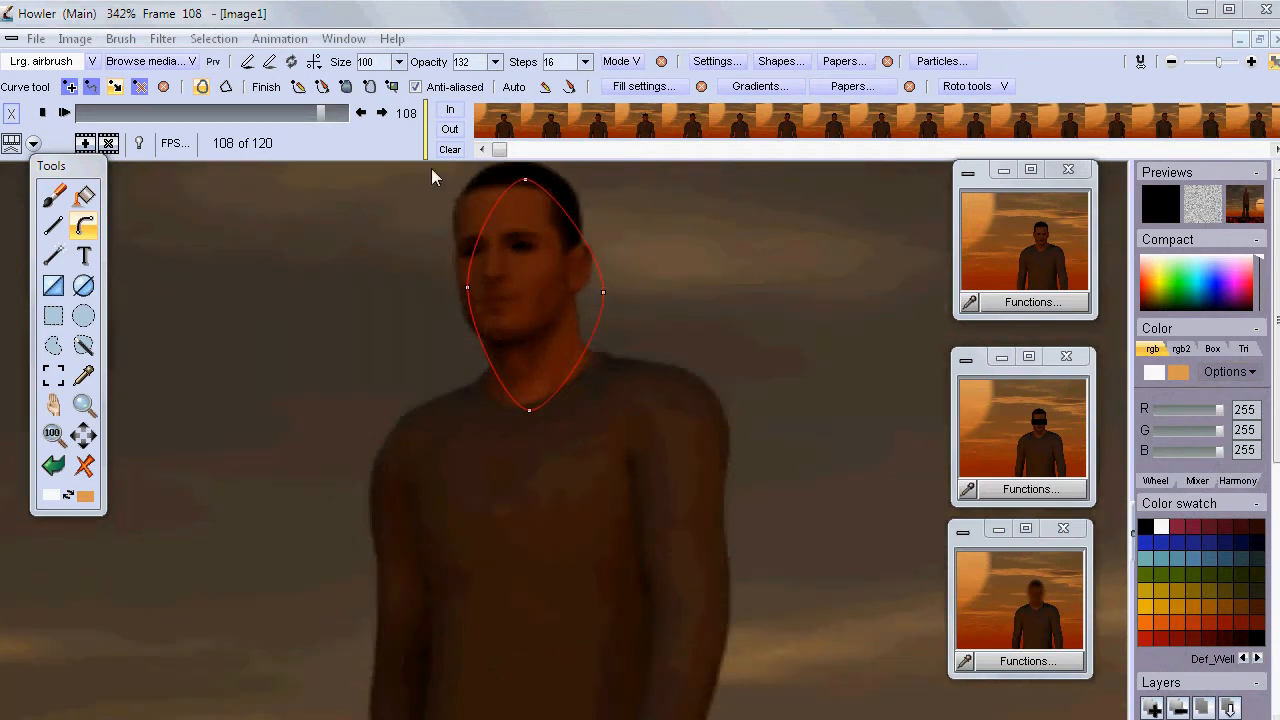
{"action": "left_click_drag", "start_coordinate": [469, 287], "coordinate": [450, 257]}
{"action": "left_click_drag", "start_coordinate": [524, 180], "coordinate": [505, 172]}
{"action": "left_click_drag", "start_coordinate": [602, 293], "coordinate": [587, 255]}
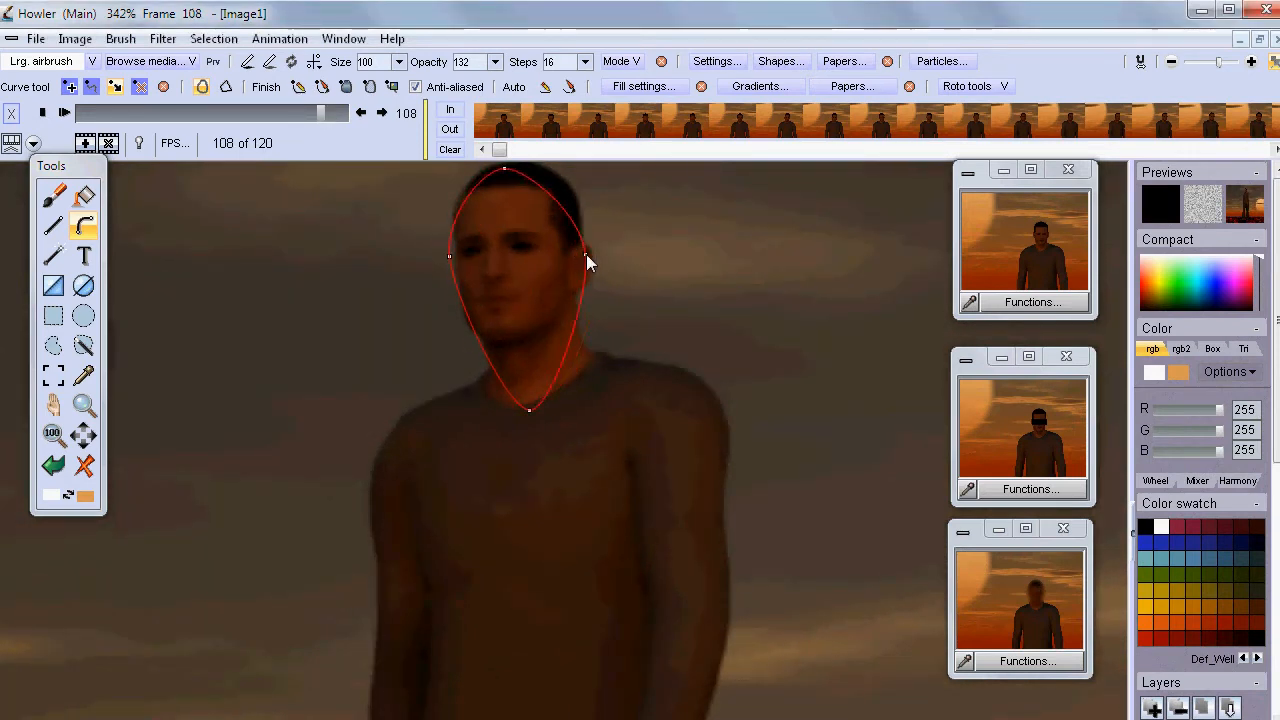
{"action": "left_click_drag", "start_coordinate": [529, 410], "coordinate": [514, 391]}
{"action": "left_click", "coordinate": [1005, 86]}
{"action": "left_click", "coordinate": [1053, 108]}
Go to frame 119, refit the four curve points around the man's head, and create a keyframe.
{"action": "left_click_drag", "start_coordinate": [320, 114], "coordinate": [360, 115]}
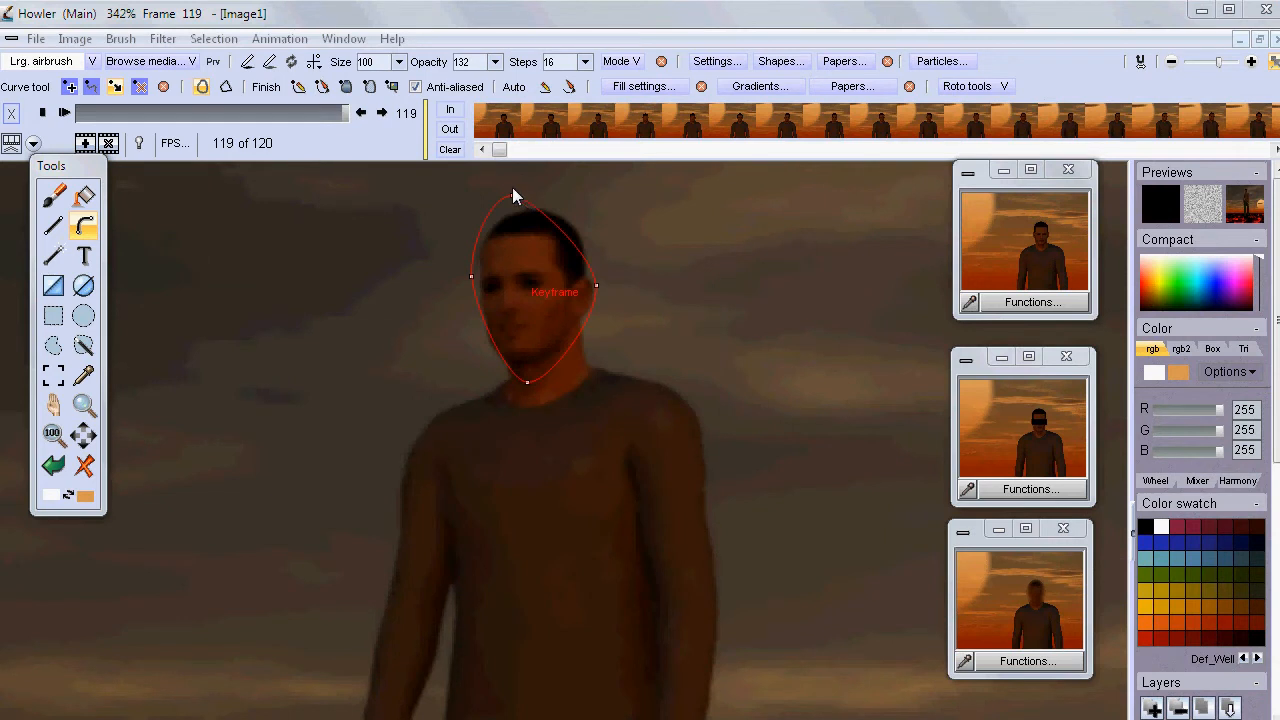
{"action": "left_click_drag", "start_coordinate": [512, 190], "coordinate": [520, 217]}
{"action": "left_click_drag", "start_coordinate": [474, 286], "coordinate": [478, 288]}
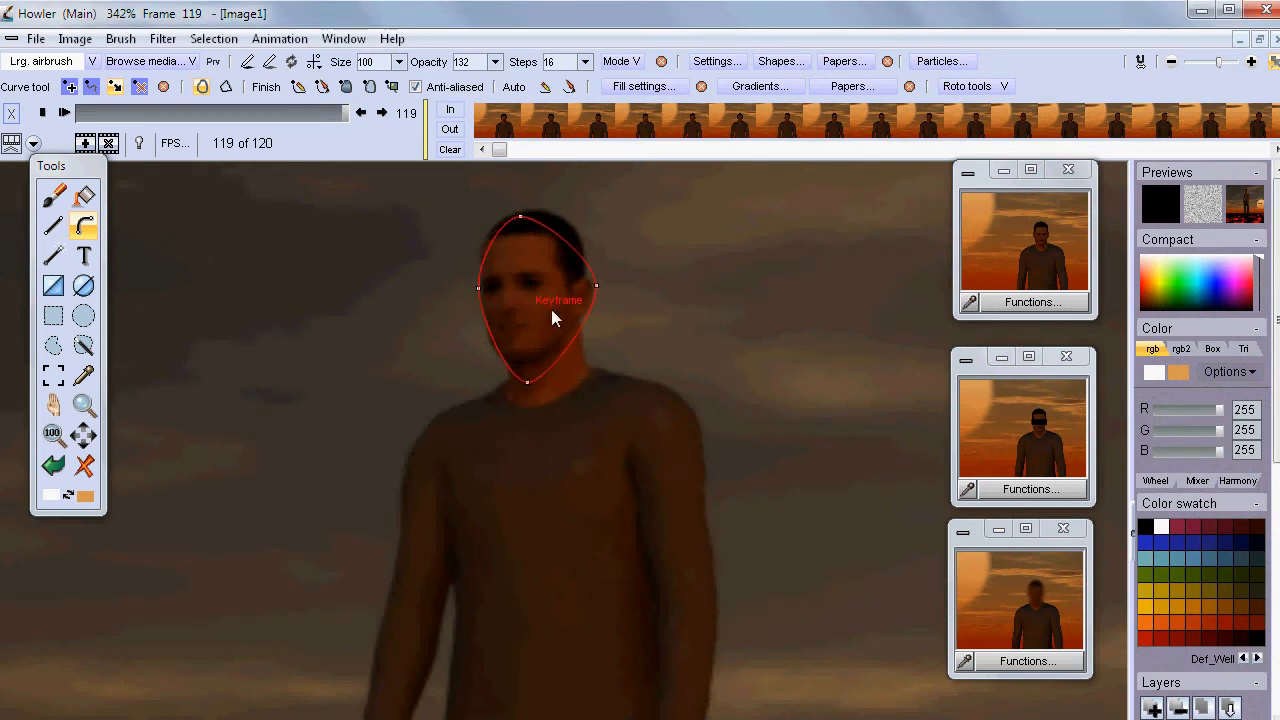
{"action": "left_click_drag", "start_coordinate": [594, 291], "coordinate": [593, 288]}
{"action": "left_click_drag", "start_coordinate": [527, 395], "coordinate": [524, 412]}
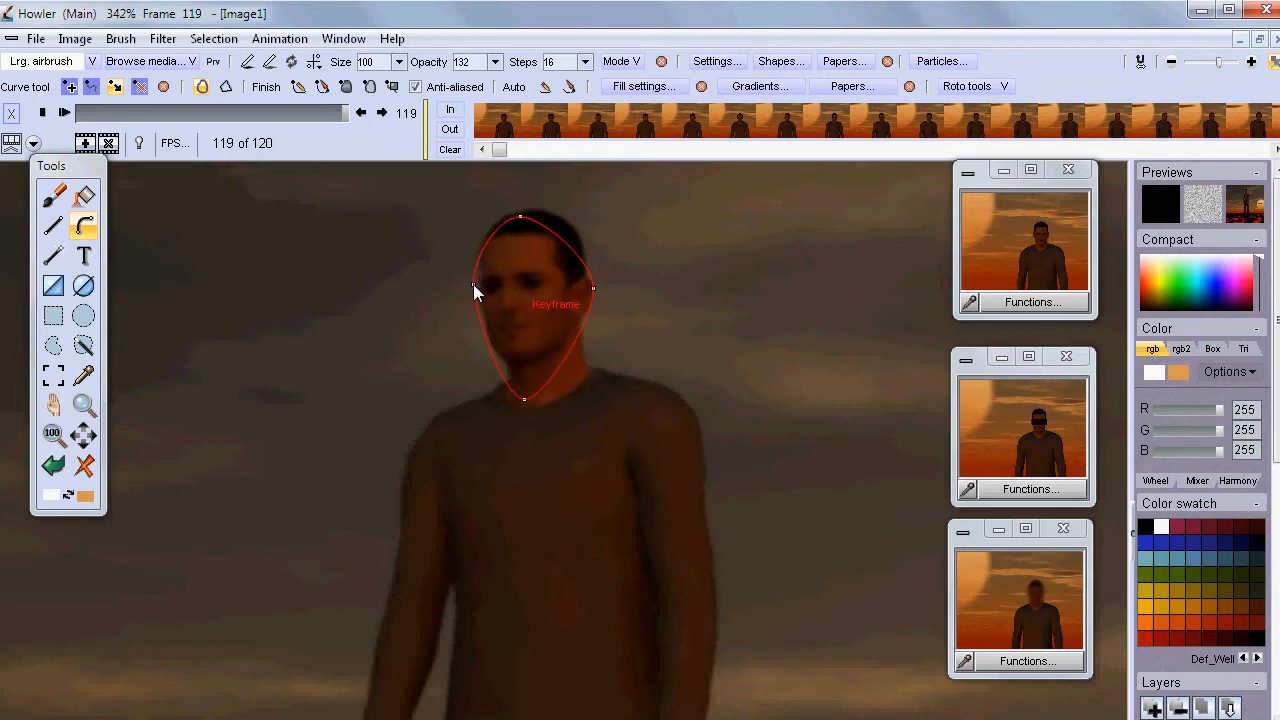
{"action": "left_click", "coordinate": [978, 86]}
{"action": "left_click", "coordinate": [1016, 95]}
Go back to frame 23, pull the curve points onto the head outline, and create a keyframe.
{"action": "left_click_drag", "start_coordinate": [346, 113], "coordinate": [10, 165]}
{"action": "left_click_drag", "start_coordinate": [445, 427], "coordinate": [355, 260]}
{"action": "left_click_drag", "start_coordinate": [400, 425], "coordinate": [271, 419]}
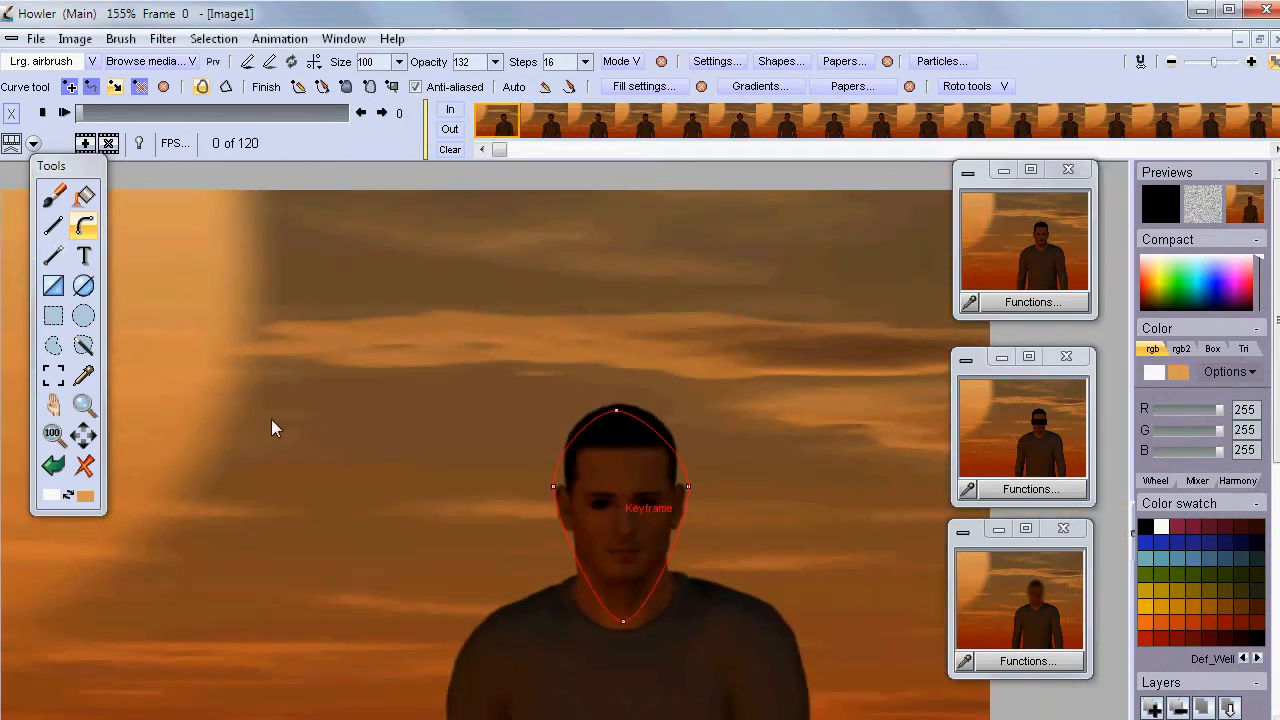
{"action": "left_click_drag", "start_coordinate": [79, 113], "coordinate": [135, 108]}
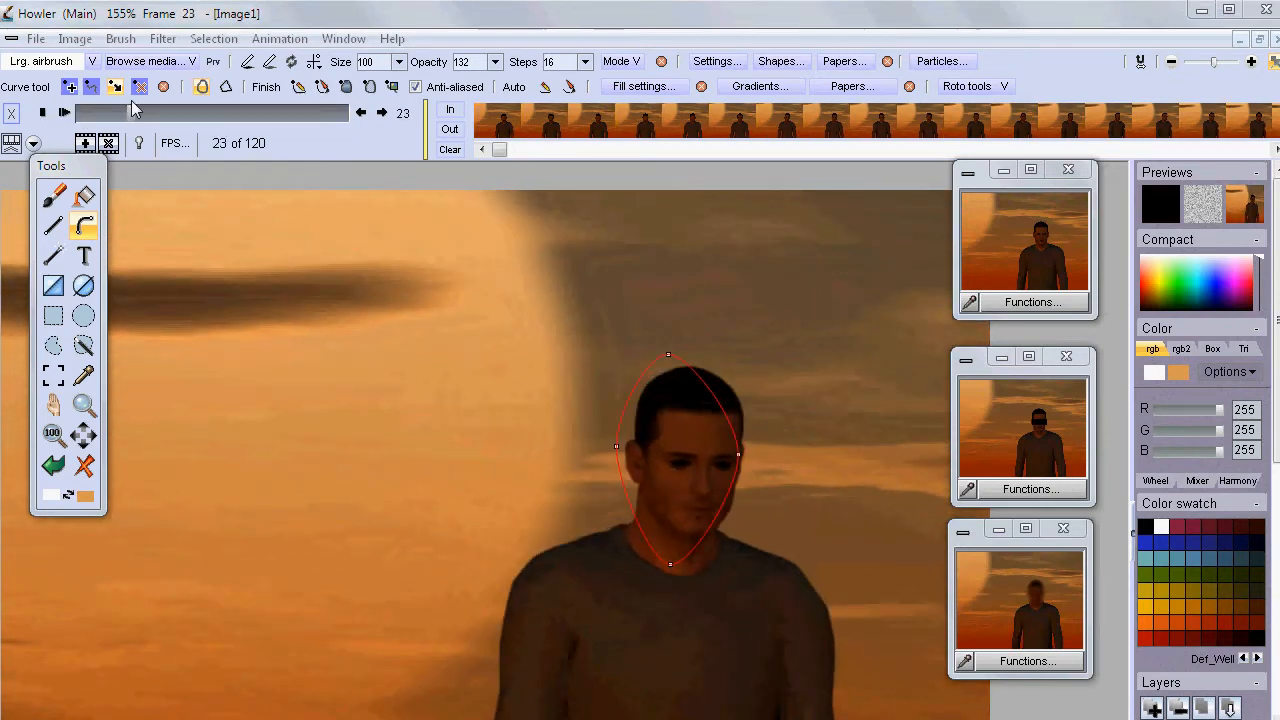
{"action": "left_click_drag", "start_coordinate": [739, 455], "coordinate": [747, 460]}
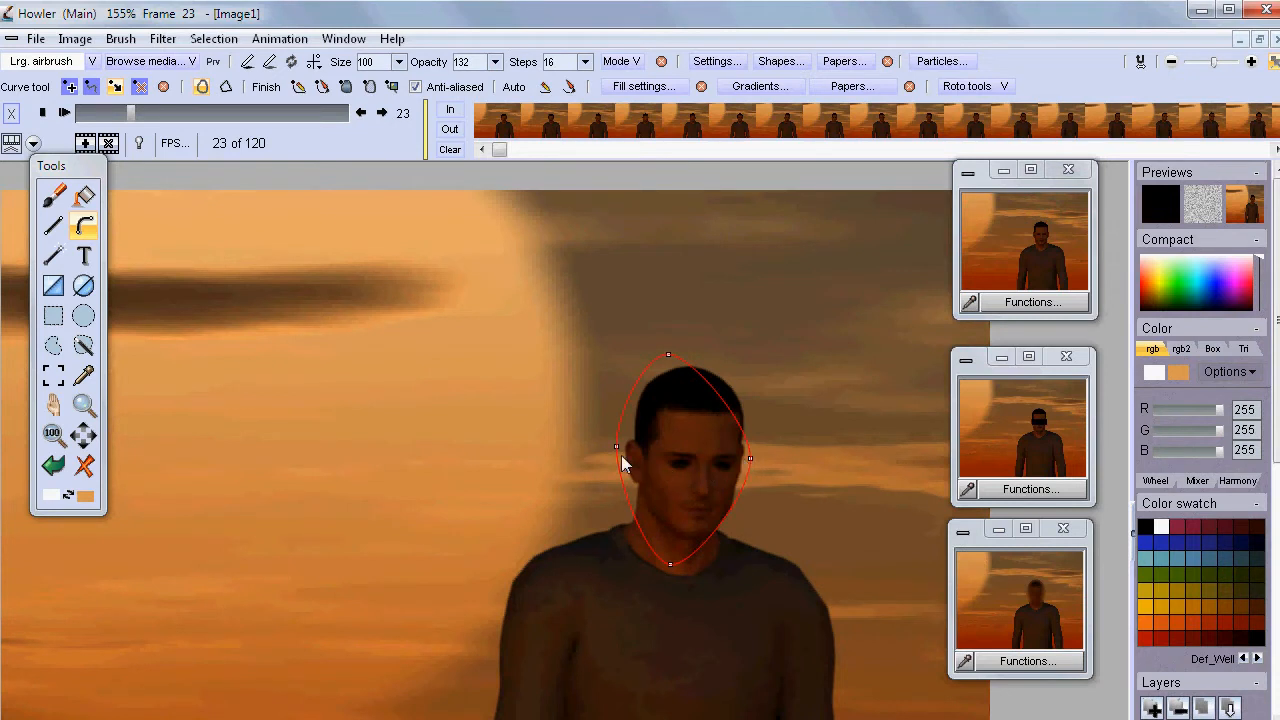
{"action": "left_click_drag", "start_coordinate": [668, 354], "coordinate": [695, 372]}
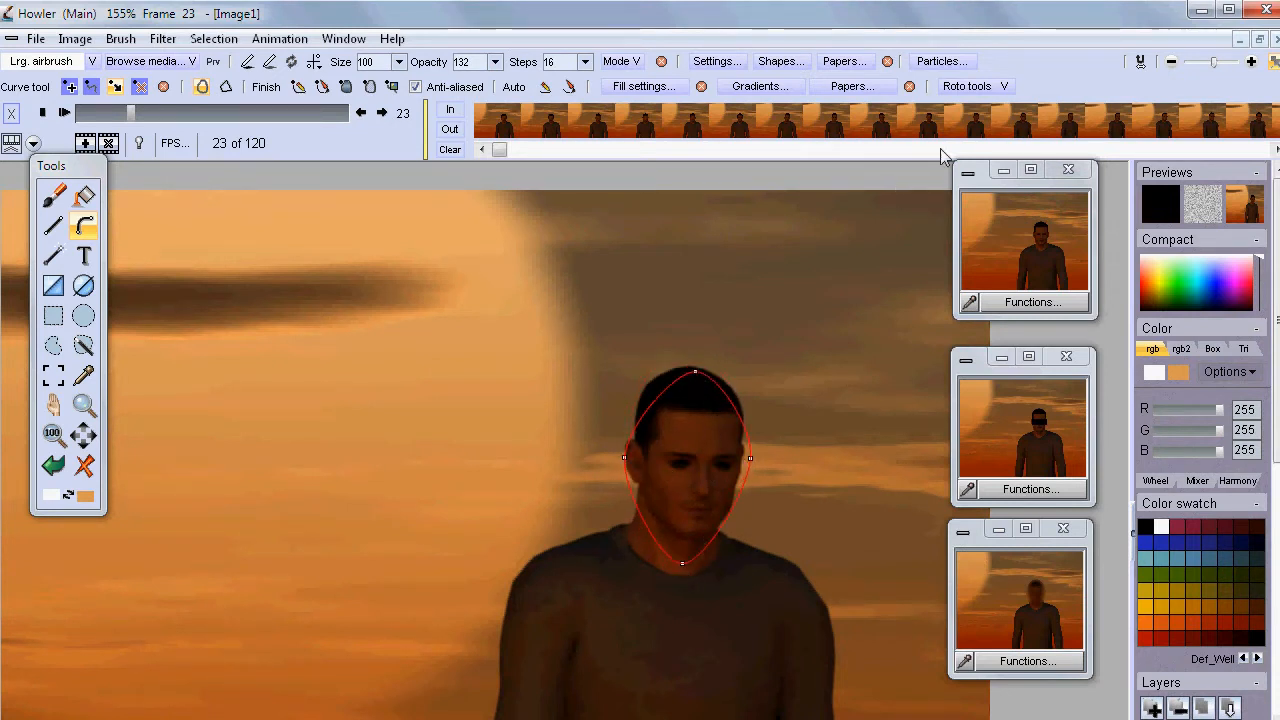
{"action": "left_click", "coordinate": [1000, 86]}
{"action": "left_click", "coordinate": [1066, 104]}
Scrub through the animation to frame 119 to check how well the curve follows the head.
{"action": "left_click_drag", "start_coordinate": [131, 112], "coordinate": [508, 298]}
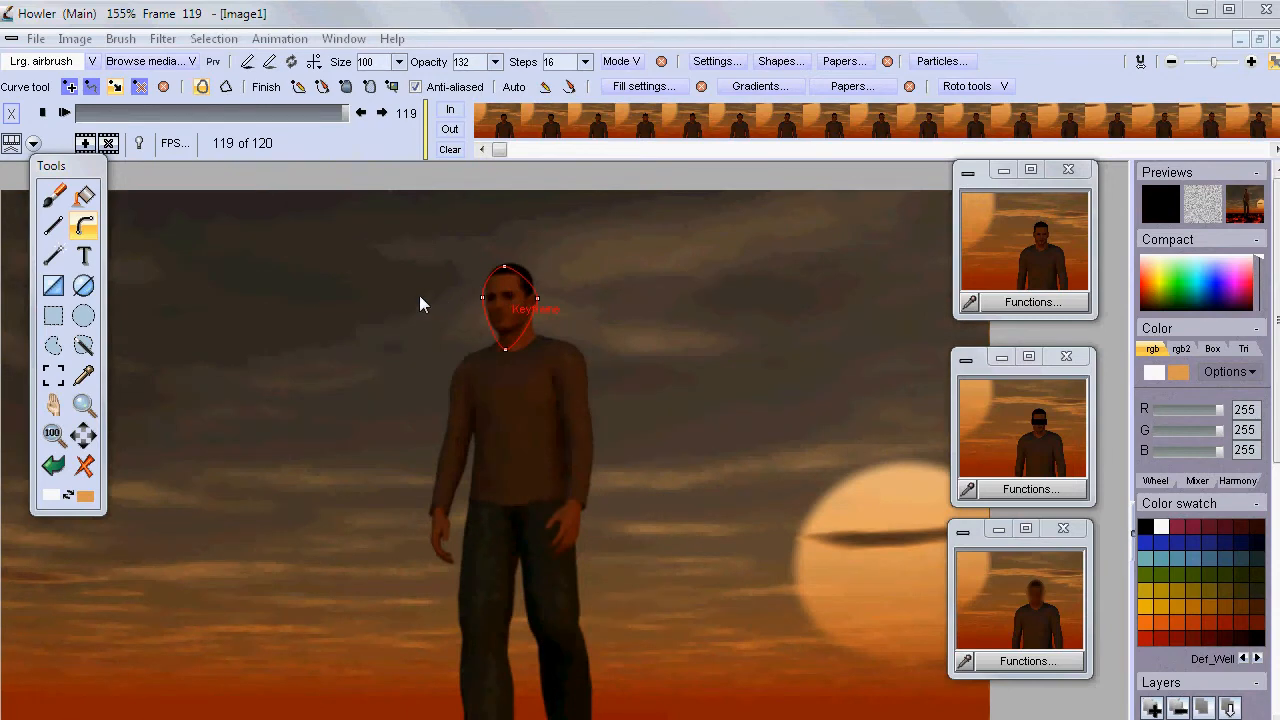
{"action": "left_click_drag", "start_coordinate": [349, 304], "coordinate": [158, 326]}
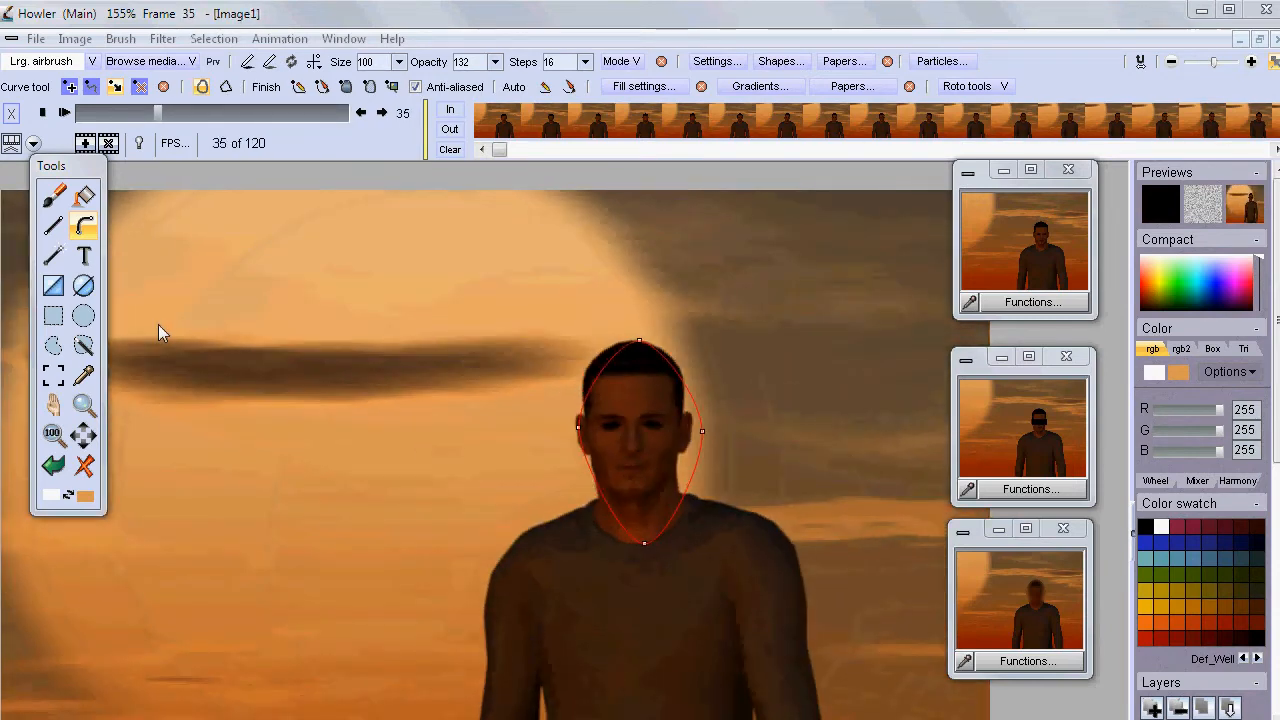
{"action": "left_click_drag", "start_coordinate": [155, 122], "coordinate": [350, 112]}
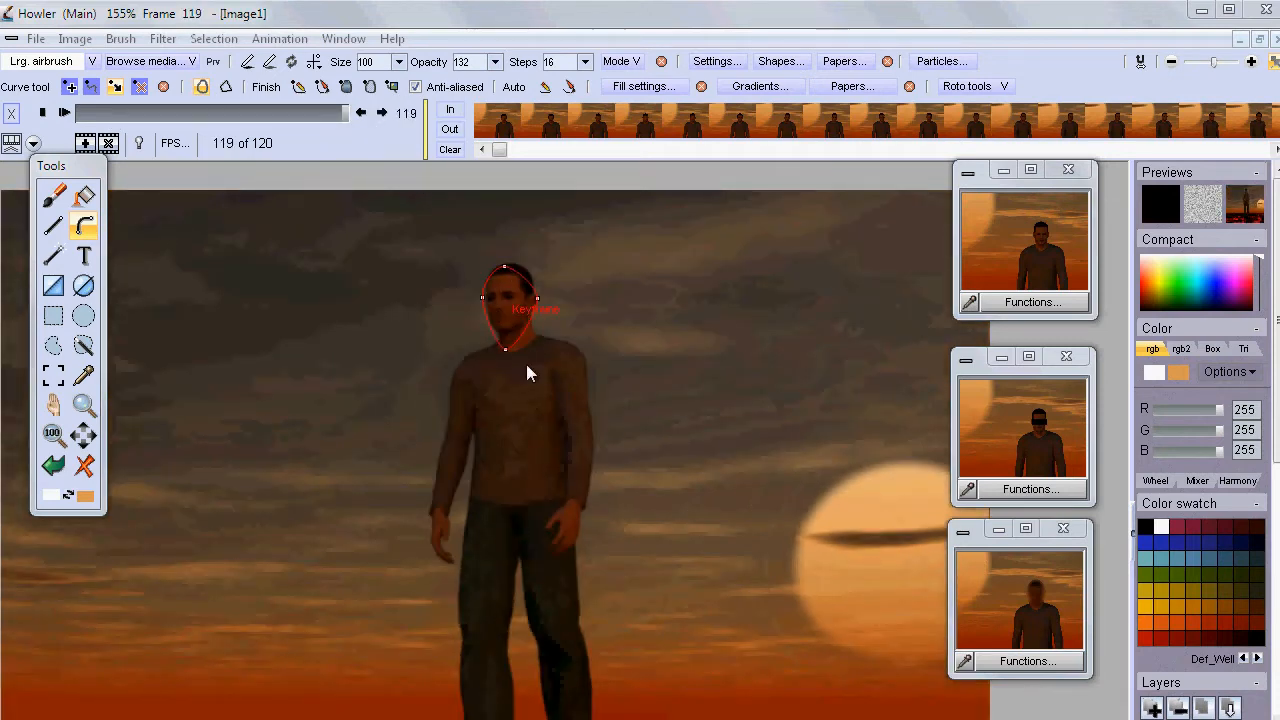
Try filling the head curve with white and converting it to a replacing selection at frame 119, undoing both.
{"action": "left_click", "coordinate": [348, 88]}
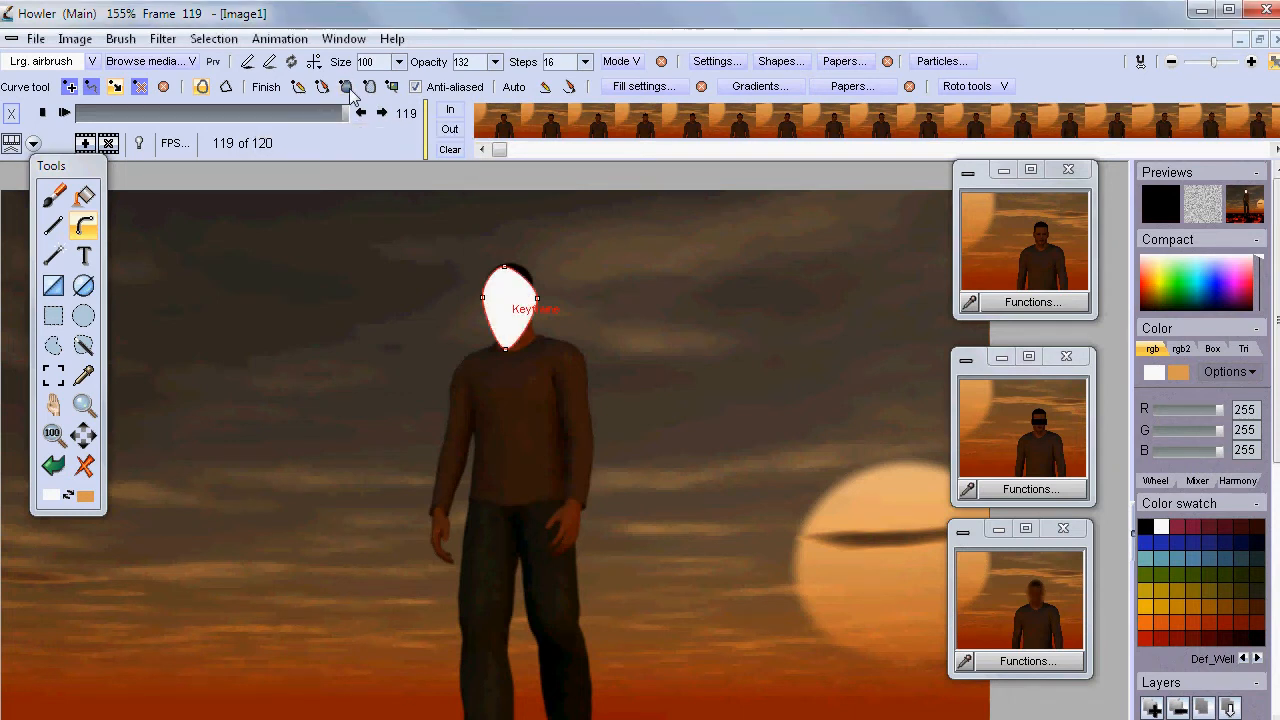
{"action": "key", "text": "ctrl+z"}
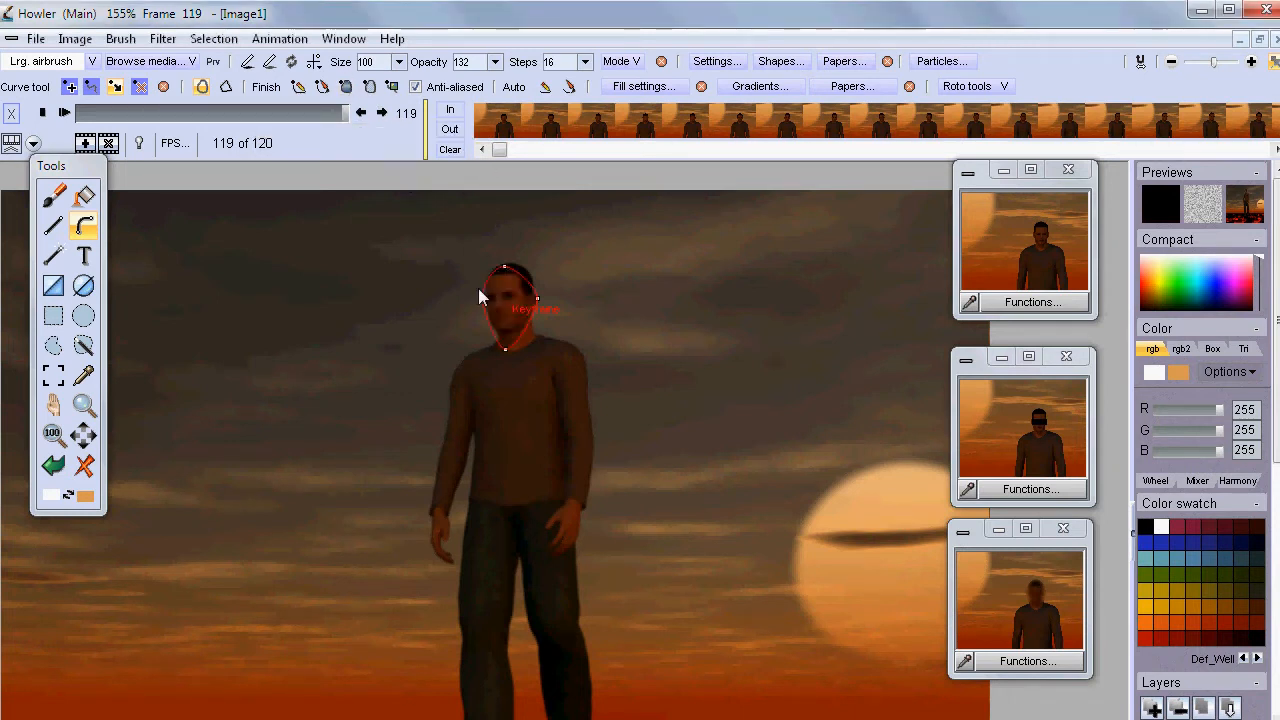
{"action": "left_click", "coordinate": [372, 88]}
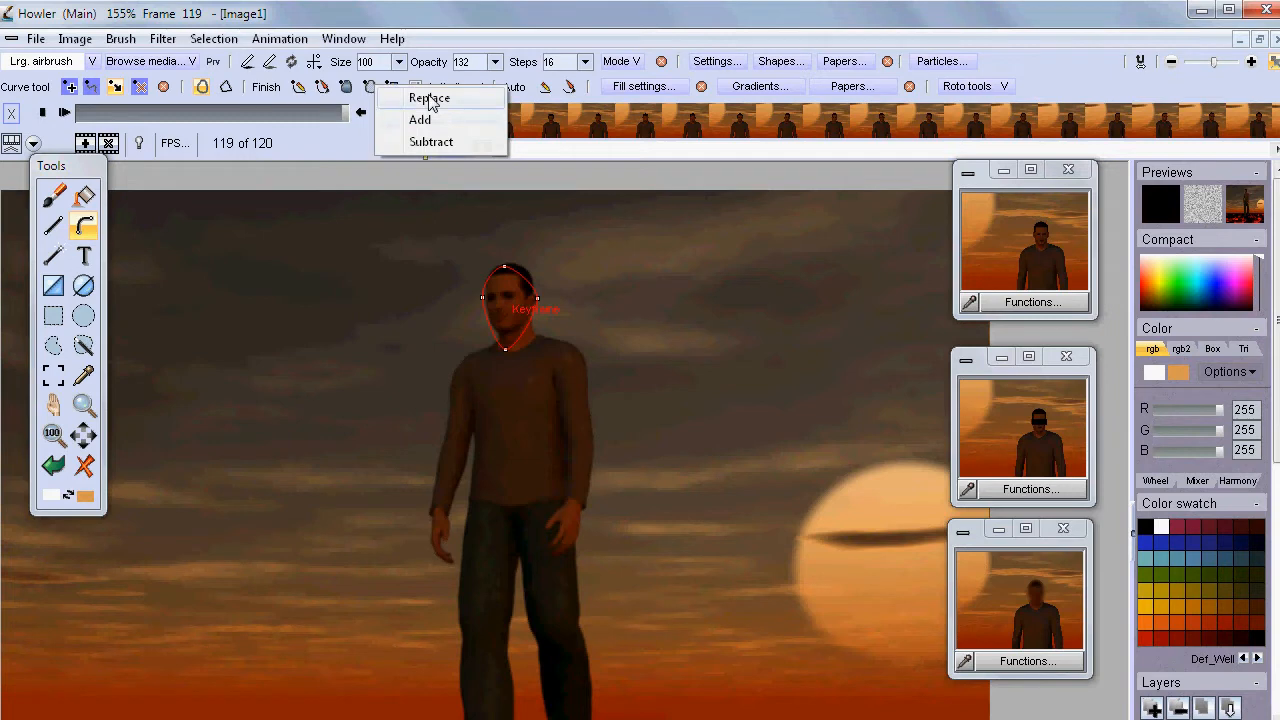
{"action": "left_click", "coordinate": [424, 97]}
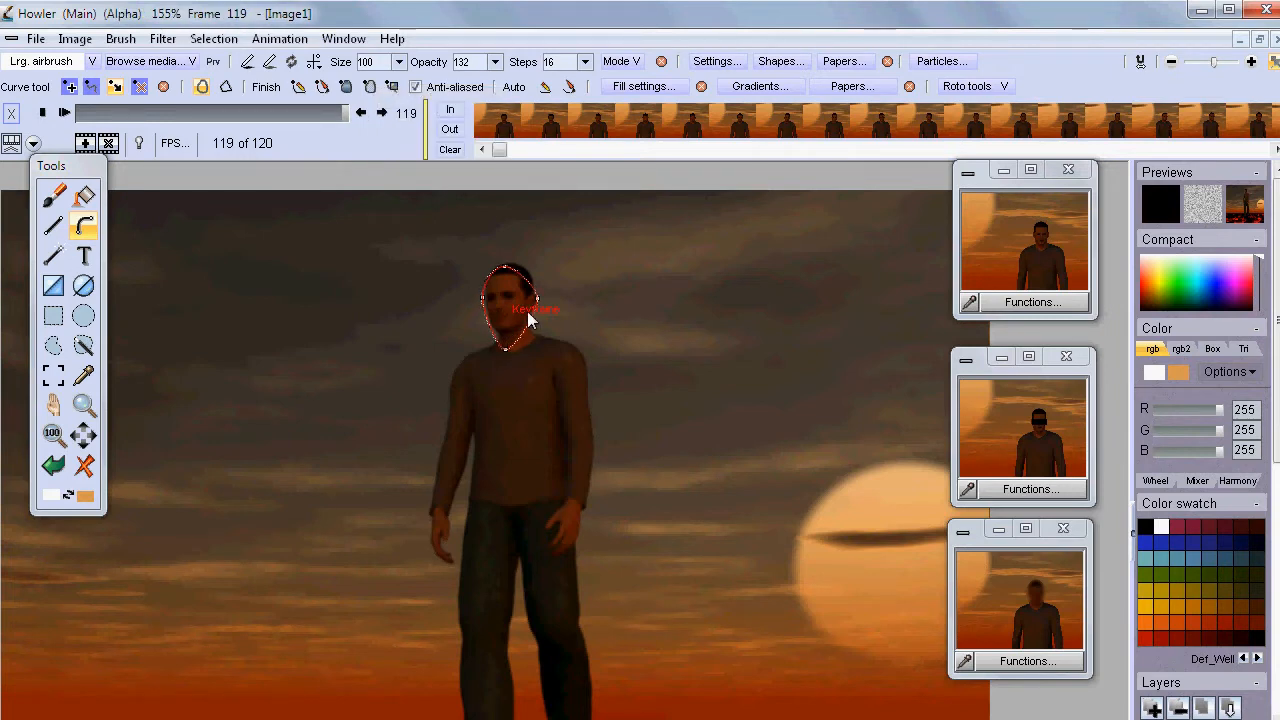
{"action": "left_click_drag", "start_coordinate": [125, 115], "coordinate": [360, 110]}
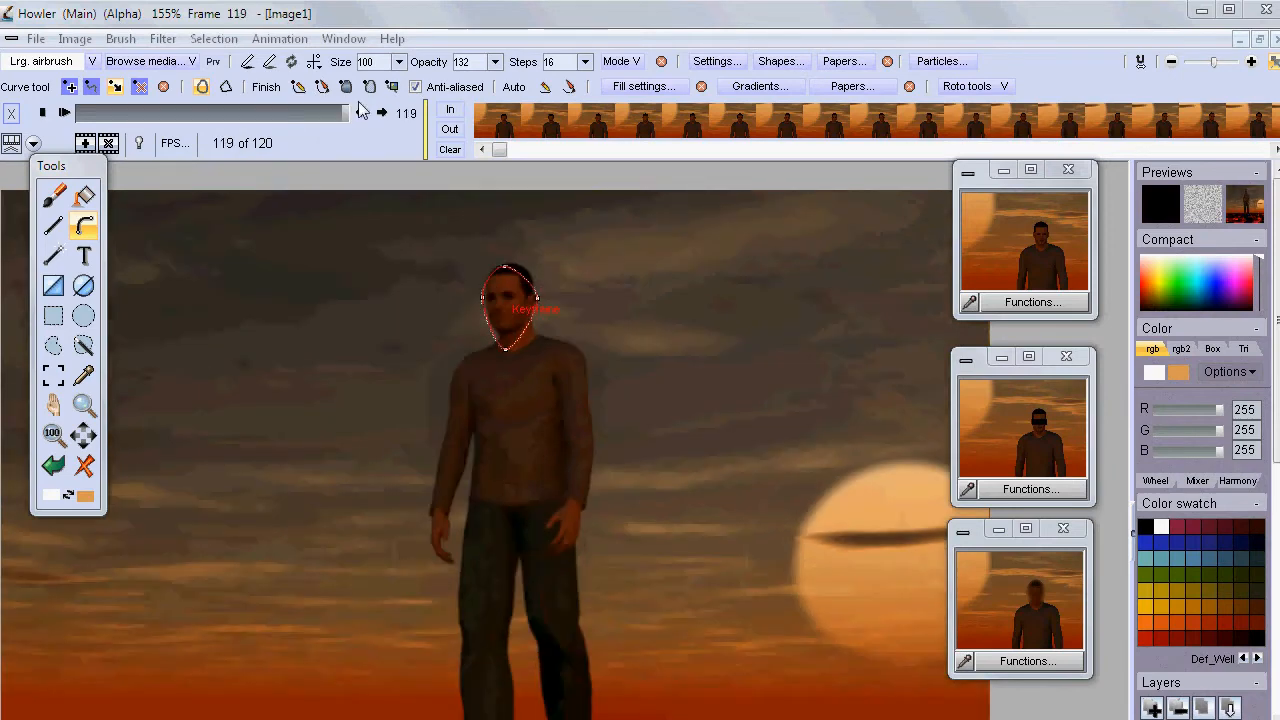
{"action": "key", "text": "ctrl+d"}
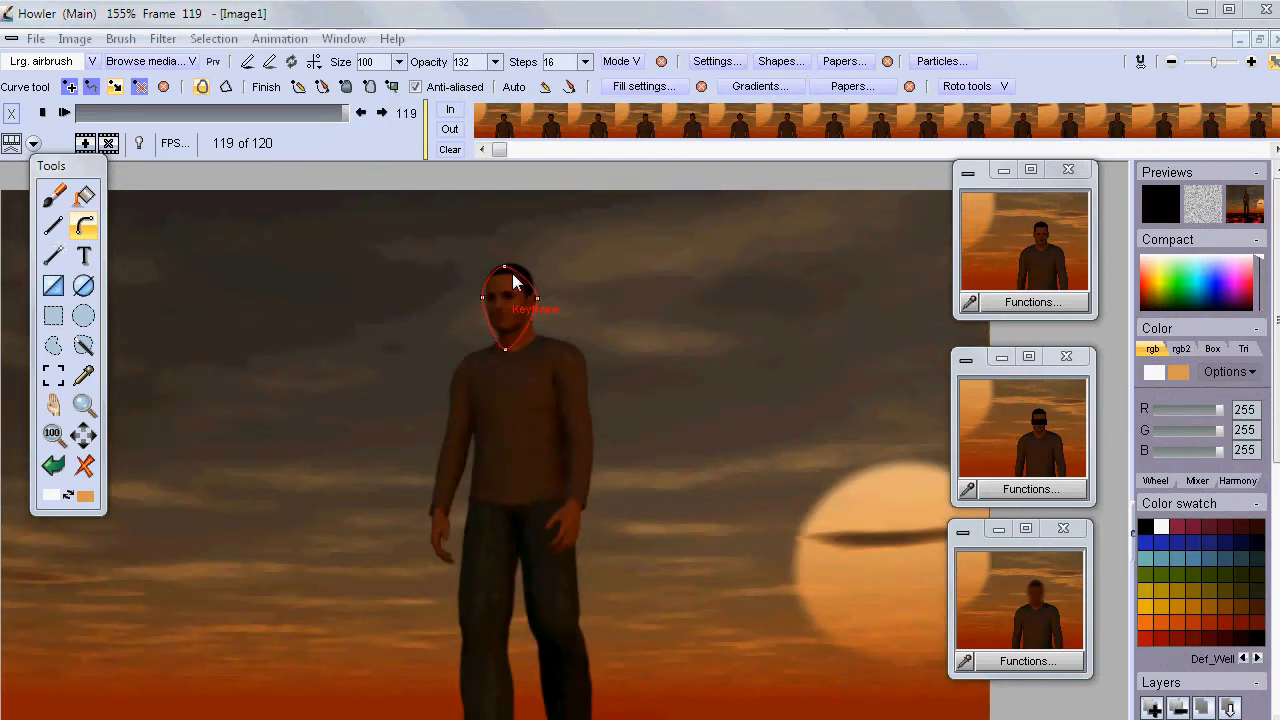
Return to frame 0 and enable using the rotoscope curve as the alpha.
{"action": "mouse_move", "coordinate": [87, 117]}
{"action": "left_mouse_down"}
{"action": "mouse_move", "coordinate": [146, 109]}
{"action": "mouse_move", "coordinate": [76, 112]}
{"action": "left_mouse_up"}
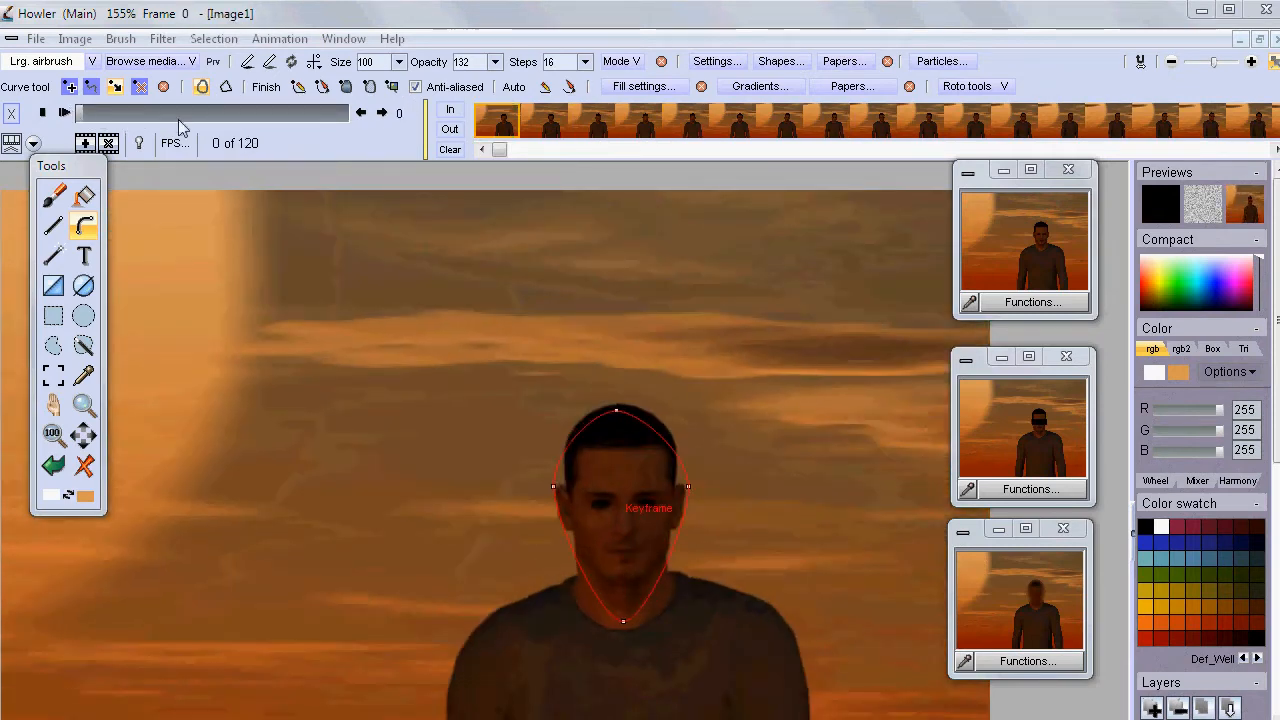
{"action": "left_click", "coordinate": [1002, 87]}
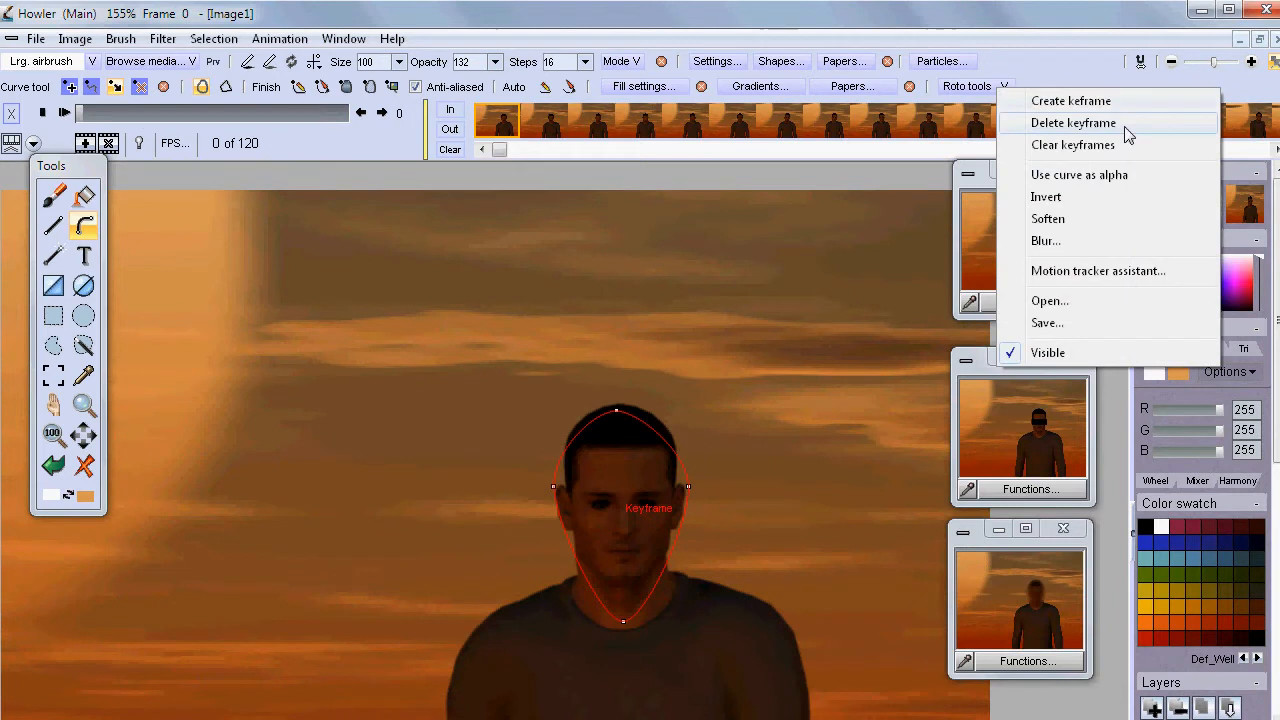
{"action": "left_click", "coordinate": [1078, 175]}
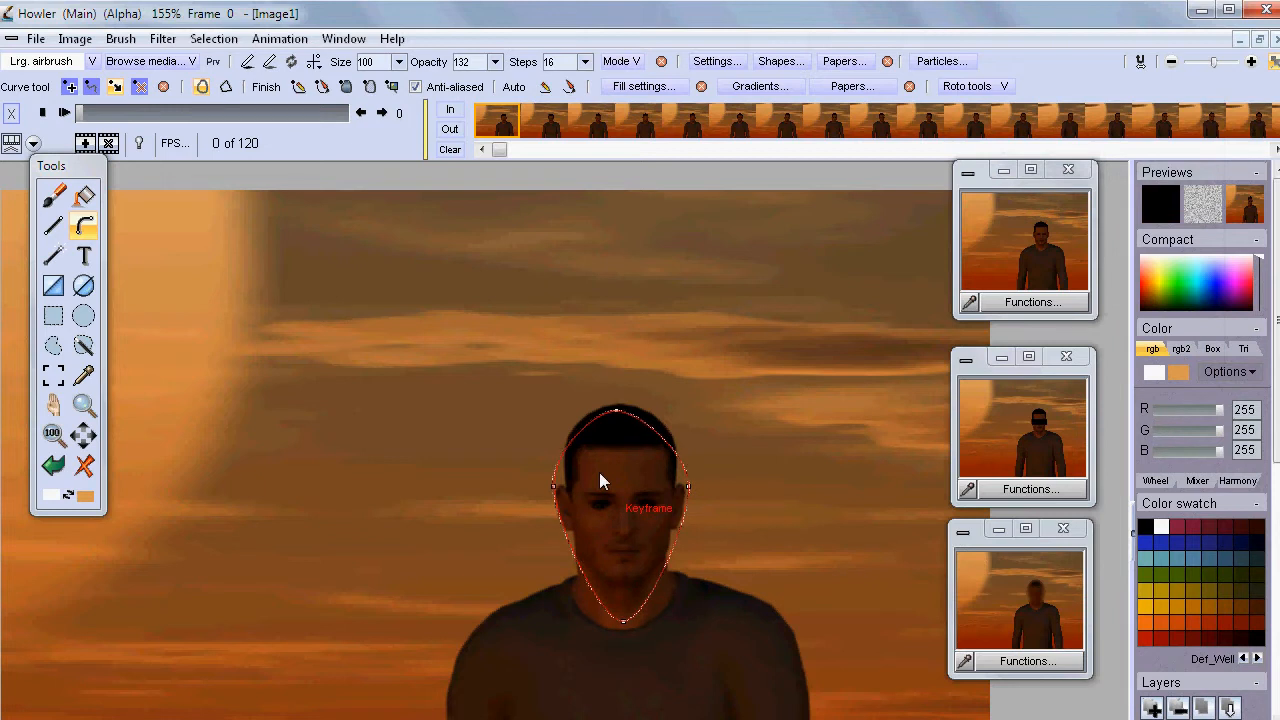
Store the alpha and enlarge its buffer view to examine the head mask, then close it.
{"action": "left_click", "coordinate": [214, 39]}
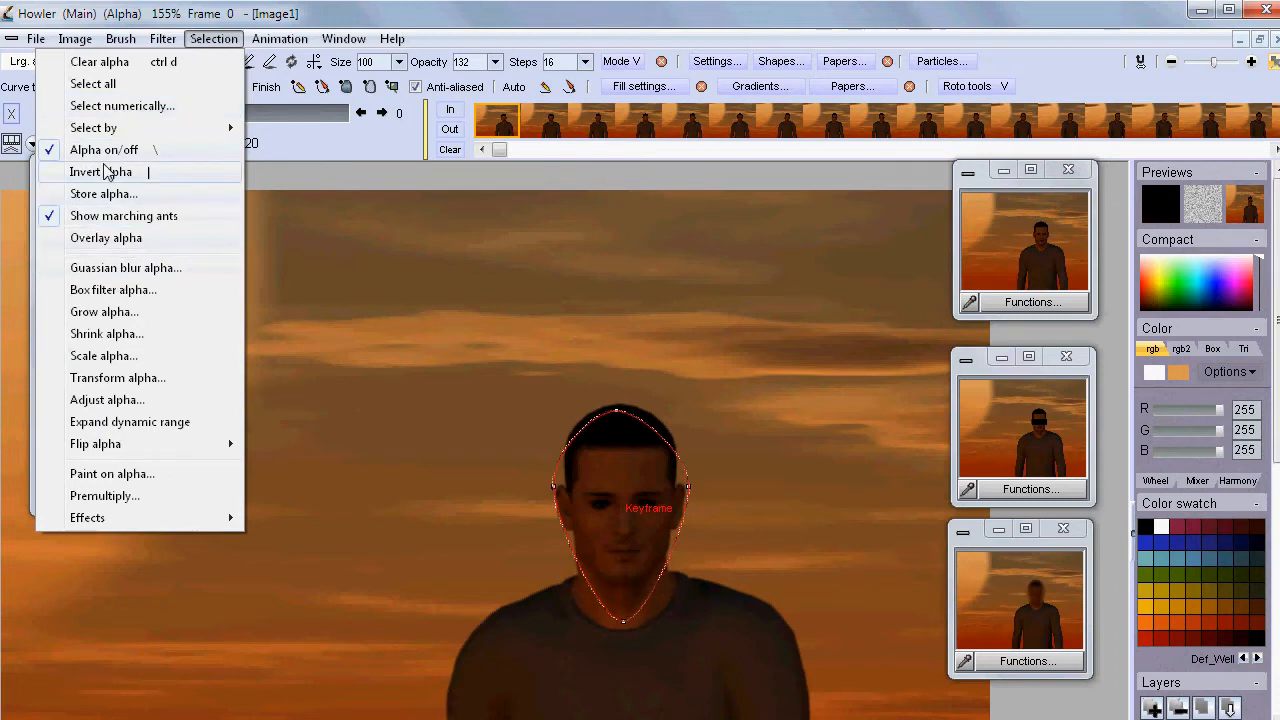
{"action": "left_click", "coordinate": [108, 195]}
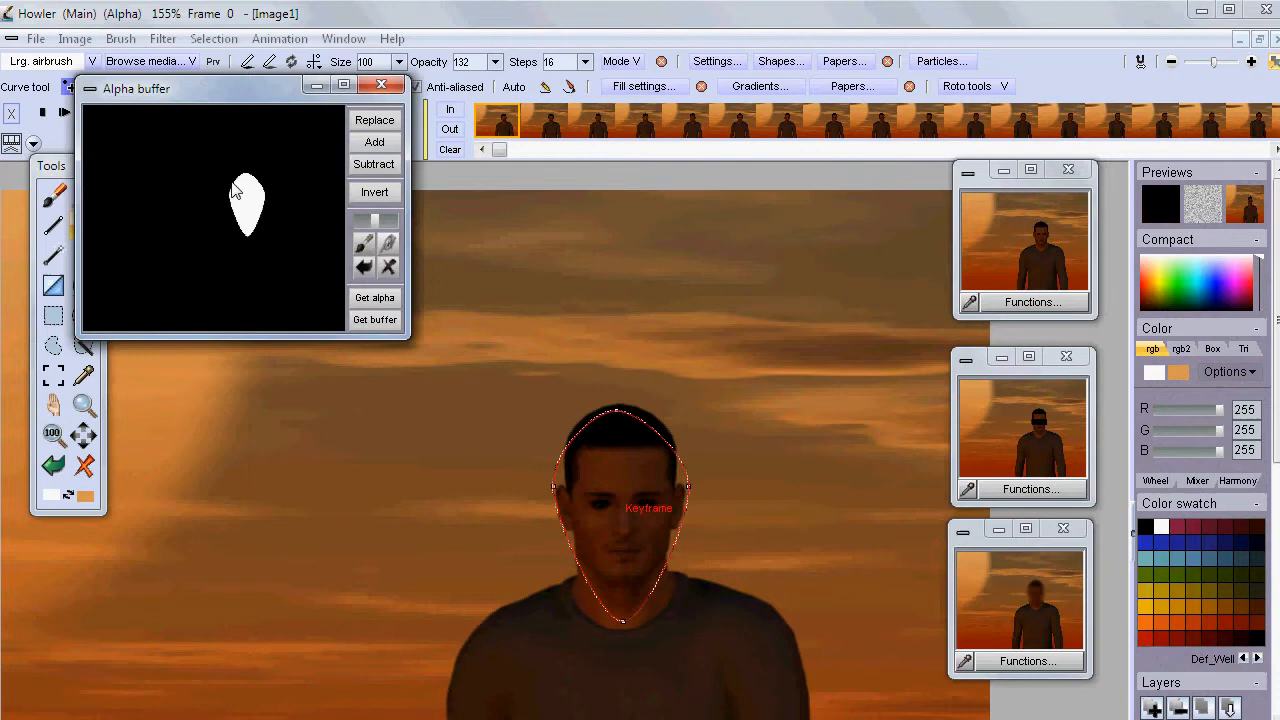
{"action": "left_click_drag", "start_coordinate": [212, 97], "coordinate": [187, 35]}
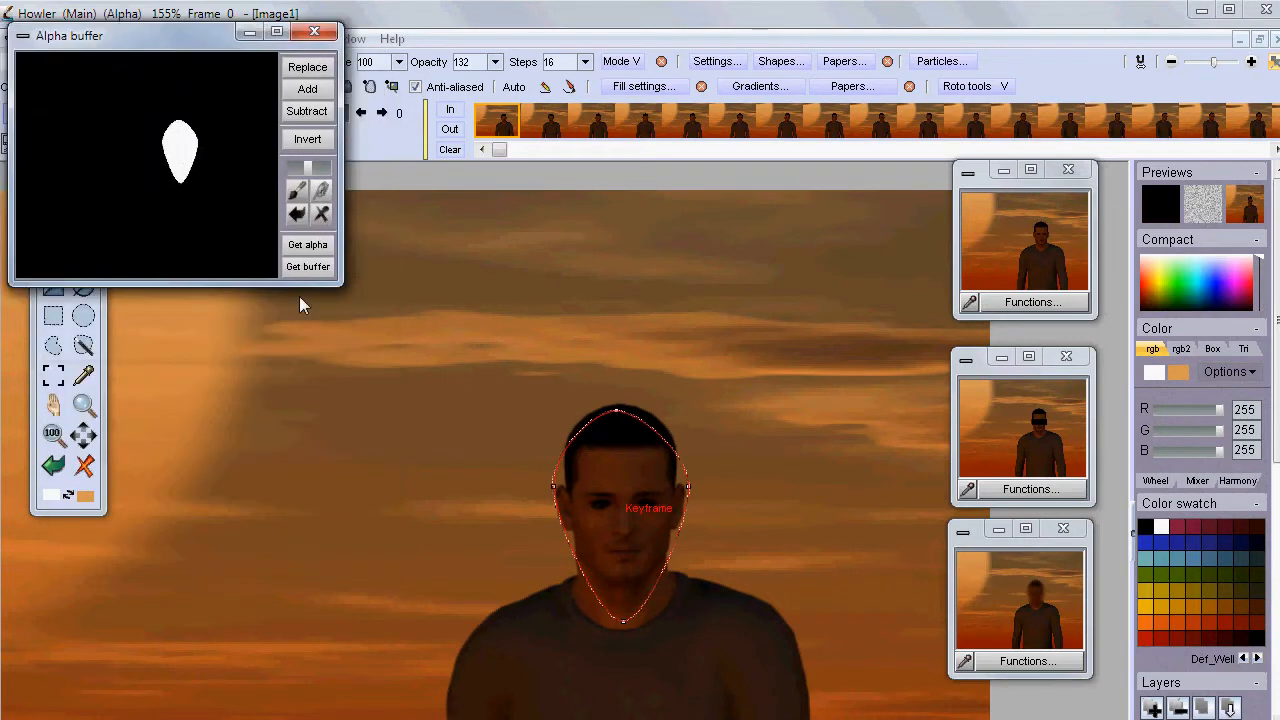
{"action": "left_click_drag", "start_coordinate": [332, 287], "coordinate": [755, 578]}
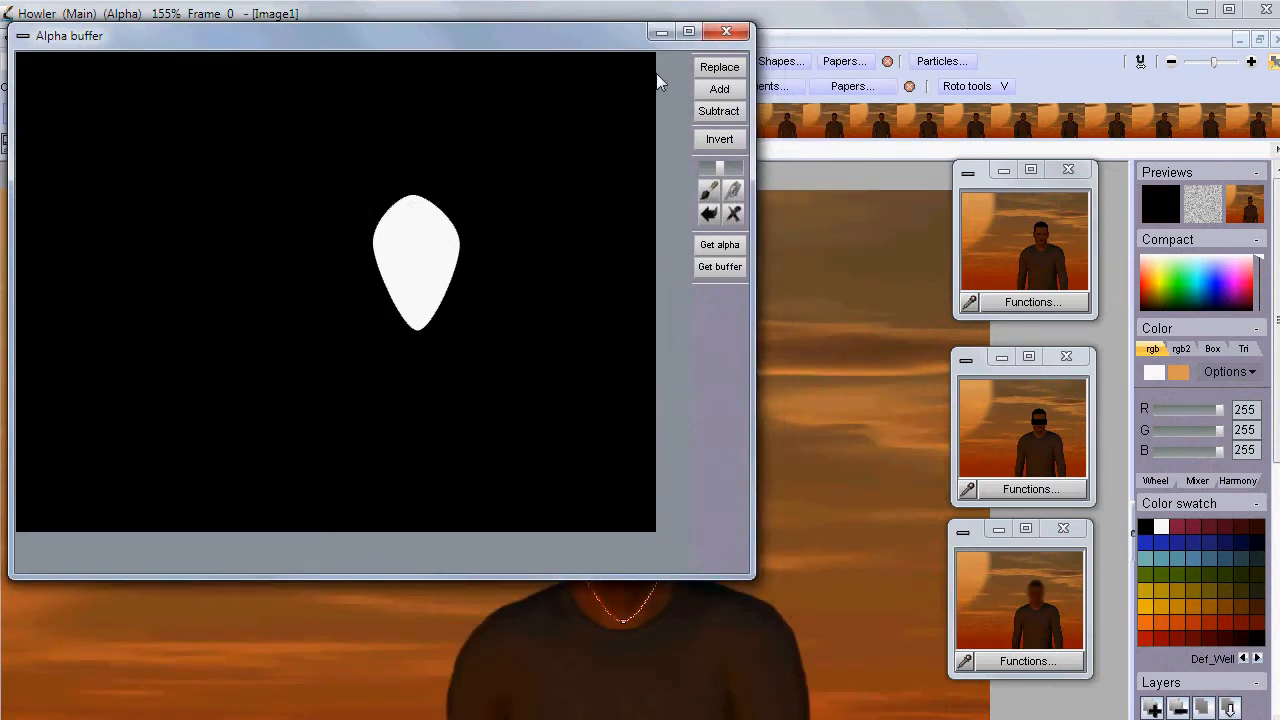
{"action": "left_click_drag", "start_coordinate": [620, 38], "coordinate": [647, 173]}
{"action": "left_click", "coordinate": [758, 170]}
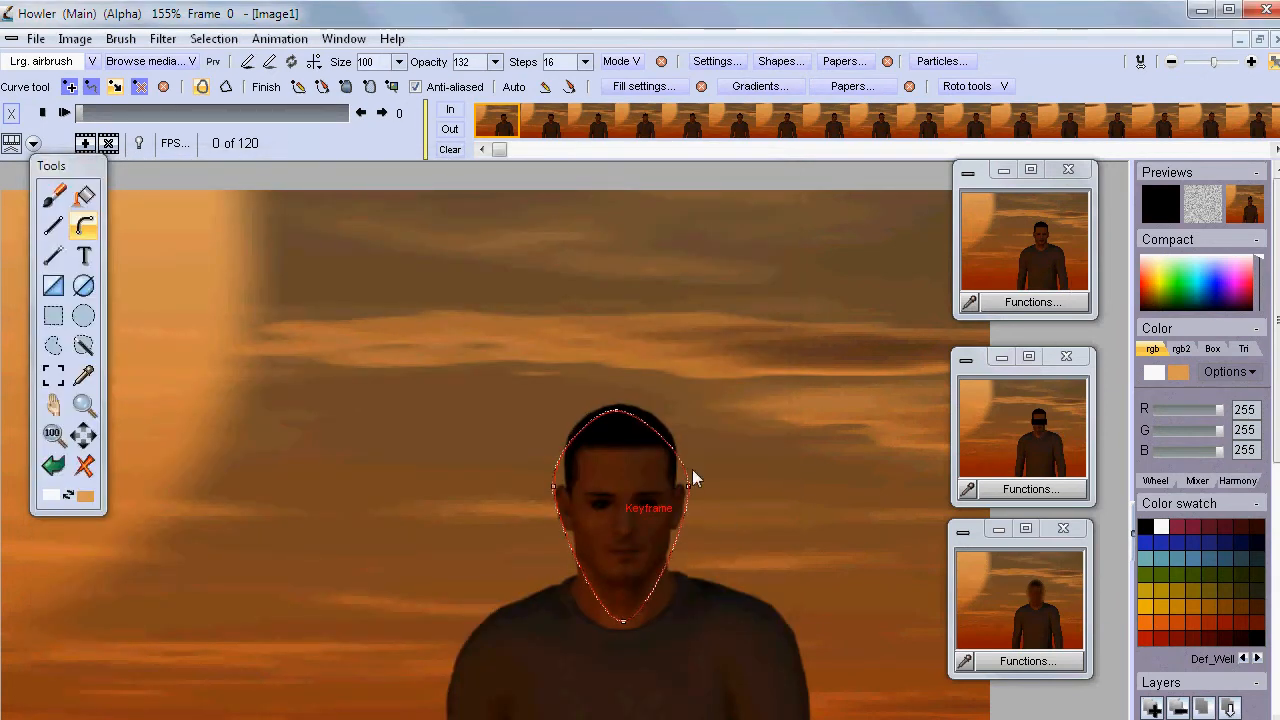
Blur the rotoscope alpha by an amount of 32.
{"action": "left_click", "coordinate": [970, 86]}
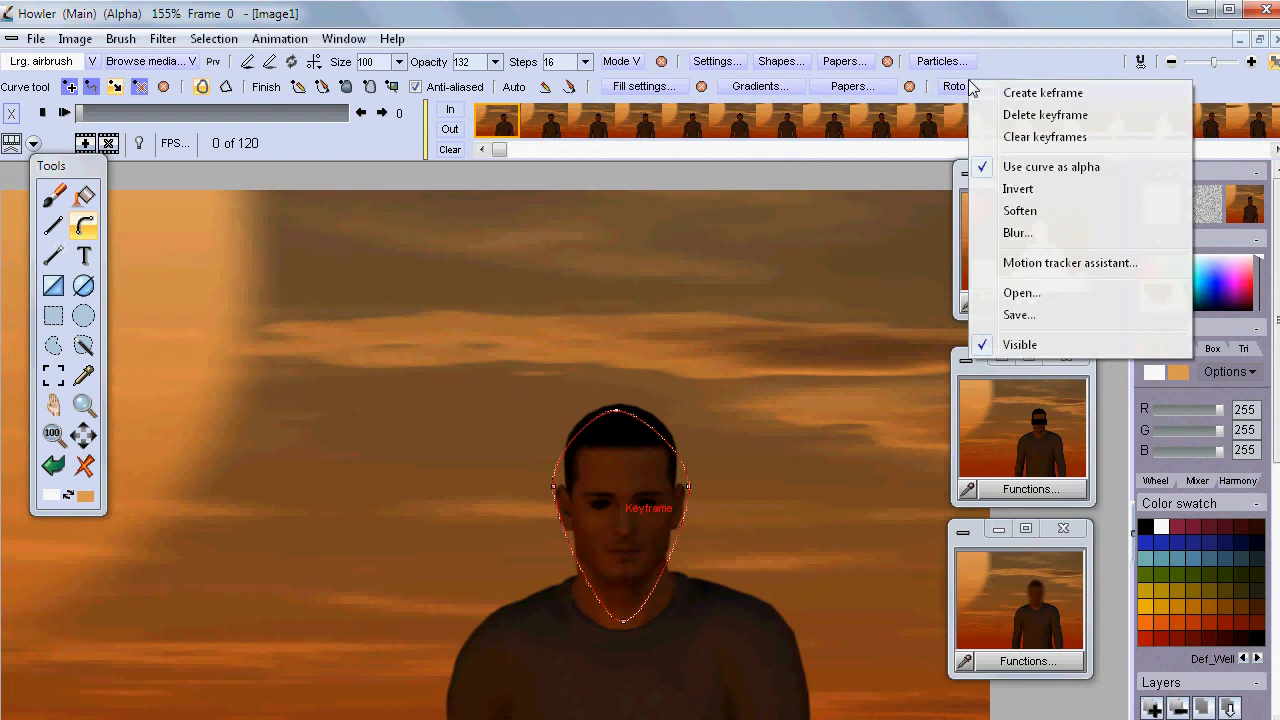
{"action": "left_click", "coordinate": [1015, 233]}
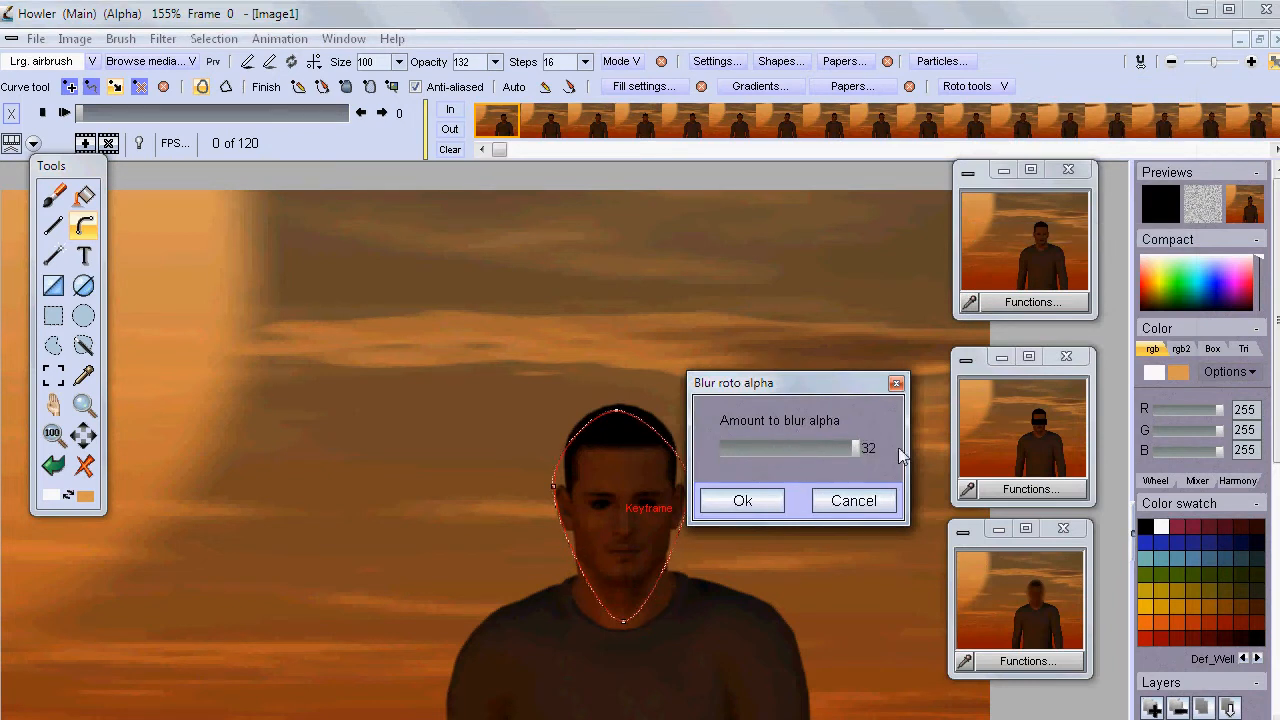
{"action": "left_click", "coordinate": [740, 500]}
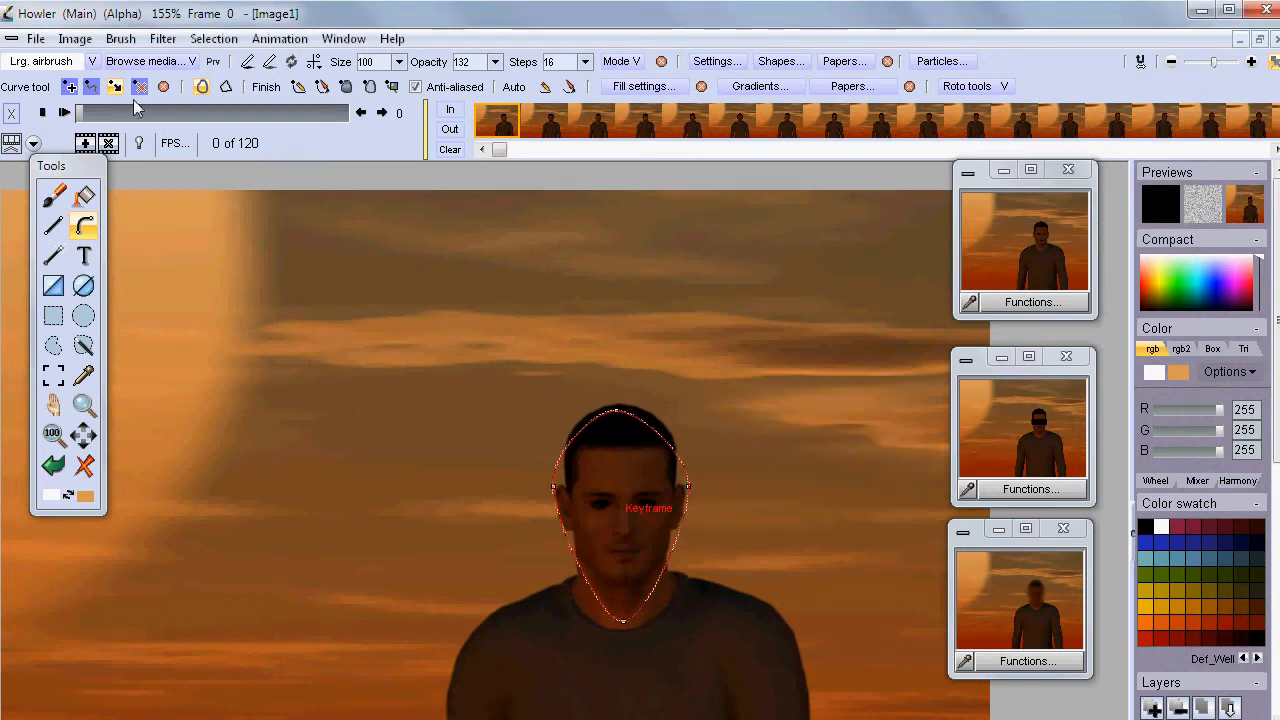
Store the blurred alpha and examine the mask's softened edge in an enlarged buffer view.
{"action": "left_click", "coordinate": [214, 38]}
{"action": "left_click", "coordinate": [125, 193]}
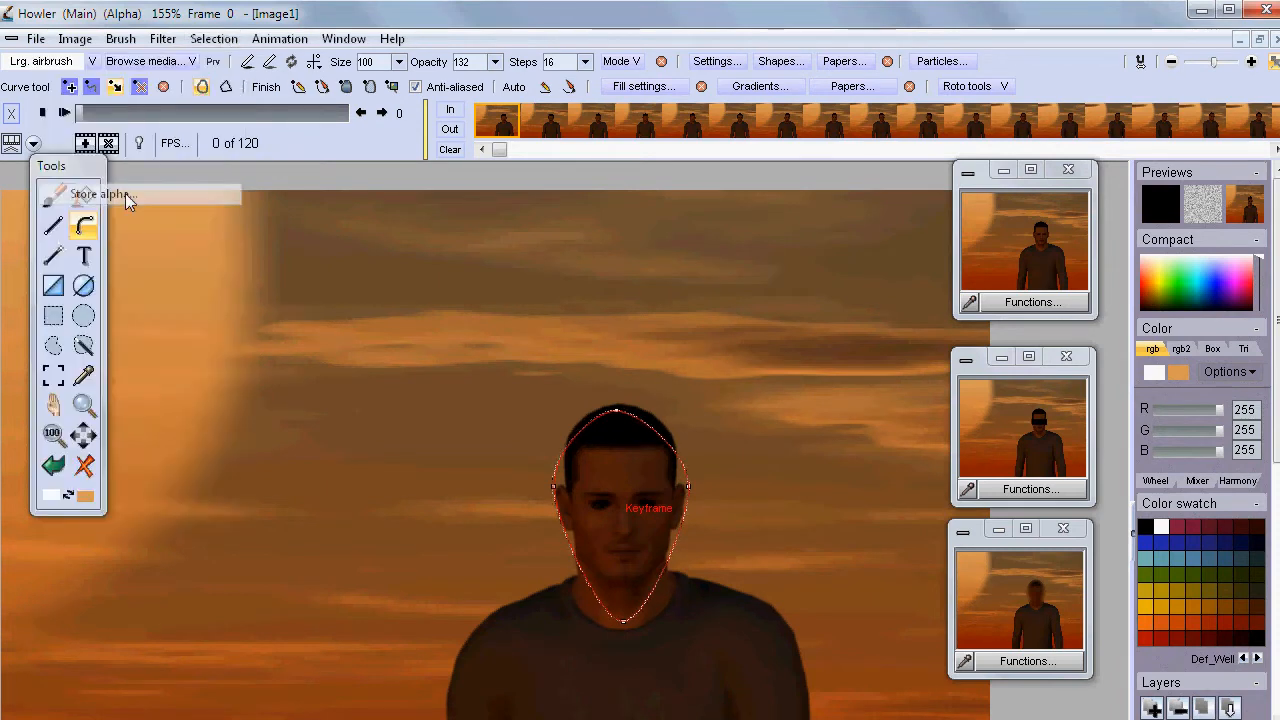
{"action": "left_click_drag", "start_coordinate": [430, 361], "coordinate": [829, 706]}
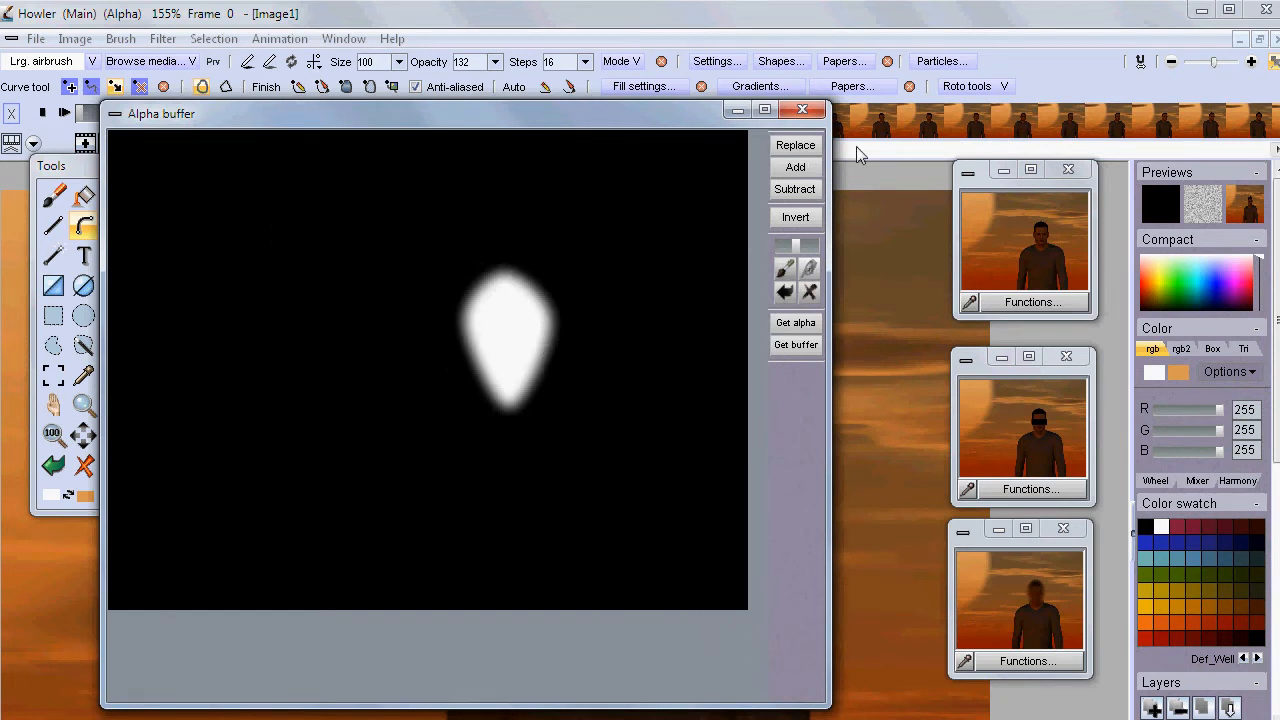
{"action": "left_click", "coordinate": [806, 110]}
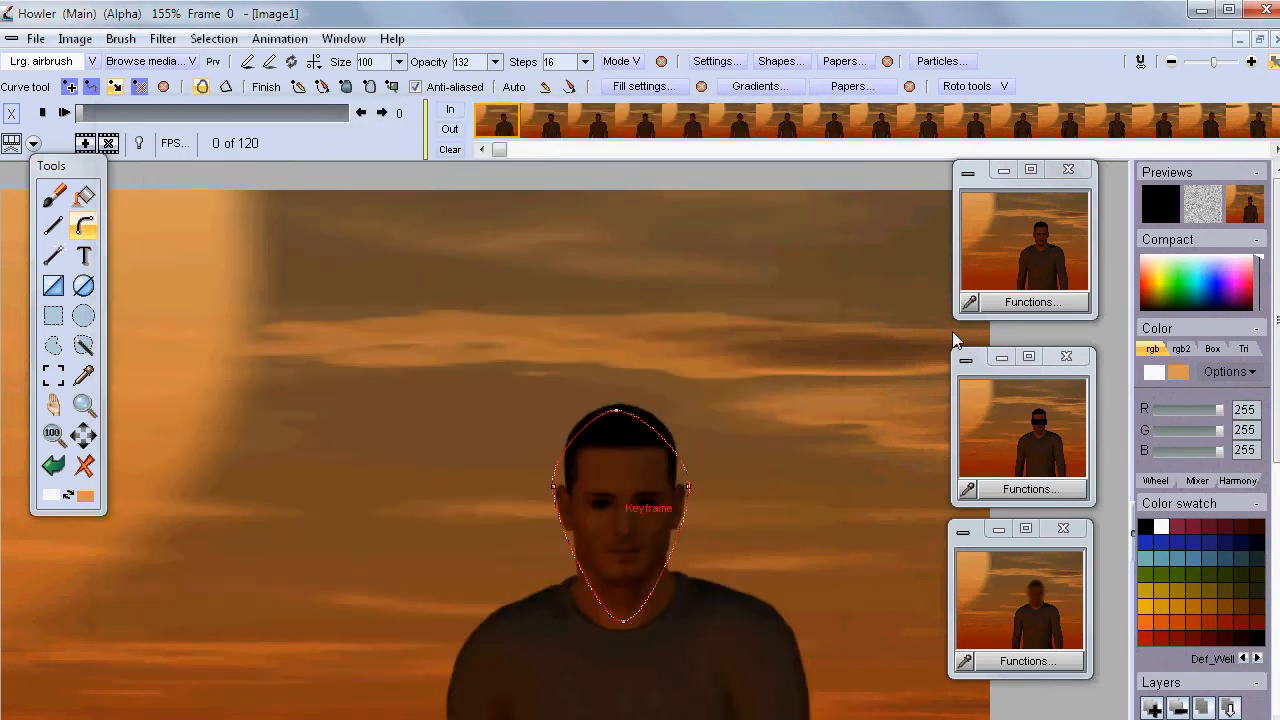
{"action": "left_click", "coordinate": [978, 87]}
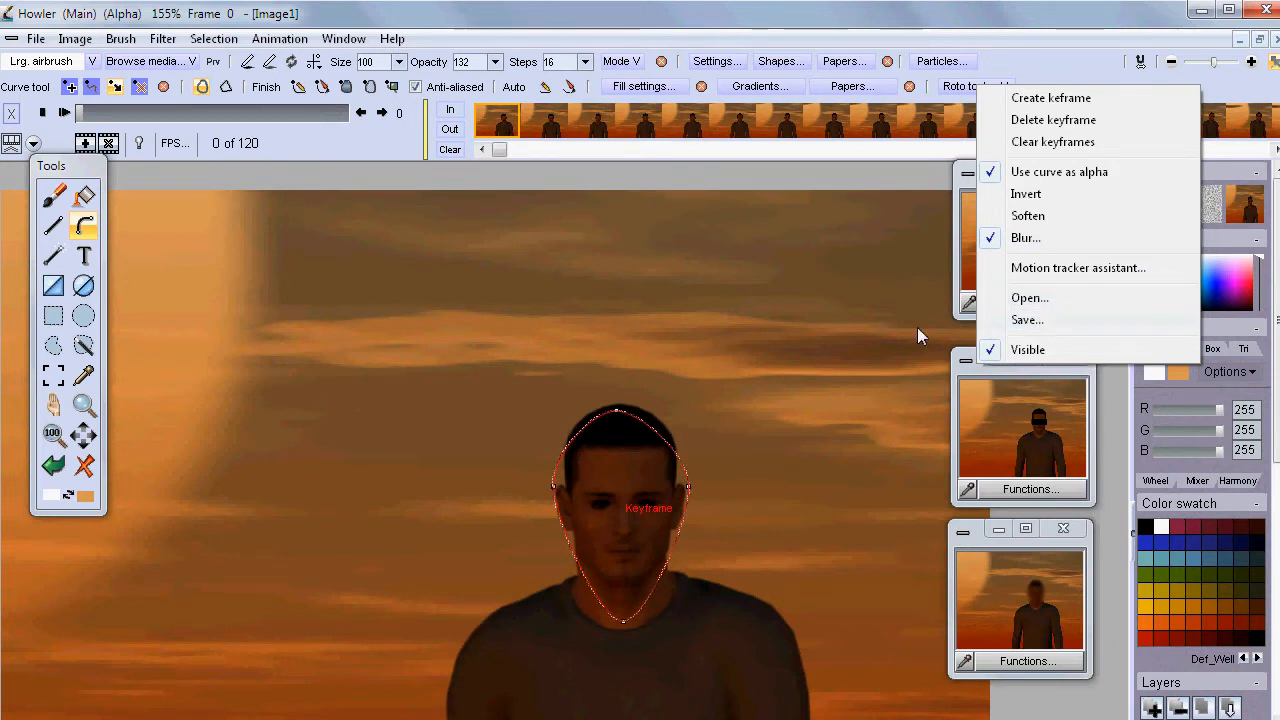
{"action": "left_click", "coordinate": [490, 15]}
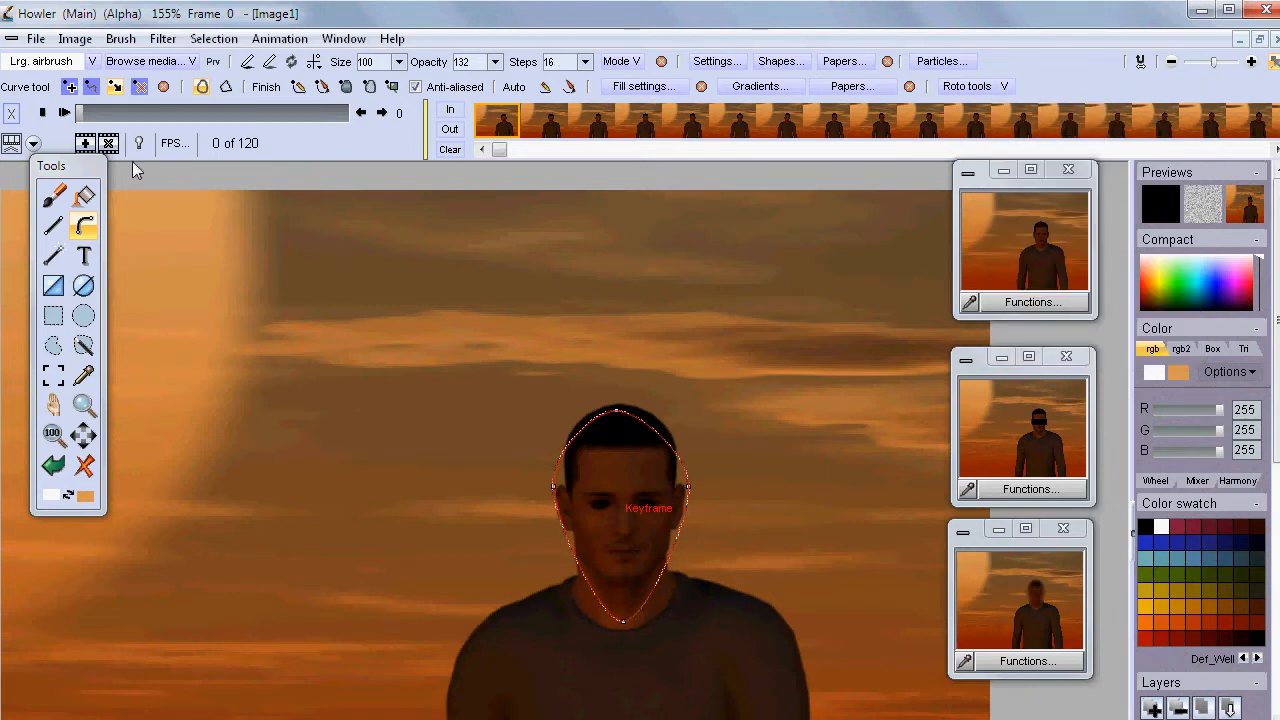
Fill the blurred head selection with white on every frame, starting from frame 119, and return to frame 0 to check it.
{"action": "left_click_drag", "start_coordinate": [60, 166], "coordinate": [64, 293]}
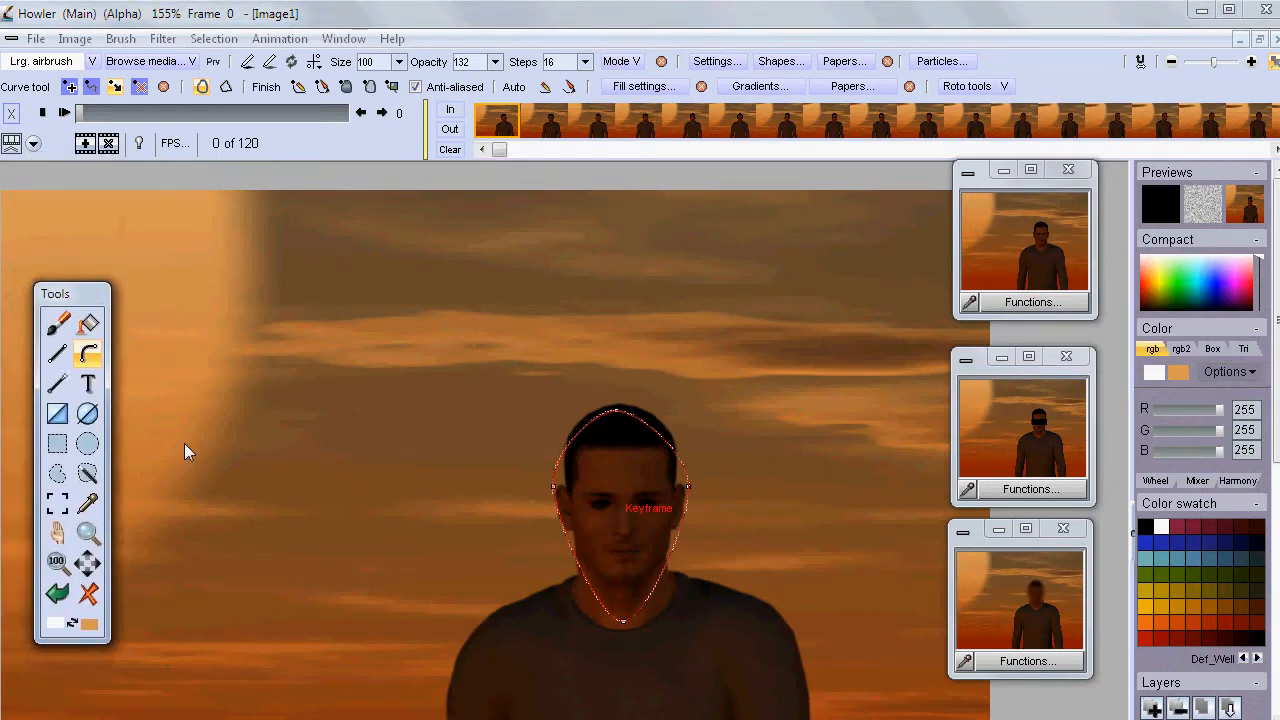
{"action": "left_click_drag", "start_coordinate": [104, 119], "coordinate": [371, 132]}
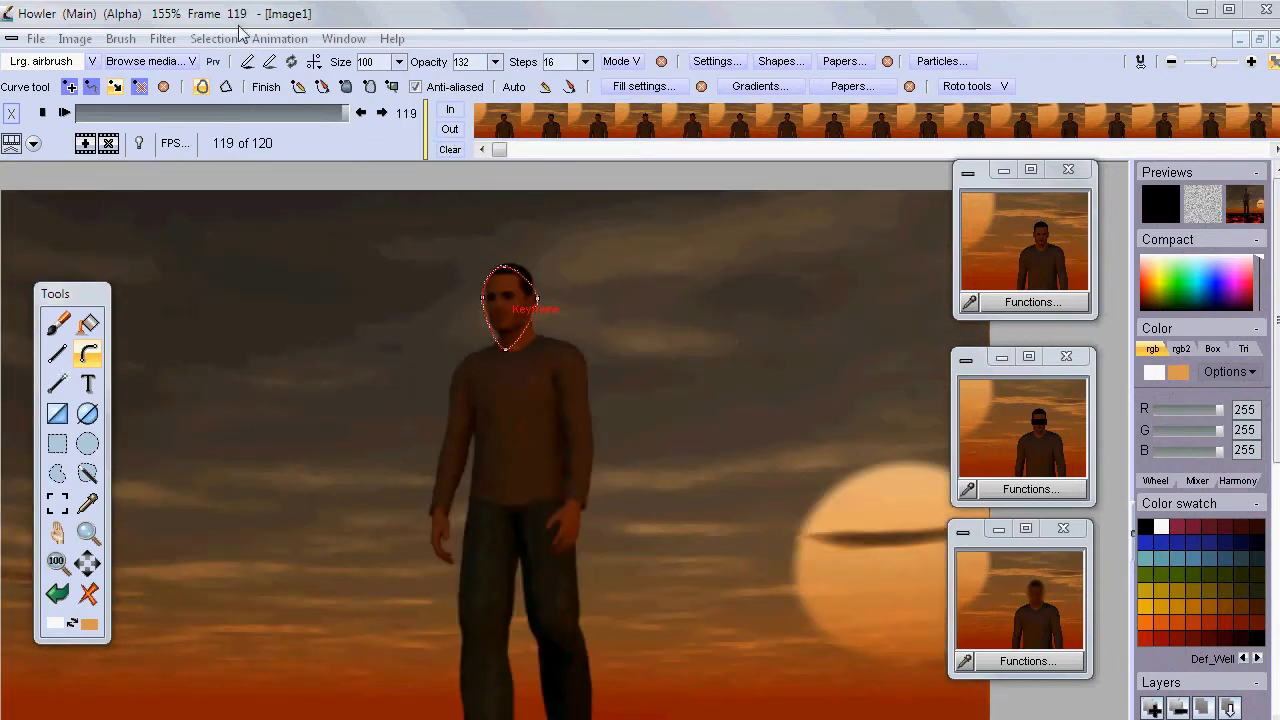
{"action": "left_click", "coordinate": [162, 40]}
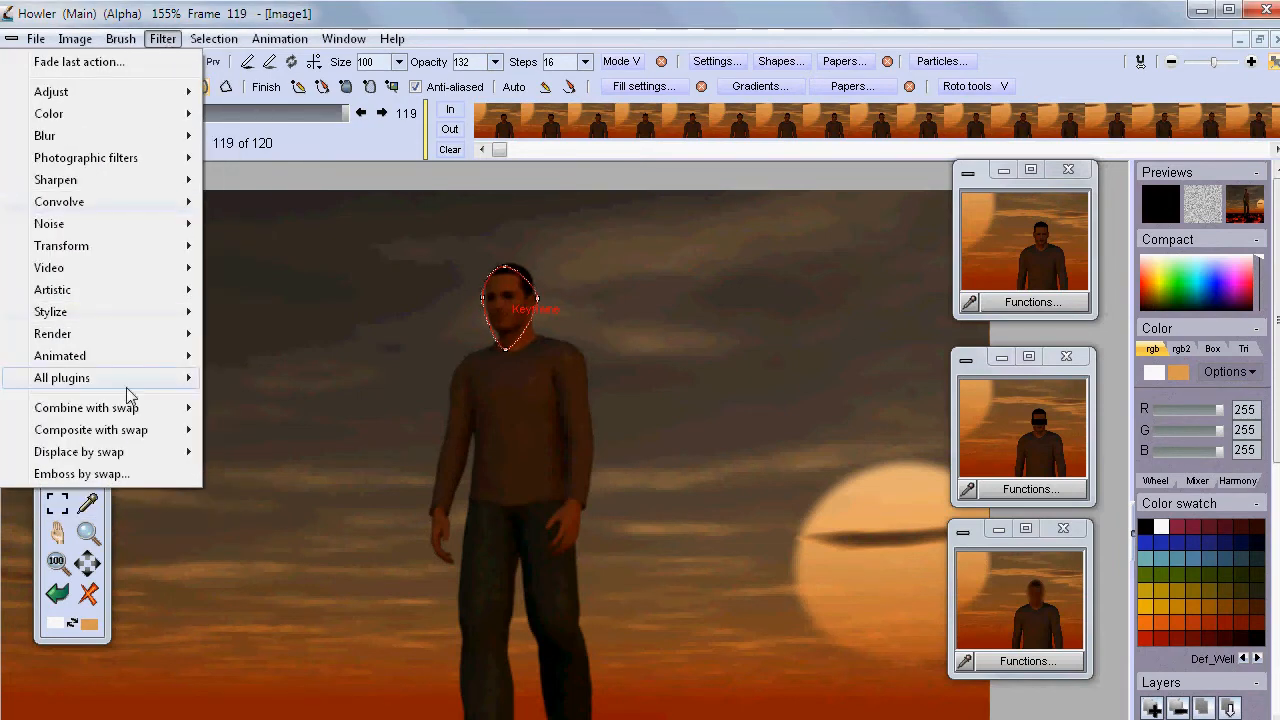
{"action": "mouse_move", "coordinate": [76, 366]}
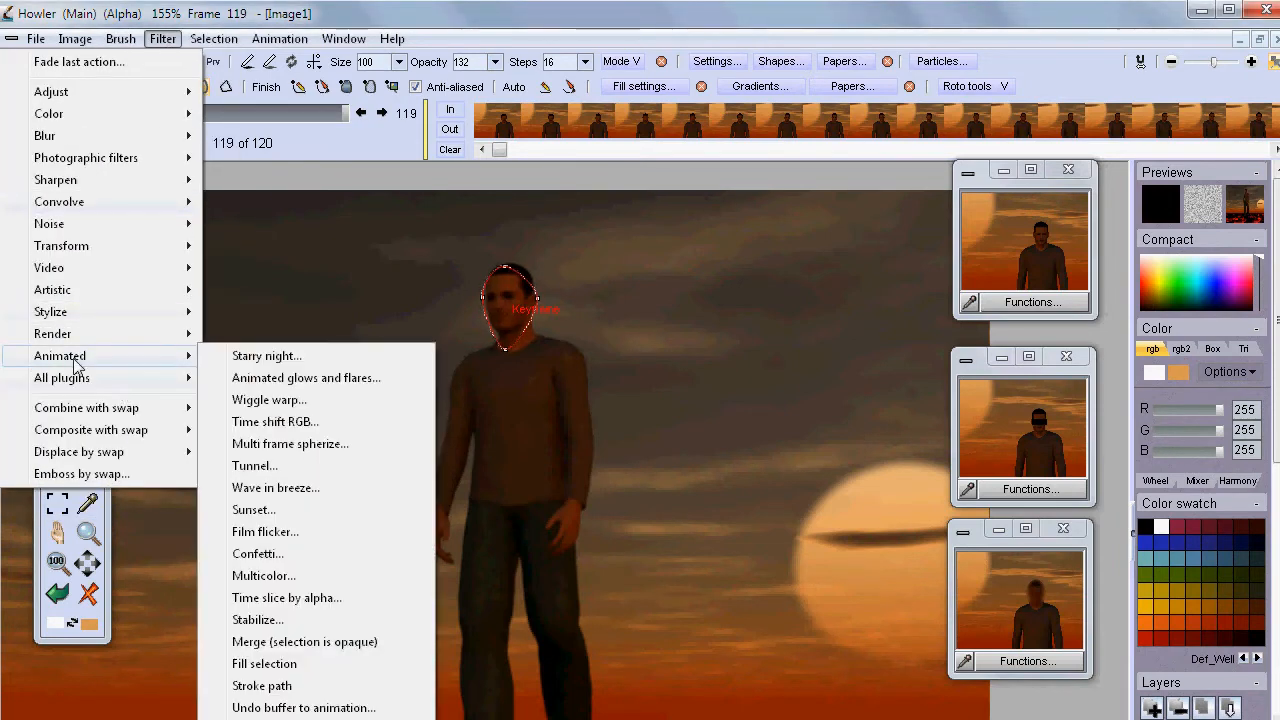
{"action": "left_click", "coordinate": [283, 666]}
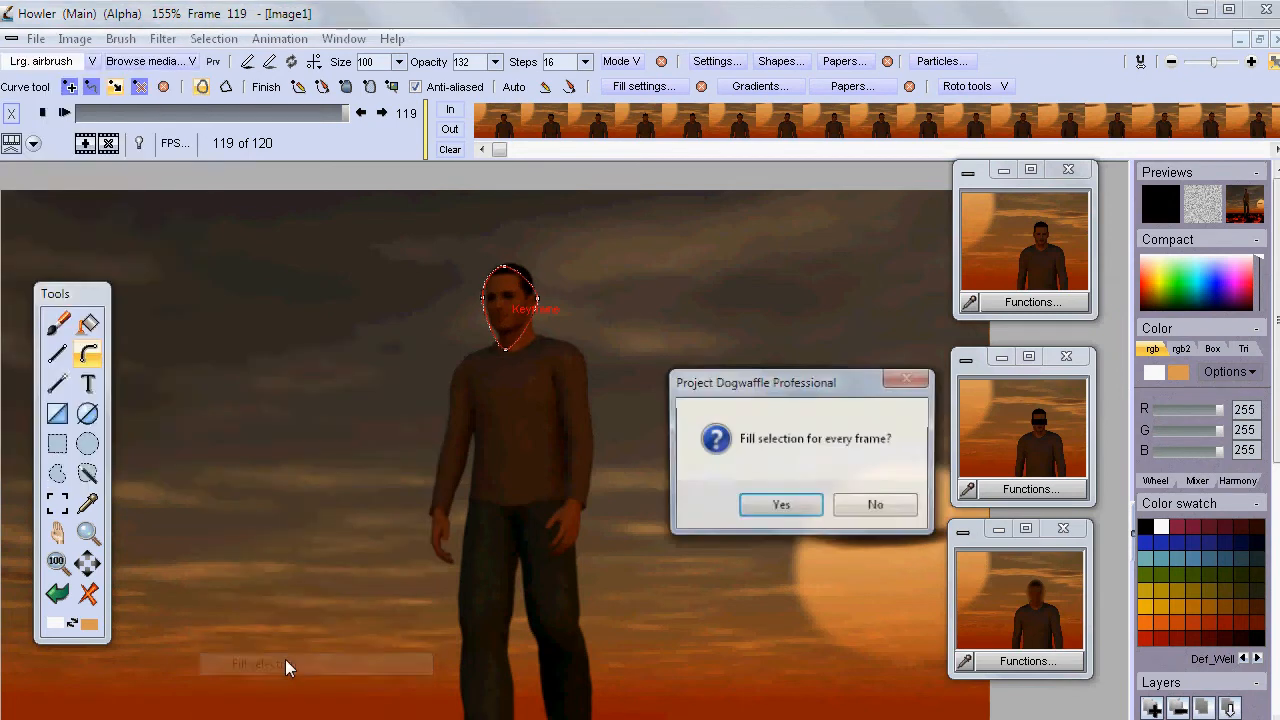
{"action": "left_click", "coordinate": [757, 518]}
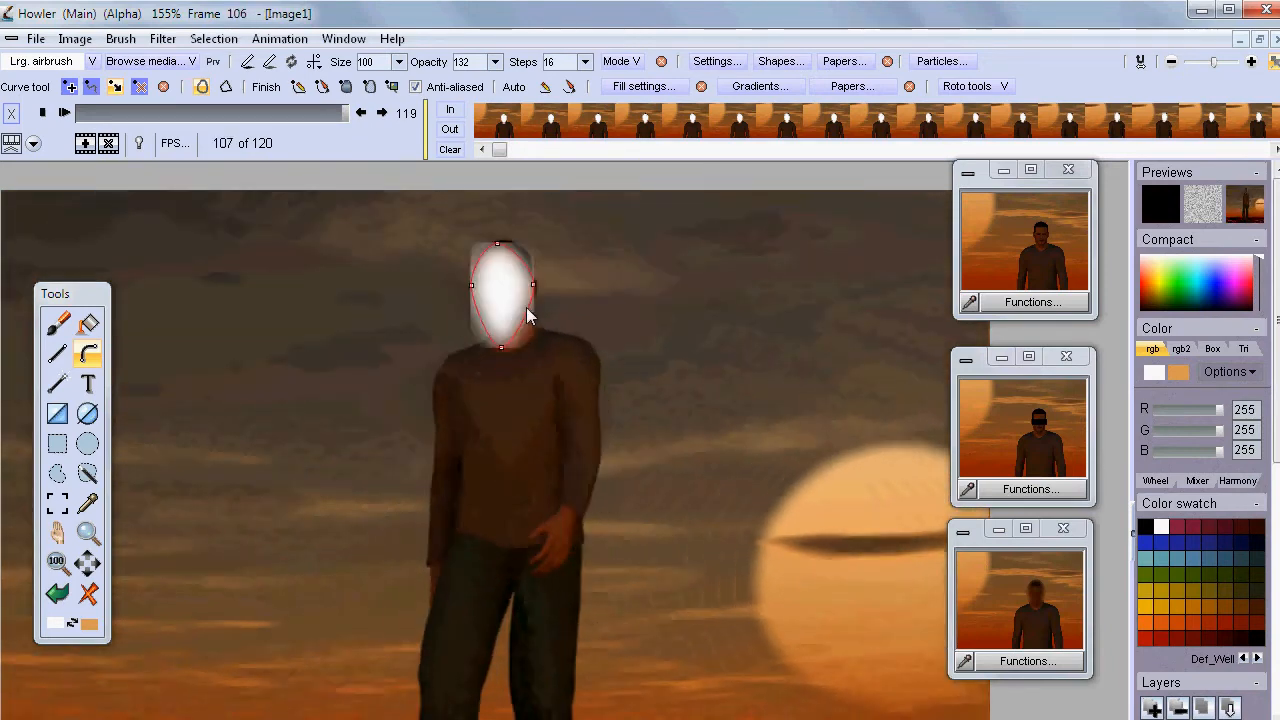
{"action": "left_click_drag", "start_coordinate": [85, 113], "coordinate": [218, 173]}
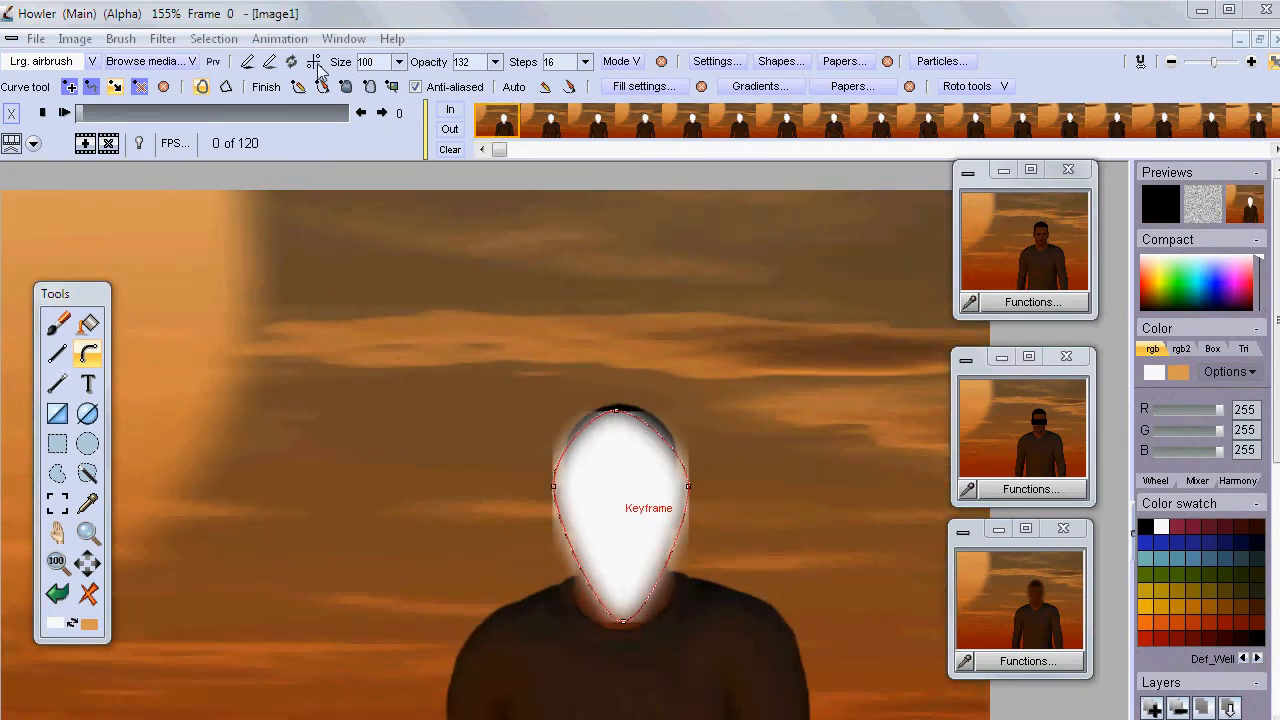
Load walking on lava - before.avi from the tracking folder to replace the white-filled frames.
{"action": "left_click", "coordinate": [279, 39]}
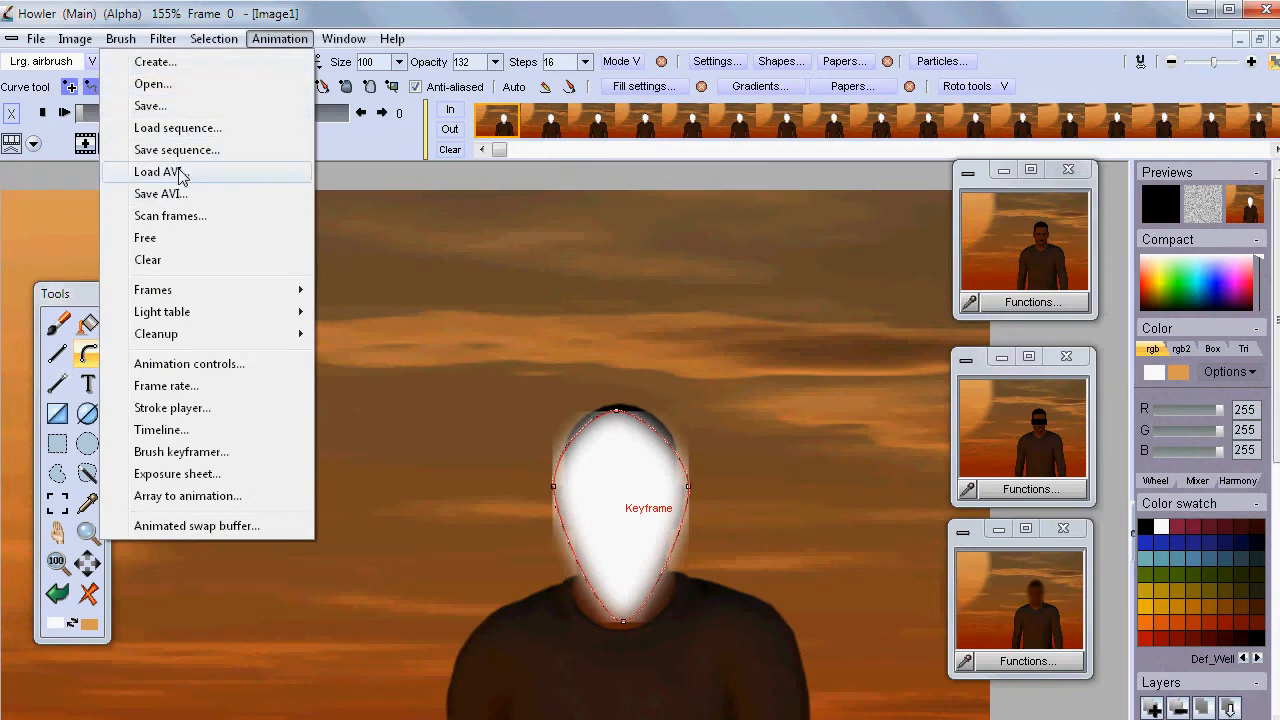
{"action": "left_click", "coordinate": [160, 172]}
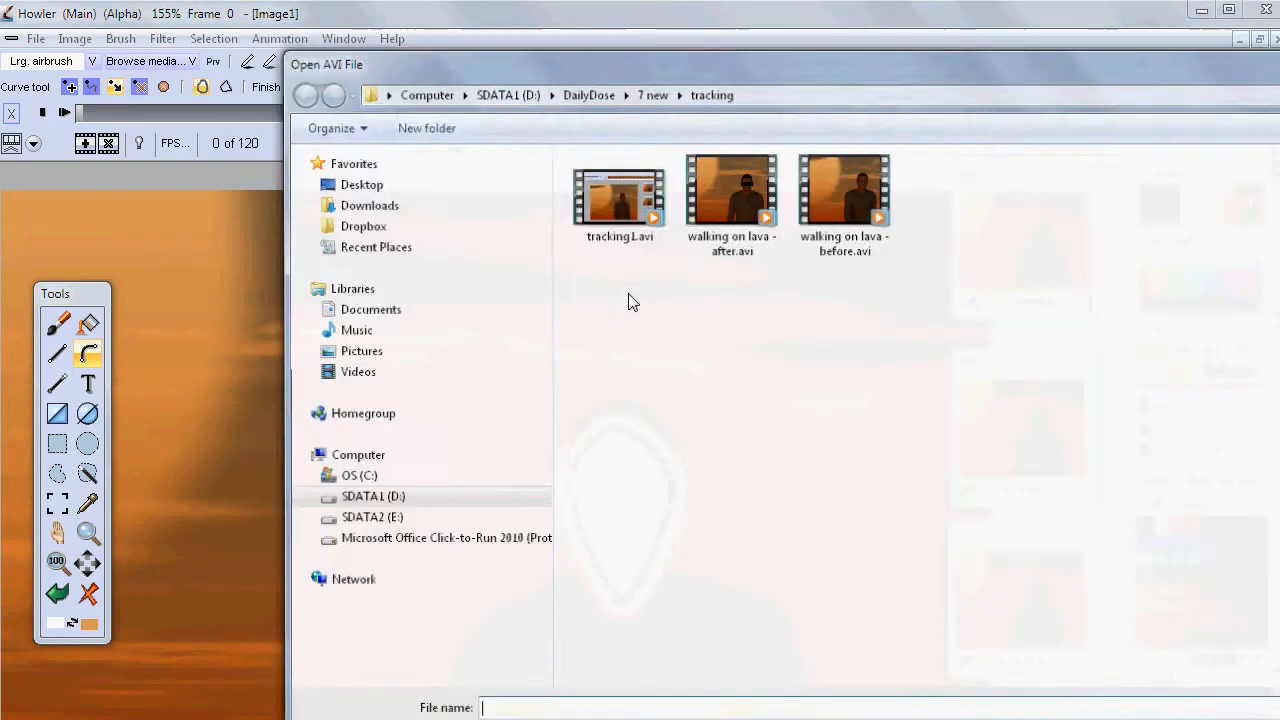
{"action": "left_click", "coordinate": [843, 195]}
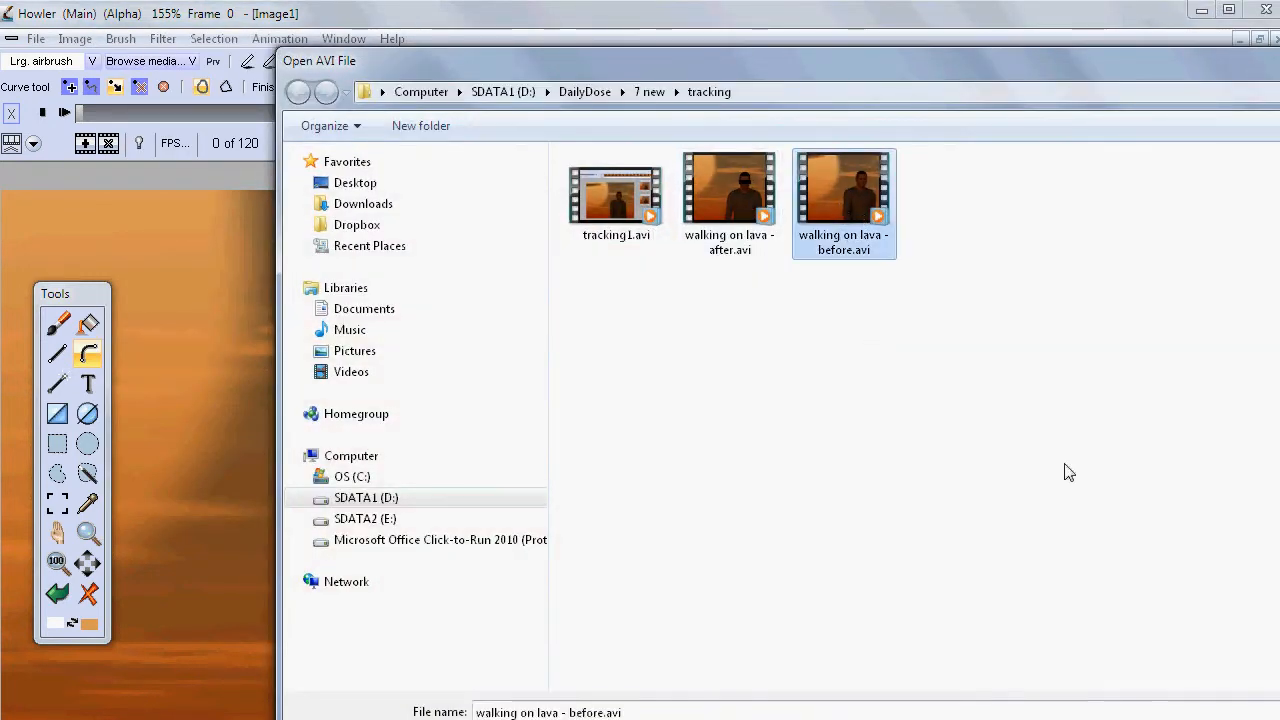
{"action": "key", "text": "Return"}
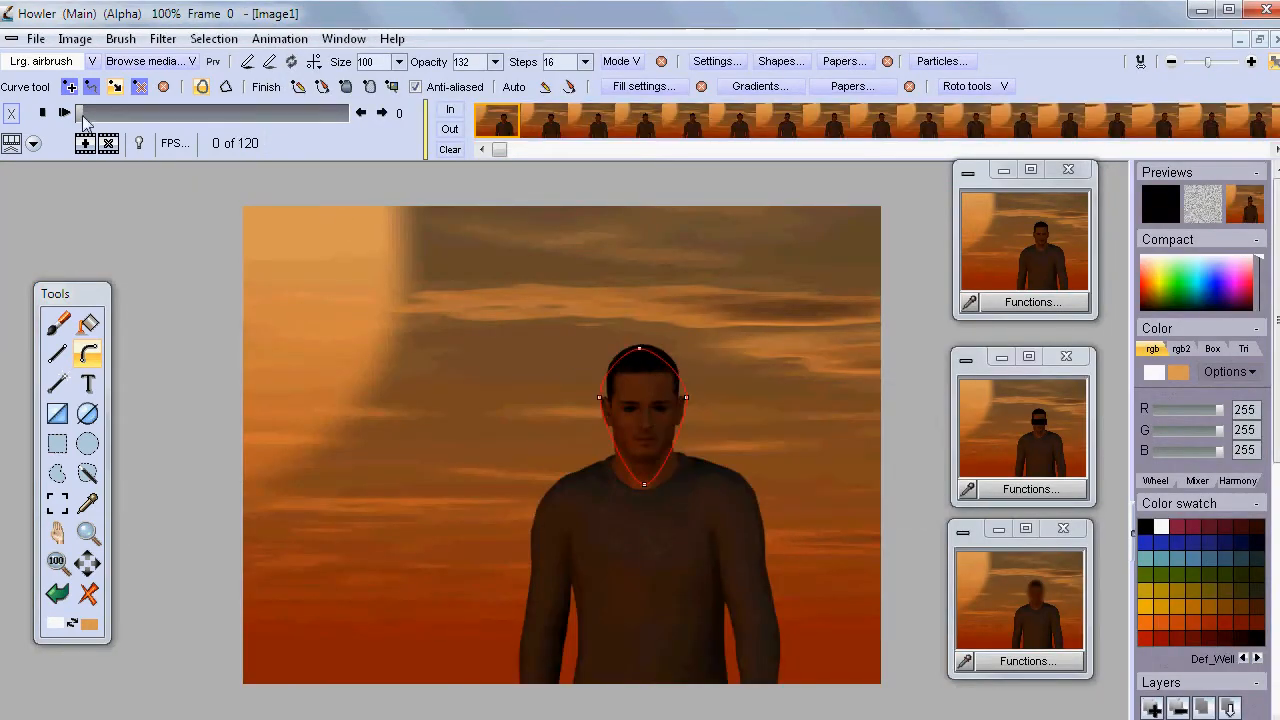
Scrub through the reloaded footage to check how the head curve follows the man, ending at frame 71.
{"action": "left_click_drag", "start_coordinate": [84, 117], "coordinate": [138, 113]}
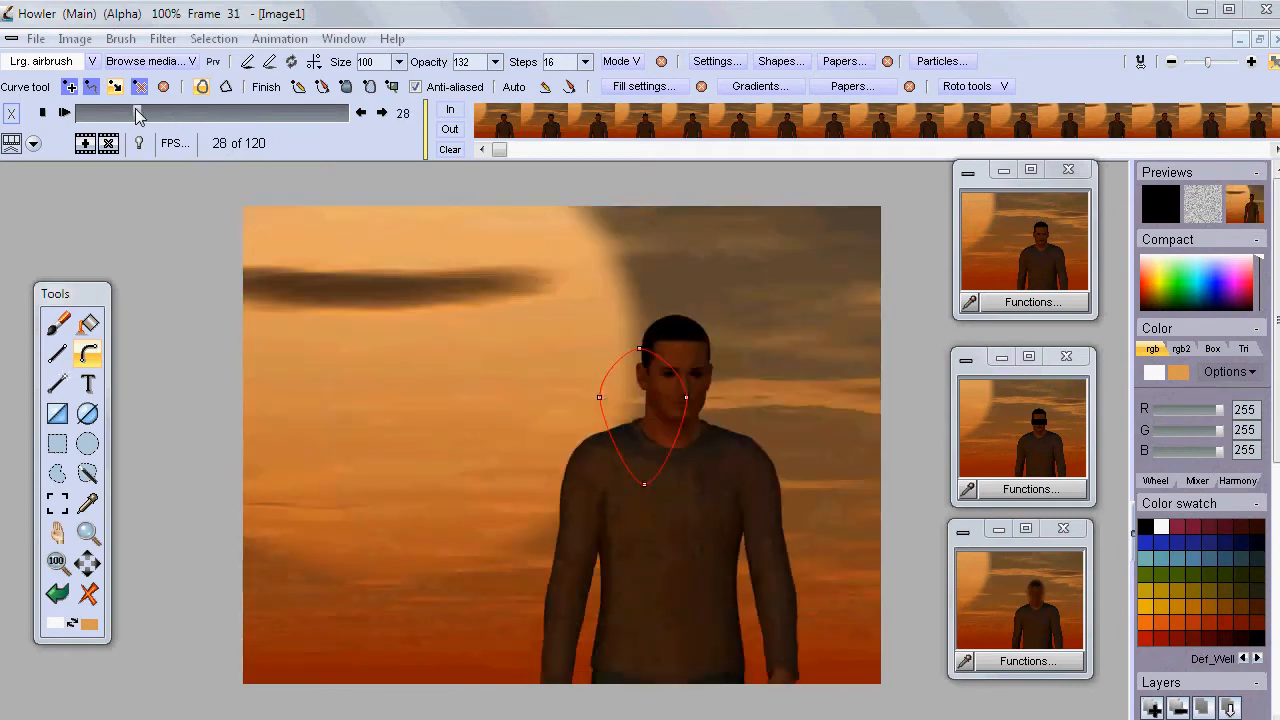
{"action": "left_click", "coordinate": [10, 114]}
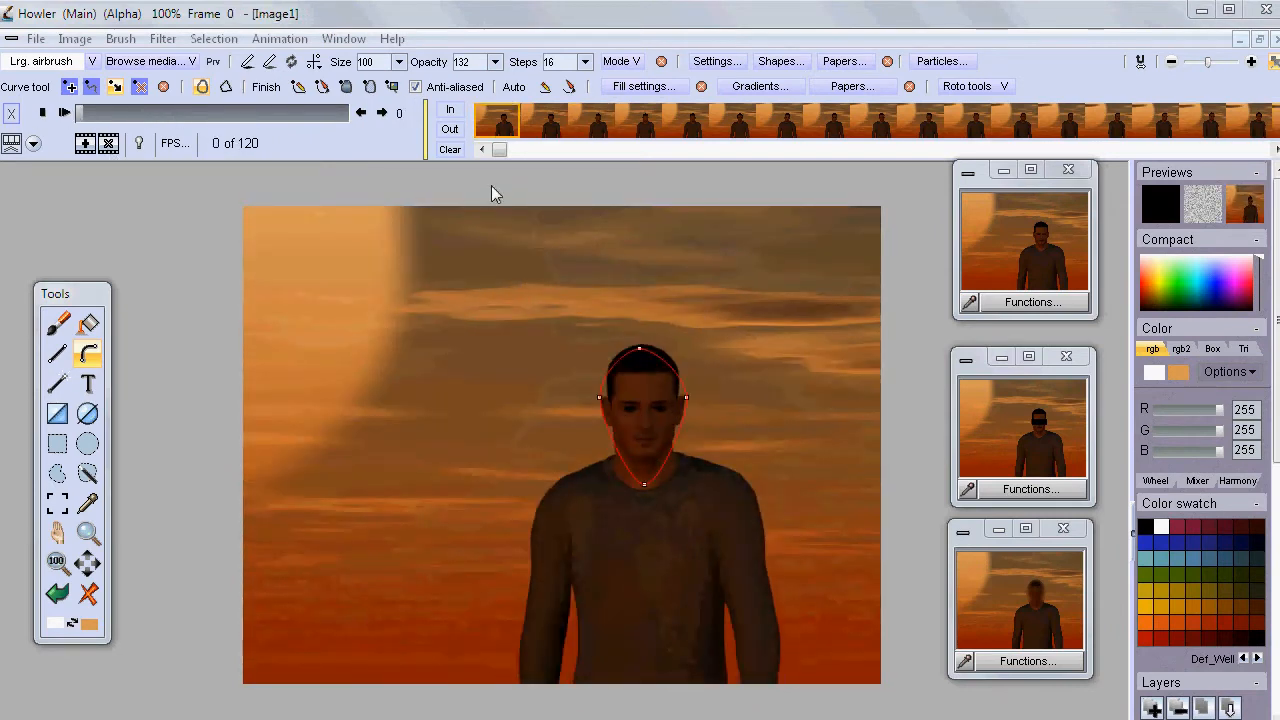
{"action": "left_click_drag", "start_coordinate": [217, 113], "coordinate": [80, 113]}
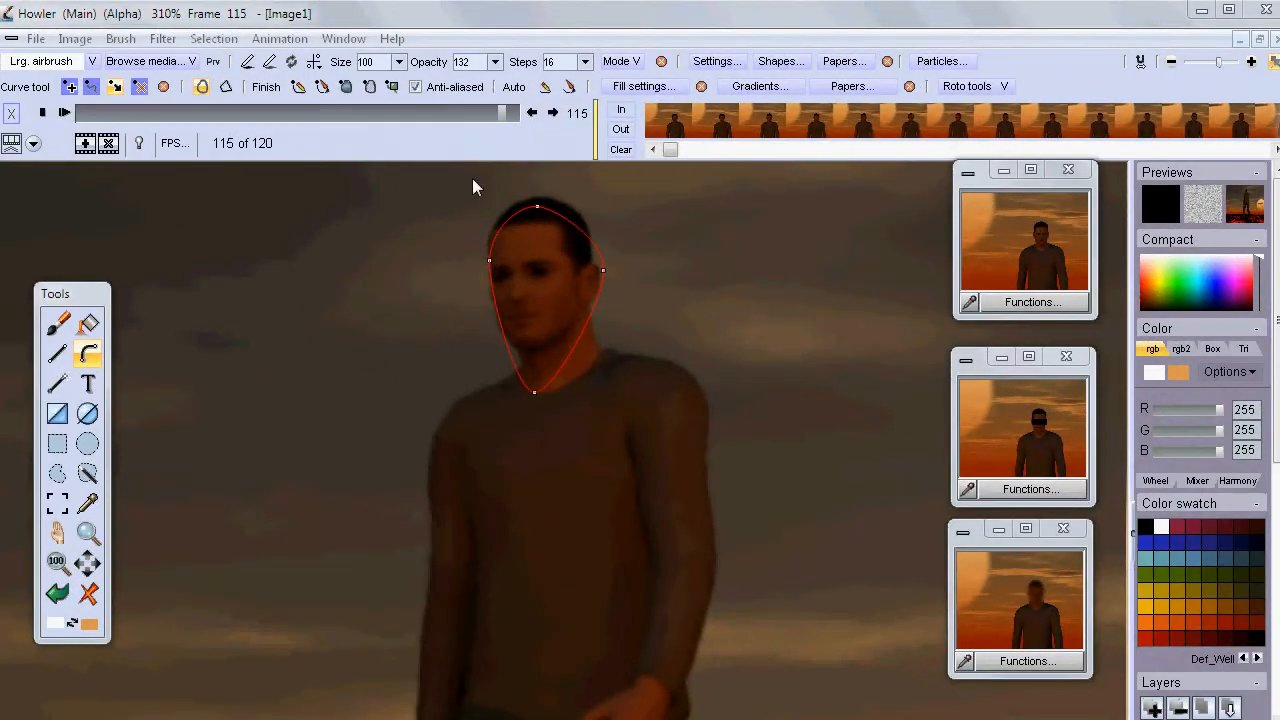
{"action": "left_click_drag", "start_coordinate": [502, 116], "coordinate": [76, 118]}
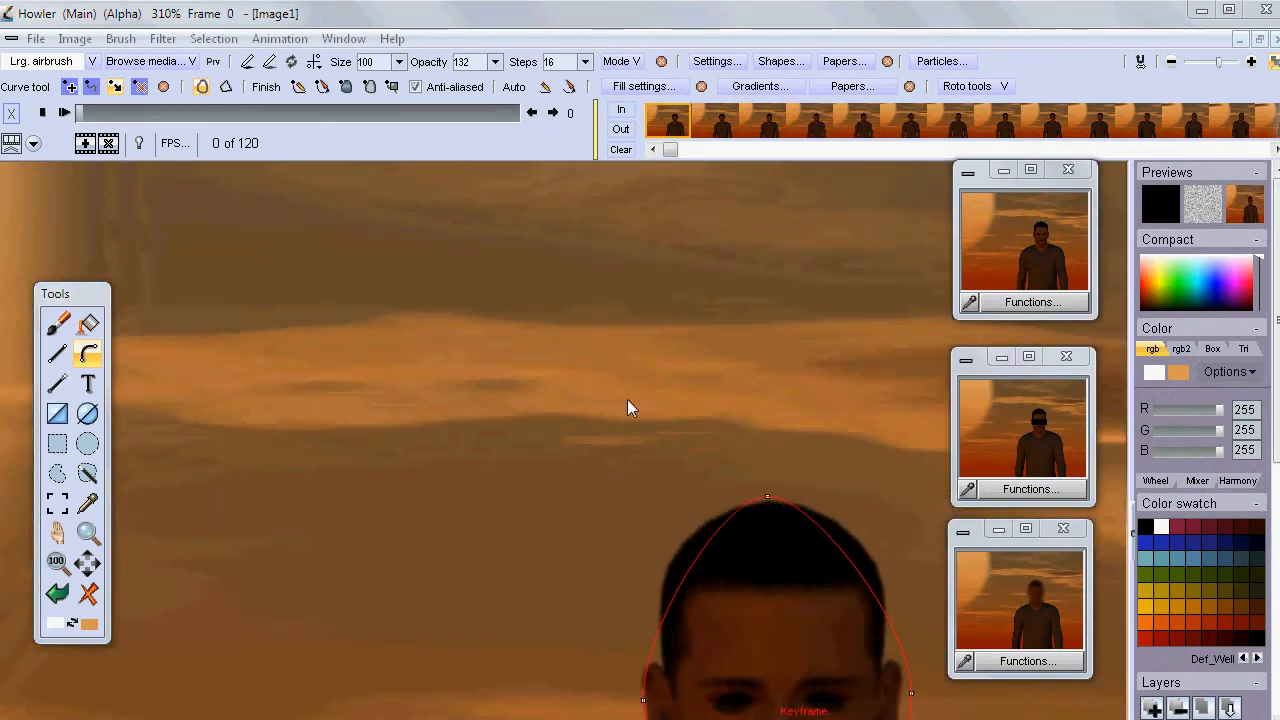
{"action": "scroll", "coordinate": [488, 359], "scroll_direction": "down", "scroll_amount": 3}
{"action": "left_click_drag", "start_coordinate": [458, 406], "coordinate": [376, 278]}
{"action": "left_click_drag", "start_coordinate": [78, 113], "coordinate": [343, 120]}
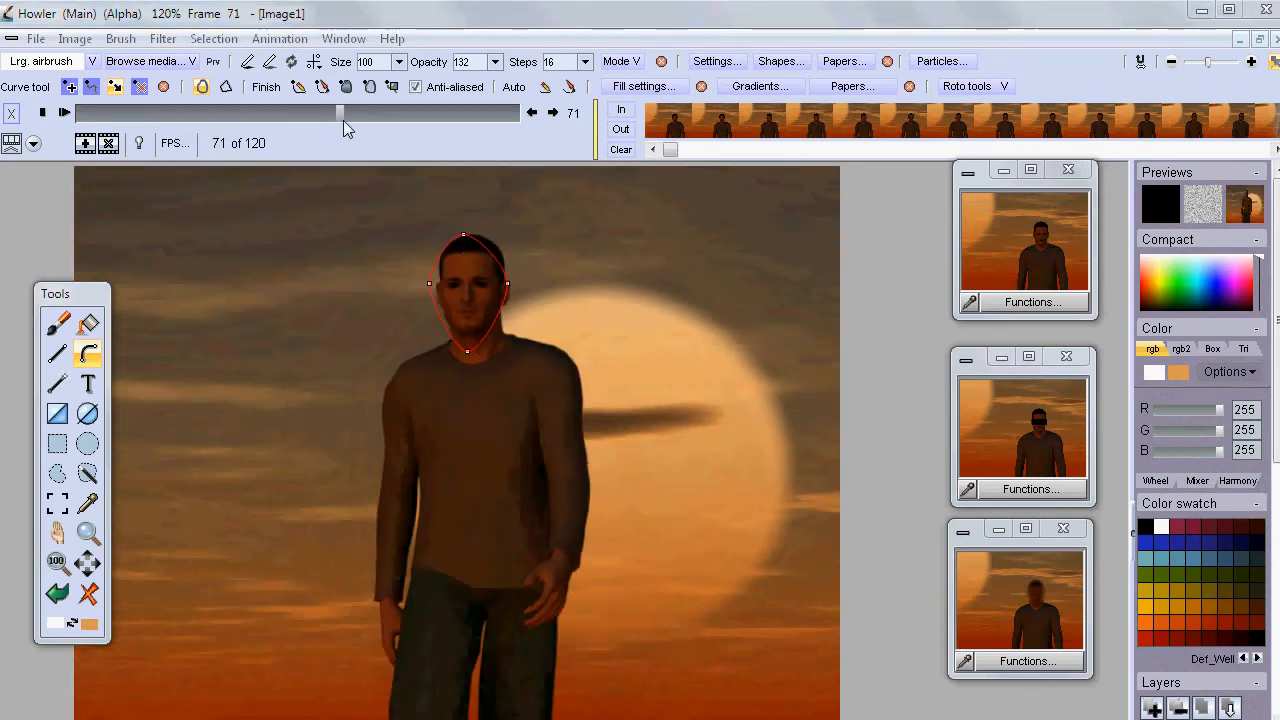
Save the rotoscope curve in the tracking folder as face off in the roto (*.rto) format.
{"action": "left_click", "coordinate": [981, 91]}
{"action": "left_click", "coordinate": [1030, 322]}
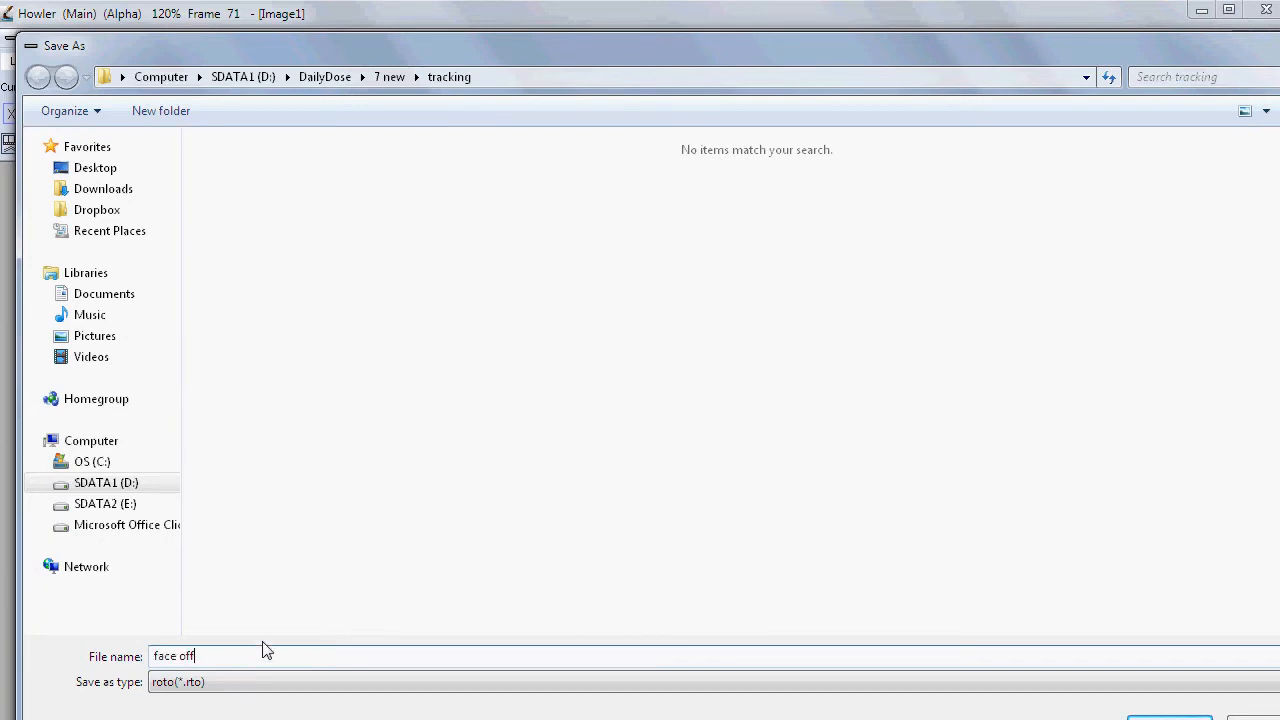
{"action": "left_click", "coordinate": [1168, 717]}
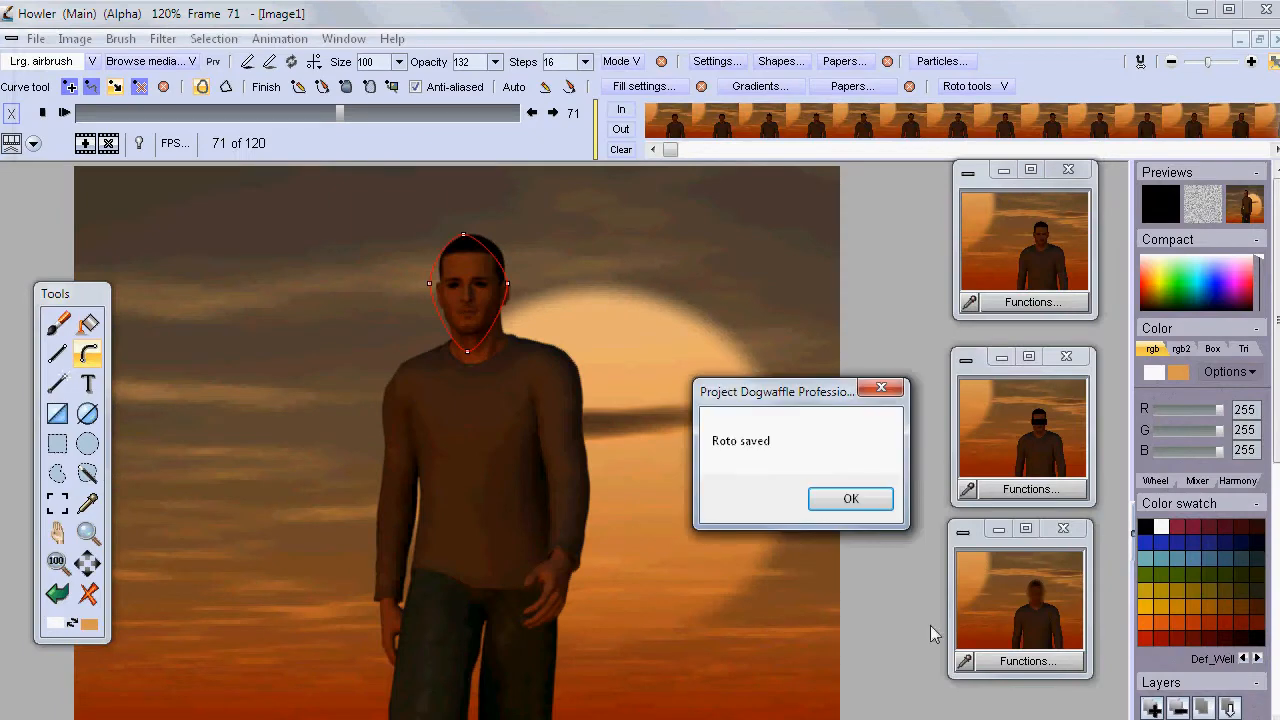
{"action": "left_click", "coordinate": [849, 498]}
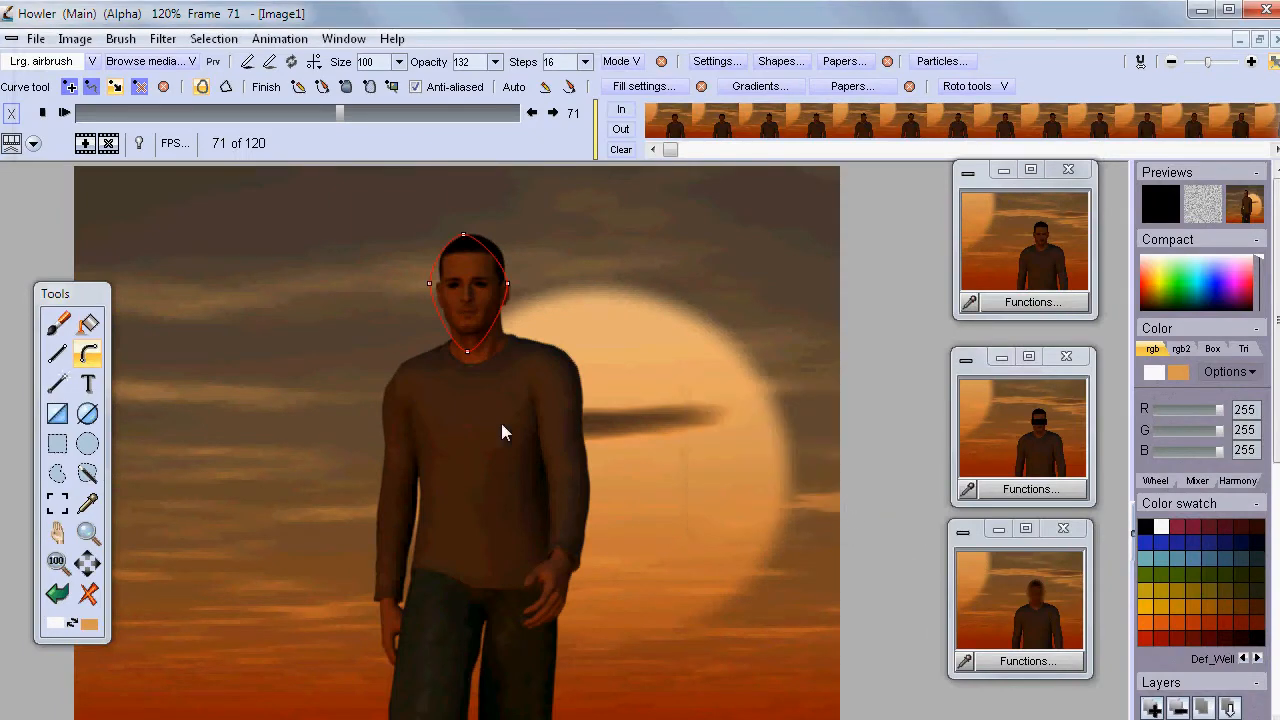
Paint large dark brush strokes over the man in frames 113 and 3.
{"action": "left_click_drag", "start_coordinate": [160, 113], "coordinate": [496, 109]}
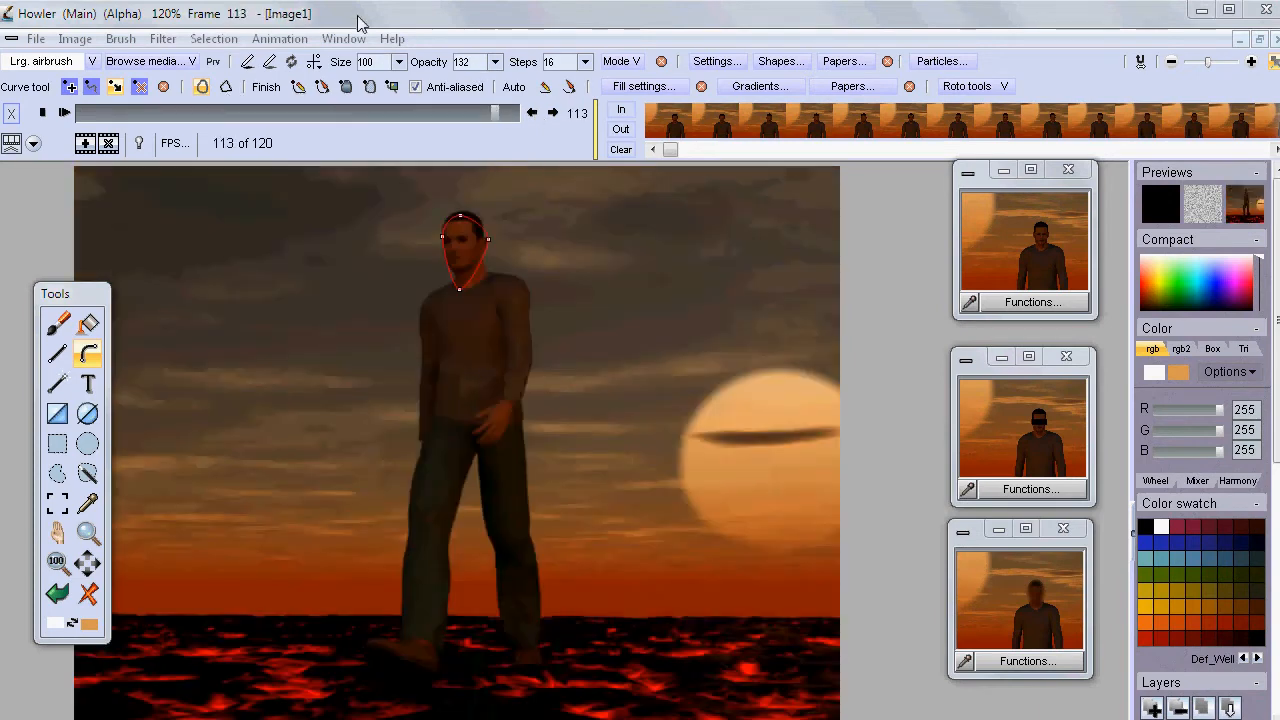
{"action": "left_click", "coordinate": [57, 322]}
{"action": "mouse_move", "coordinate": [760, 300]}
{"action": "left_mouse_down"}
{"action": "mouse_move", "coordinate": [294, 357]}
{"action": "mouse_move", "coordinate": [634, 357]}
{"action": "mouse_move", "coordinate": [370, 215]}
{"action": "left_mouse_up"}
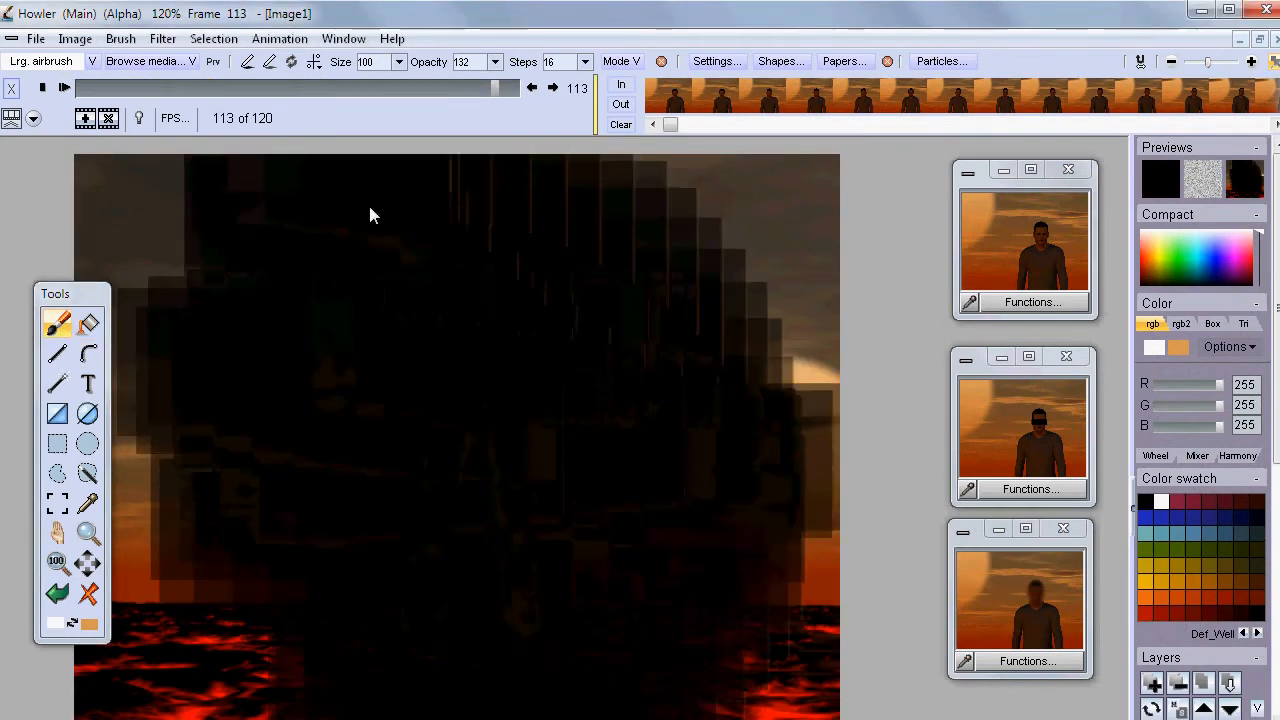
{"action": "left_click", "coordinate": [808, 97]}
{"action": "mouse_move", "coordinate": [700, 420]}
{"action": "left_mouse_down"}
{"action": "mouse_move", "coordinate": [514, 275]}
{"action": "mouse_move", "coordinate": [336, 317]}
{"action": "left_mouse_up"}
Reload walking on lava - before.avi to restore the unpainted footage.
{"action": "left_click", "coordinate": [279, 38]}
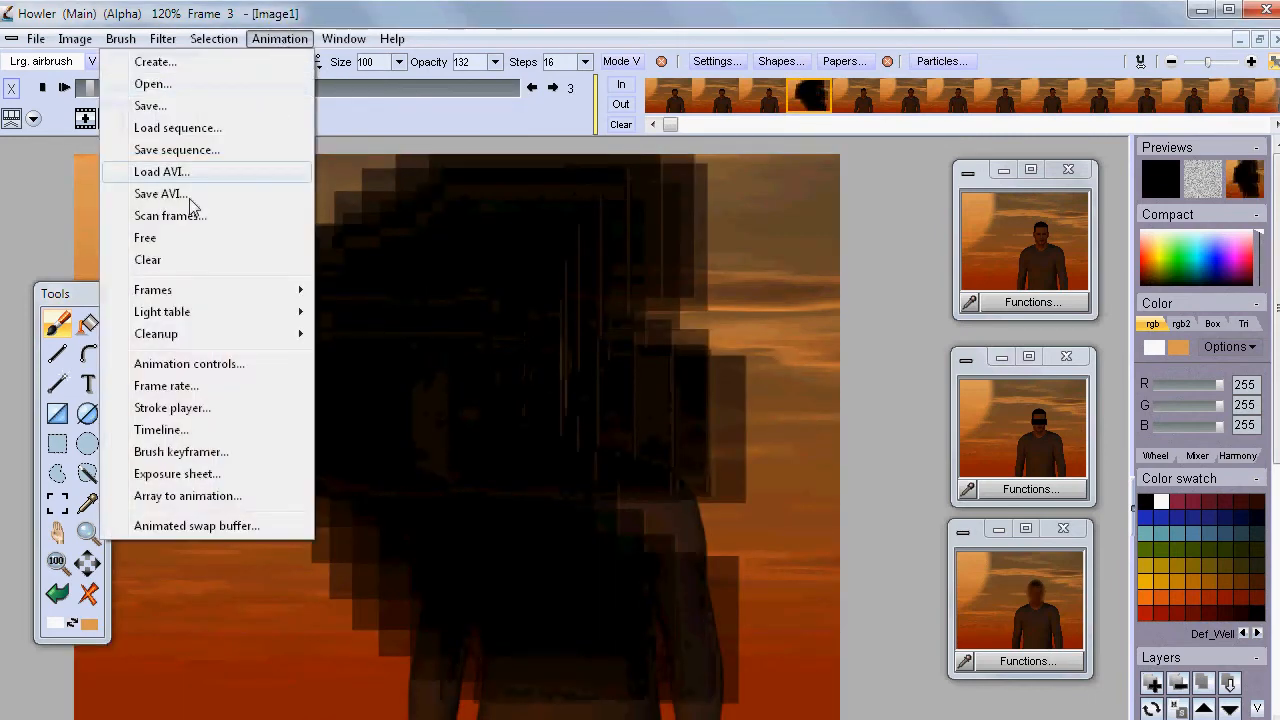
{"action": "left_click", "coordinate": [163, 173]}
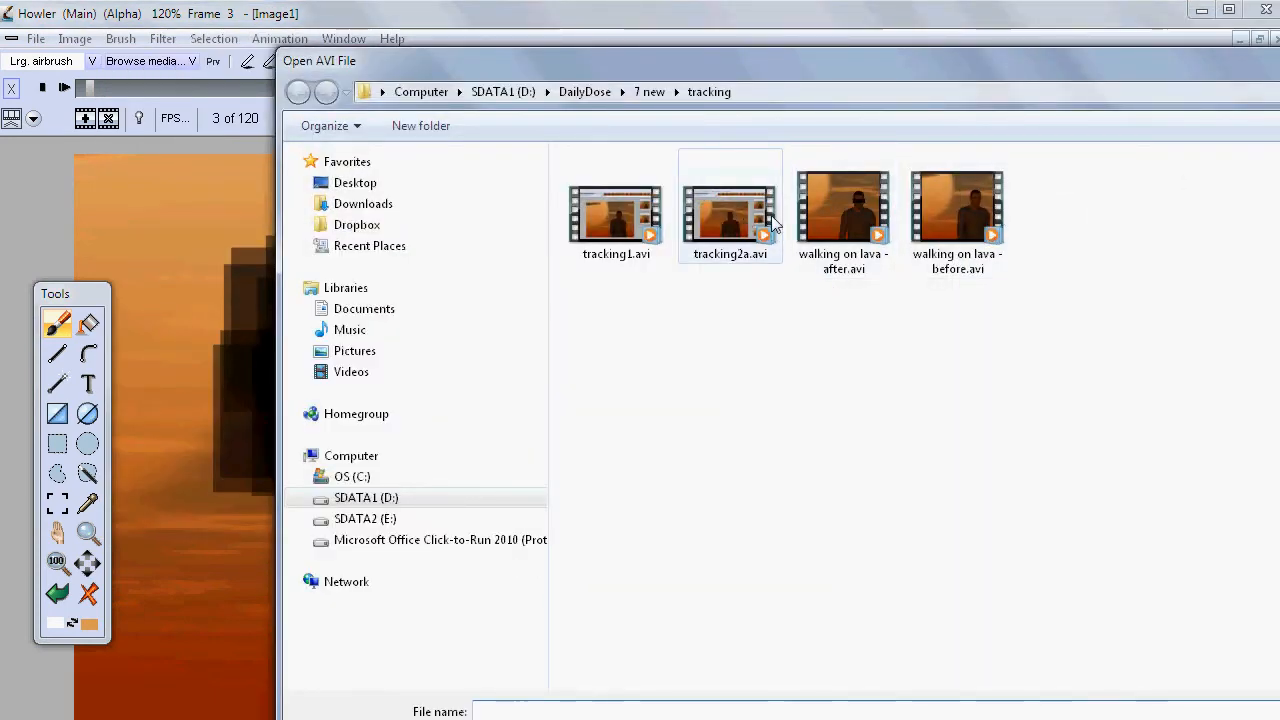
{"action": "left_click", "coordinate": [965, 212]}
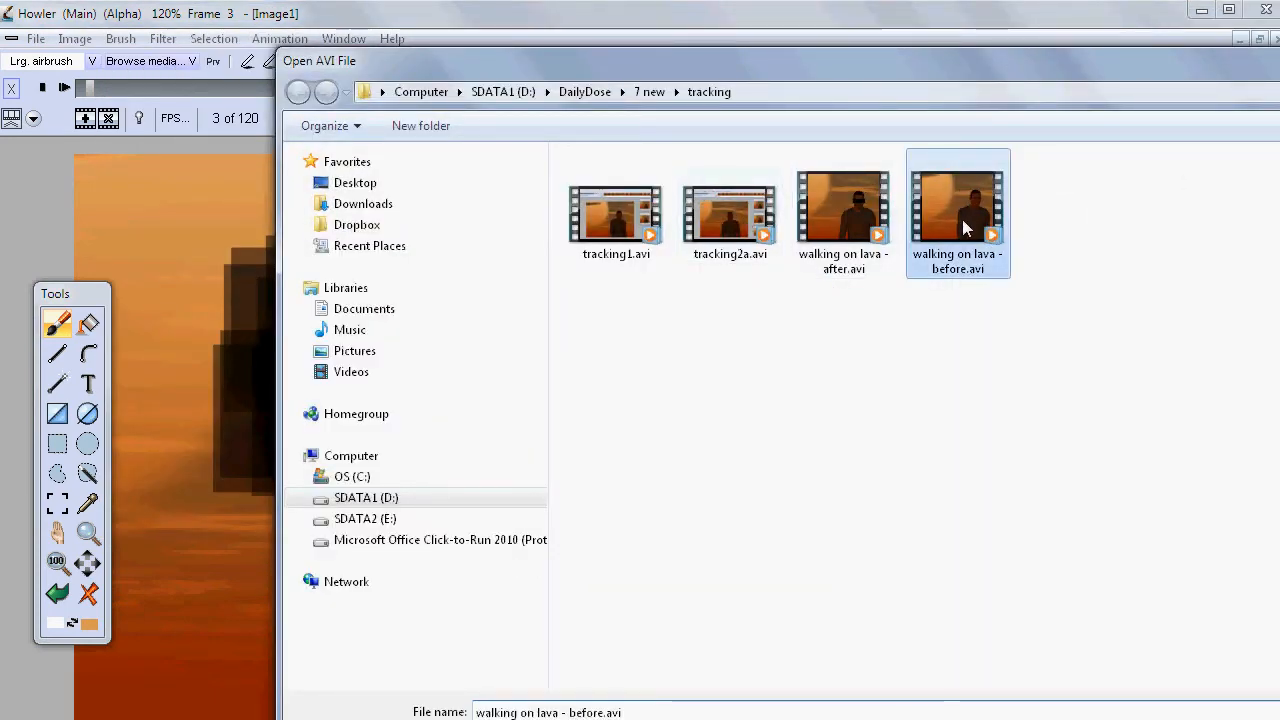
{"action": "key", "text": "Return"}
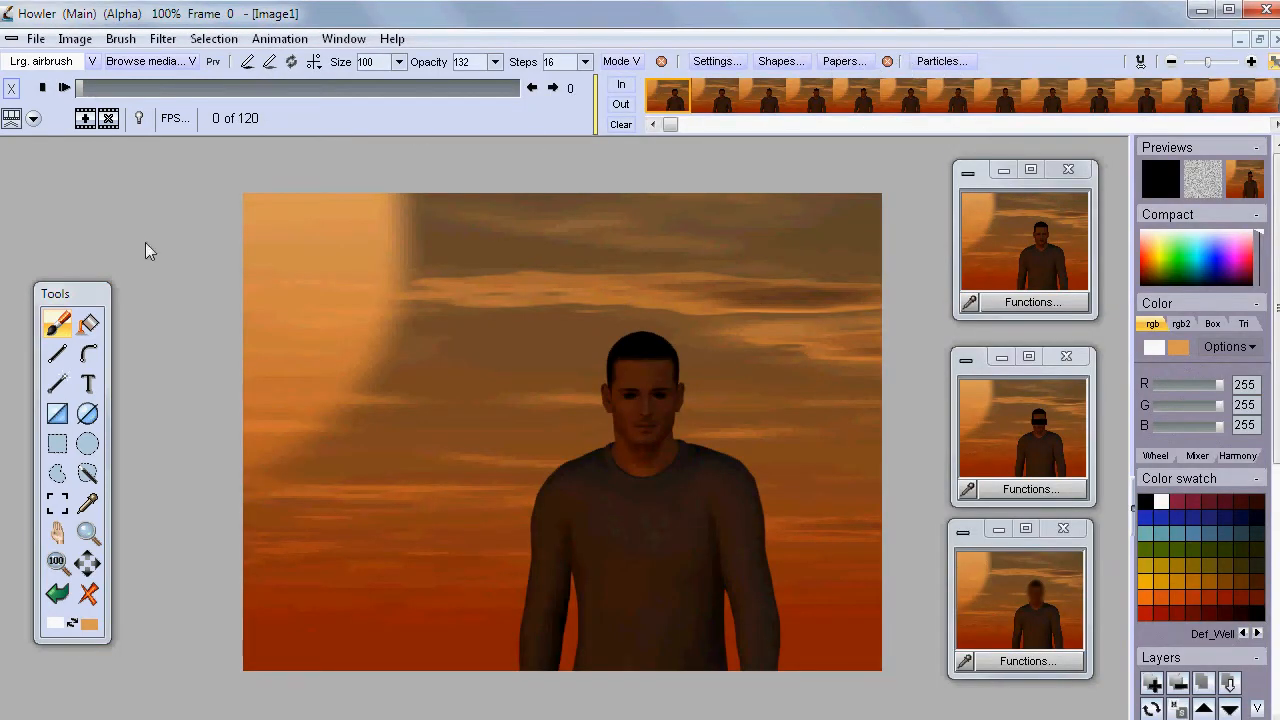
Switch to the curve tool, open the saved rotoscope face off.rto at frame 0 and check it along the timeline.
{"action": "left_click", "coordinate": [89, 354]}
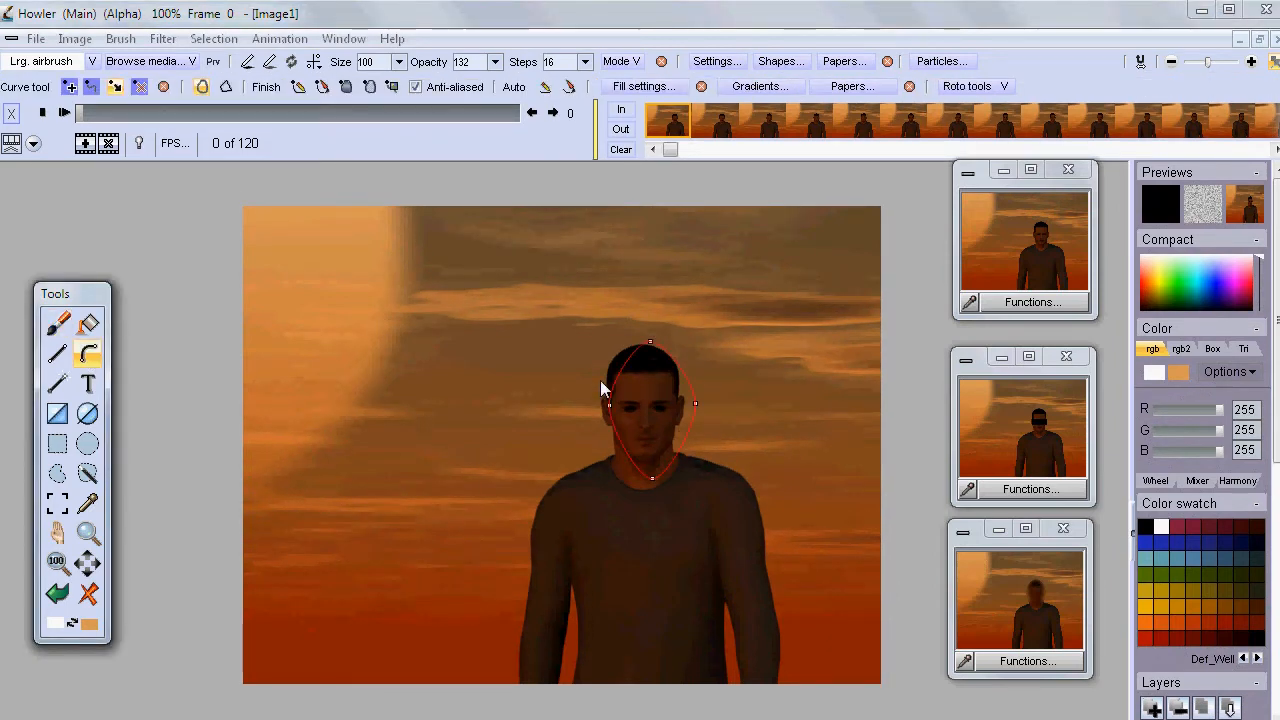
{"action": "left_click_drag", "start_coordinate": [194, 112], "coordinate": [78, 120]}
{"action": "left_click", "coordinate": [966, 86]}
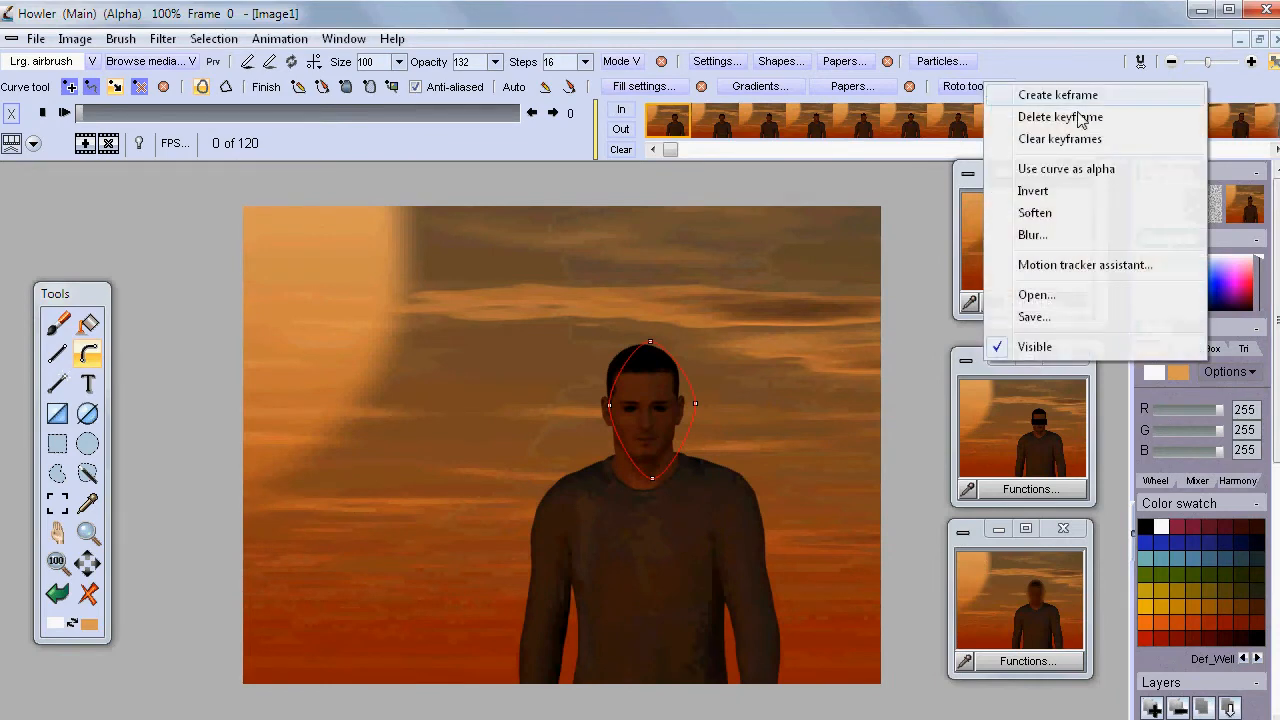
{"action": "left_click", "coordinate": [1036, 297]}
{"action": "left_click", "coordinate": [352, 190]}
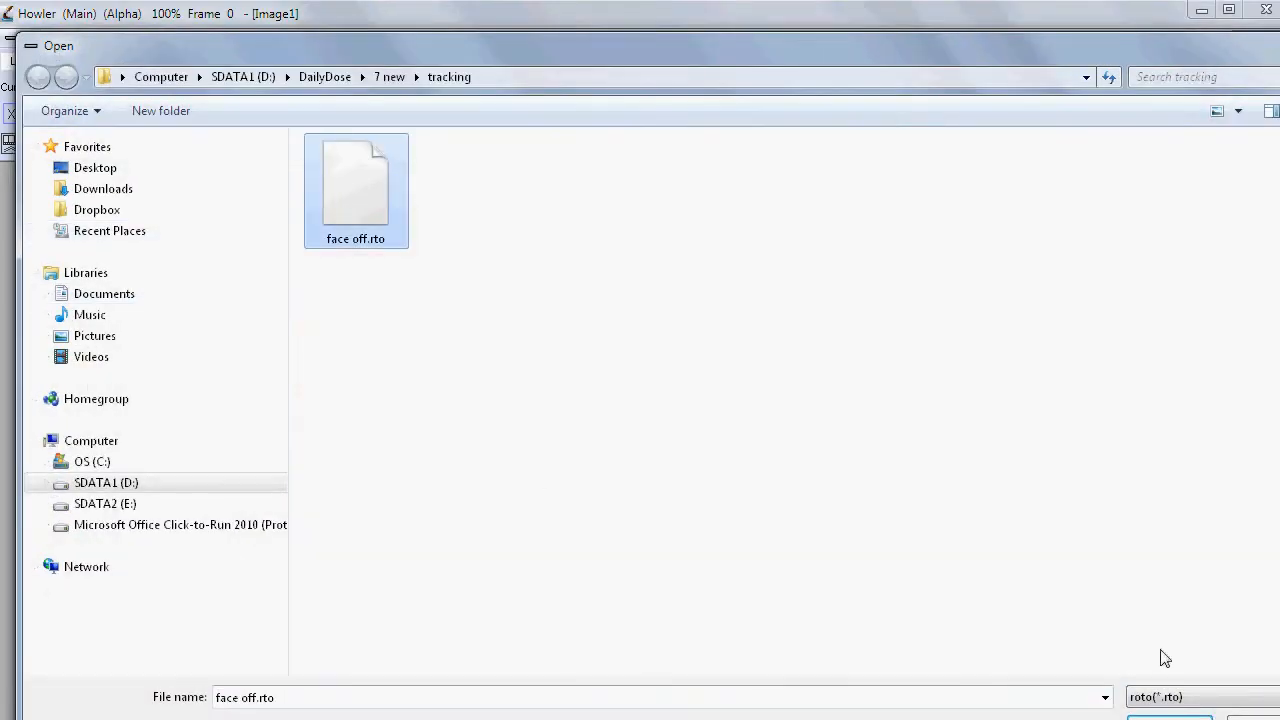
{"action": "left_click", "coordinate": [1169, 717]}
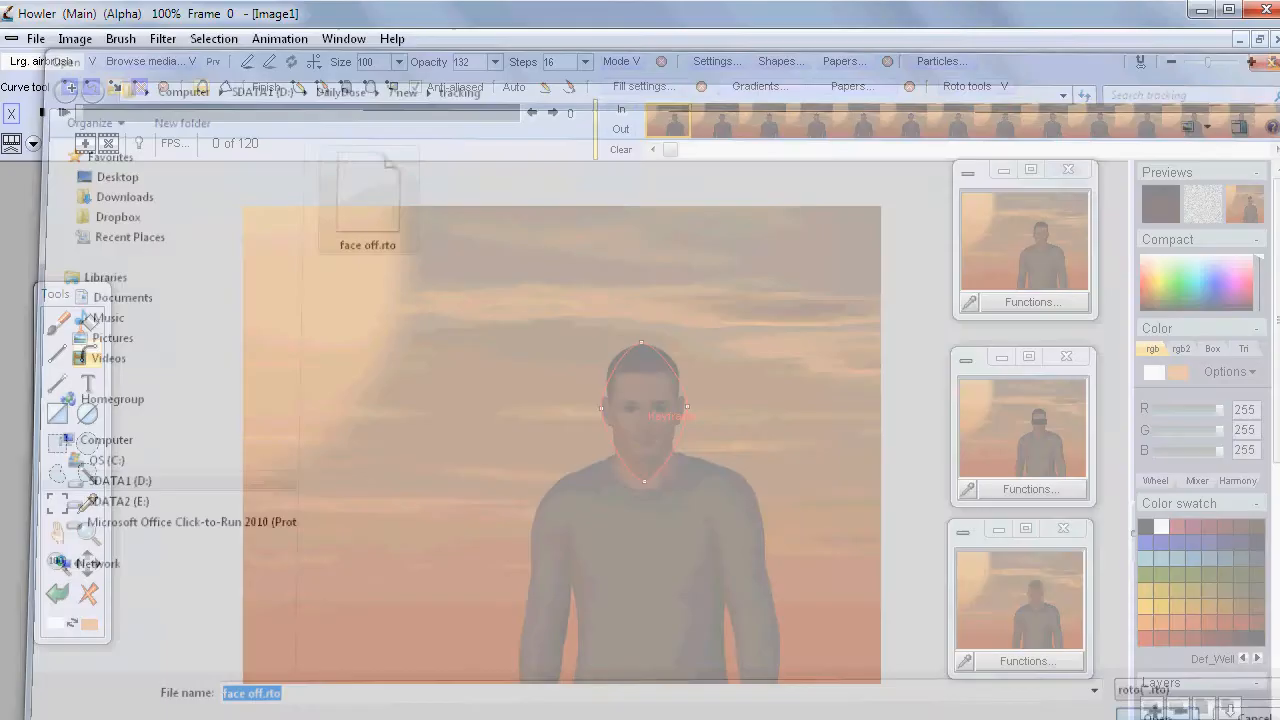
{"action": "left_click_drag", "start_coordinate": [89, 115], "coordinate": [28, 266]}
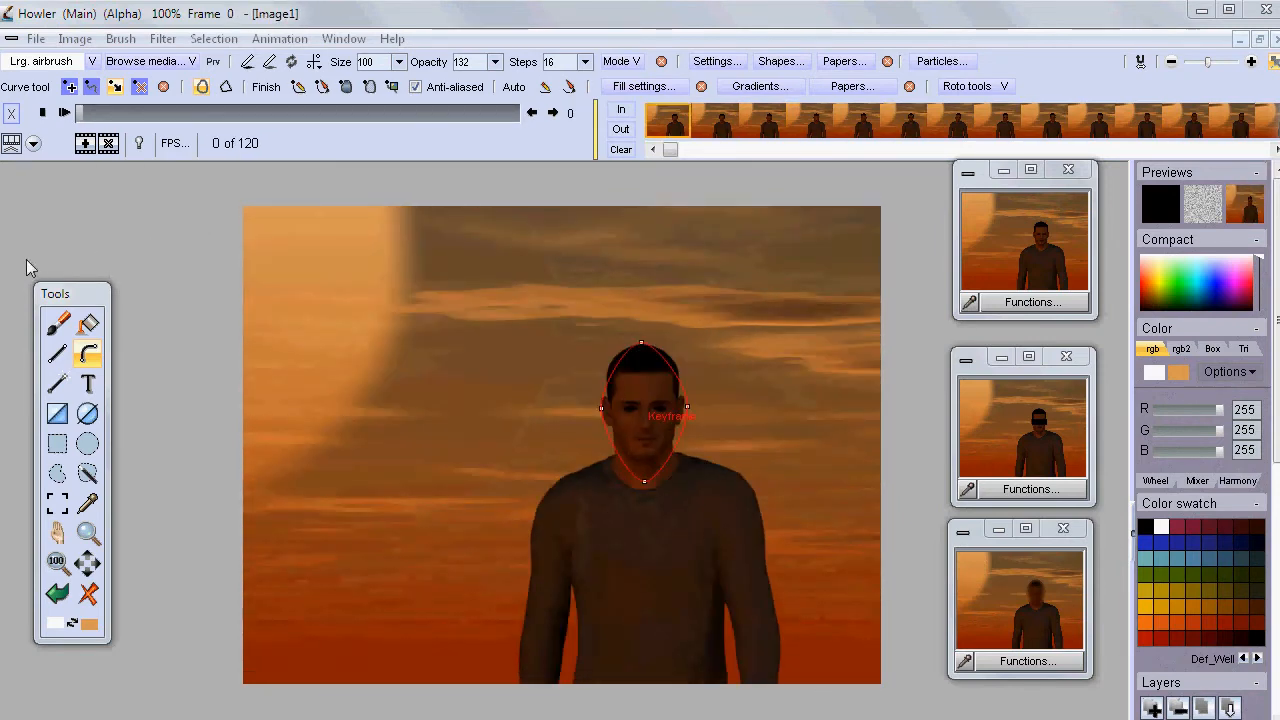
Use the loaded rotoscope curve as the alpha and blur that alpha by an amount of 32.
{"action": "left_click", "coordinate": [970, 86]}
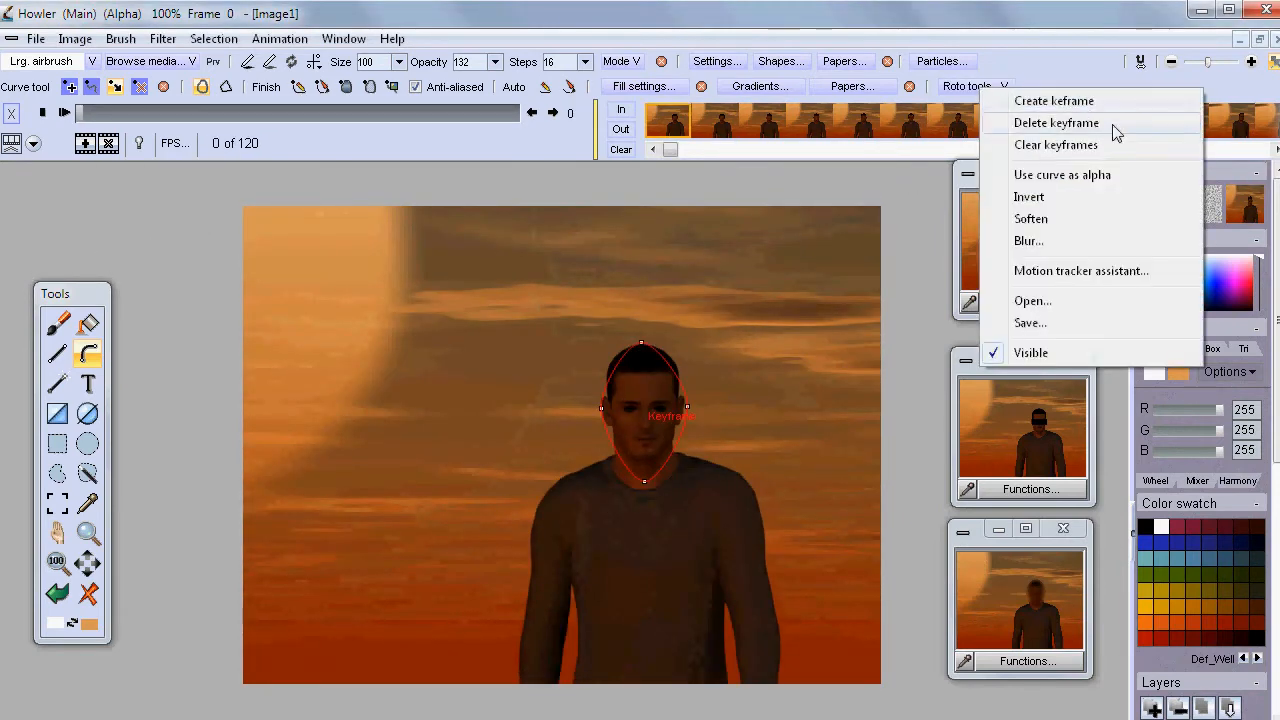
{"action": "left_click", "coordinate": [1058, 177]}
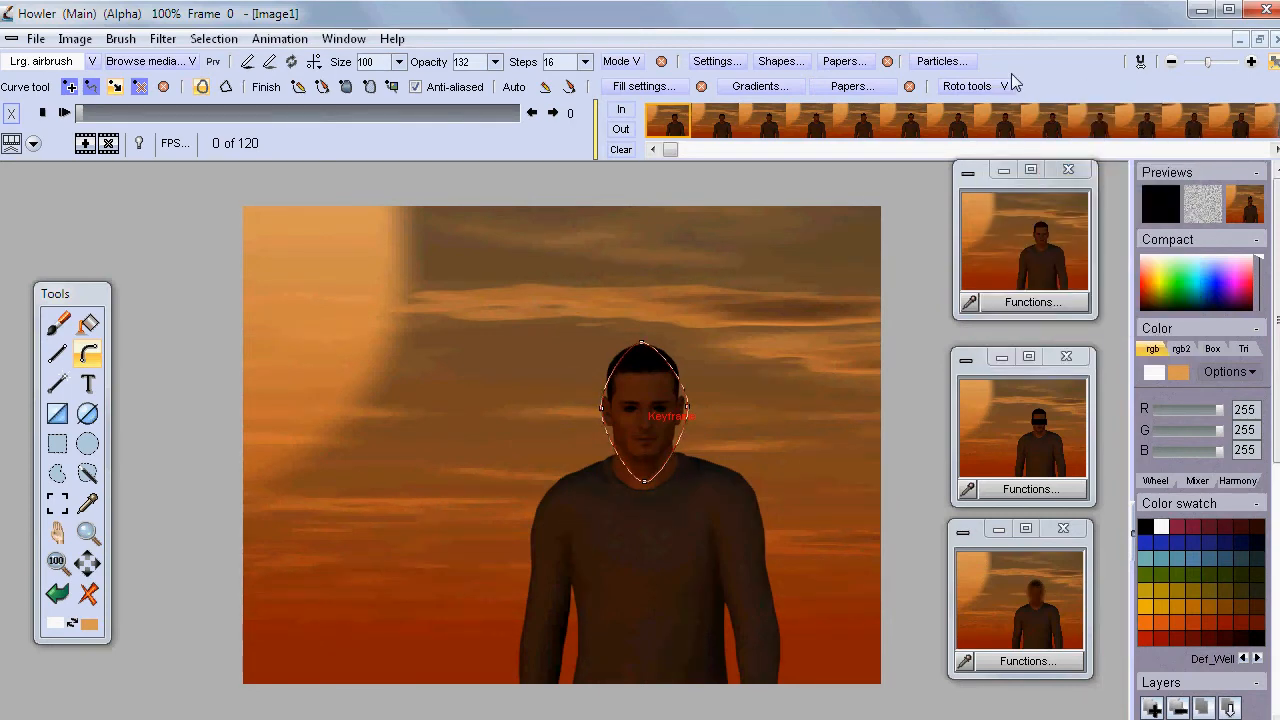
{"action": "left_click", "coordinate": [970, 86]}
{"action": "left_click", "coordinate": [1100, 243]}
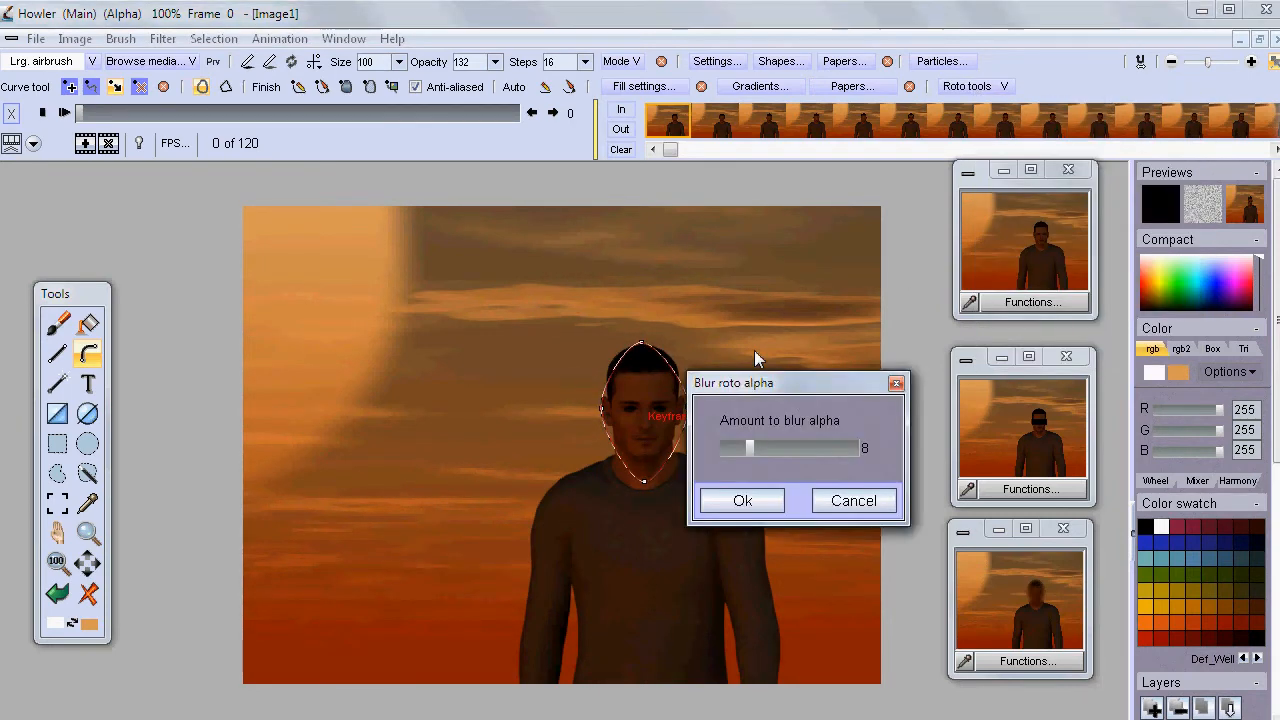
{"action": "left_click_drag", "start_coordinate": [767, 453], "coordinate": [882, 461]}
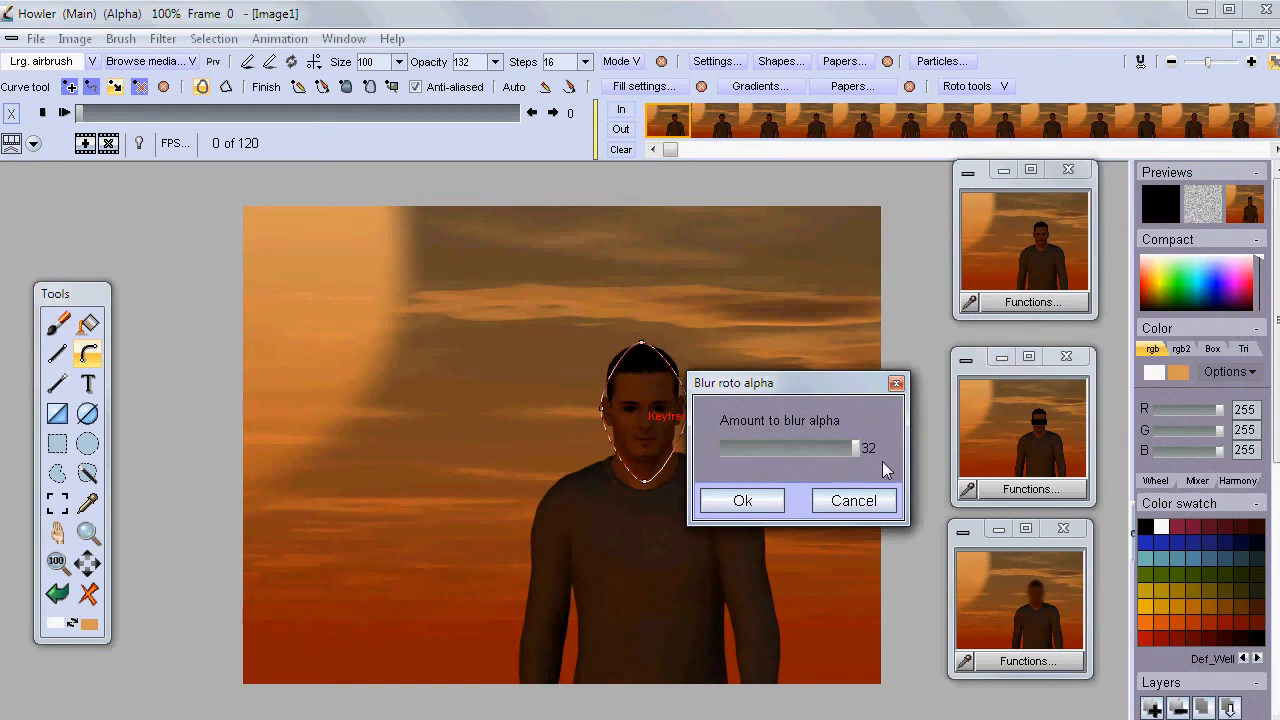
{"action": "left_click", "coordinate": [743, 501]}
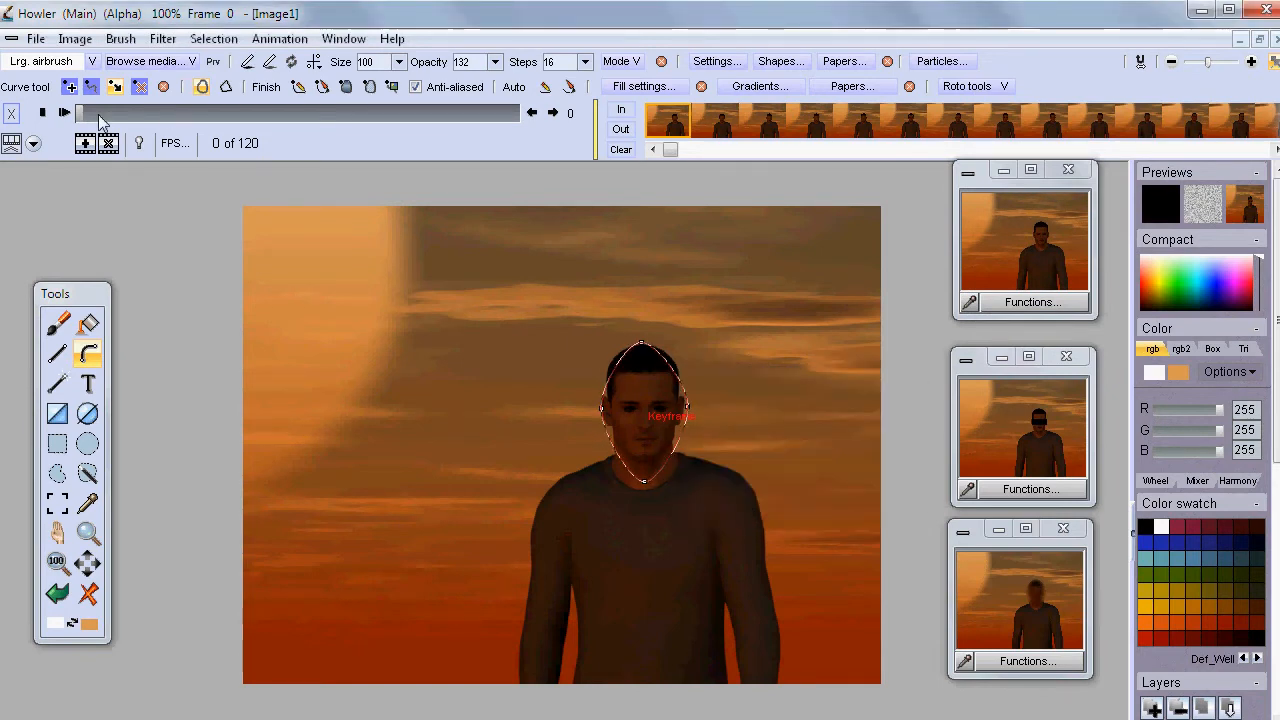
Examine the curve's blurred alpha mask in the stored alpha buffer and check the curve along the timeline.
{"action": "left_click_drag", "start_coordinate": [80, 113], "coordinate": [140, 116]}
{"action": "left_click", "coordinate": [214, 38]}
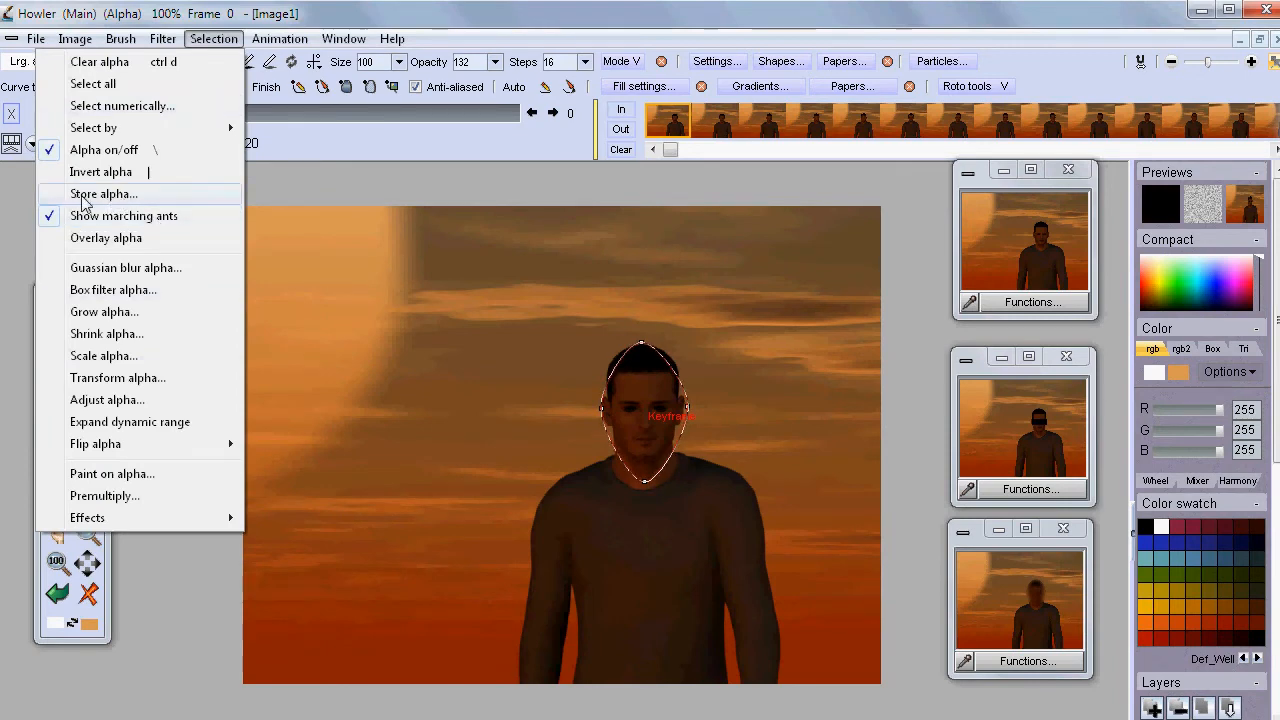
{"action": "left_click", "coordinate": [110, 194]}
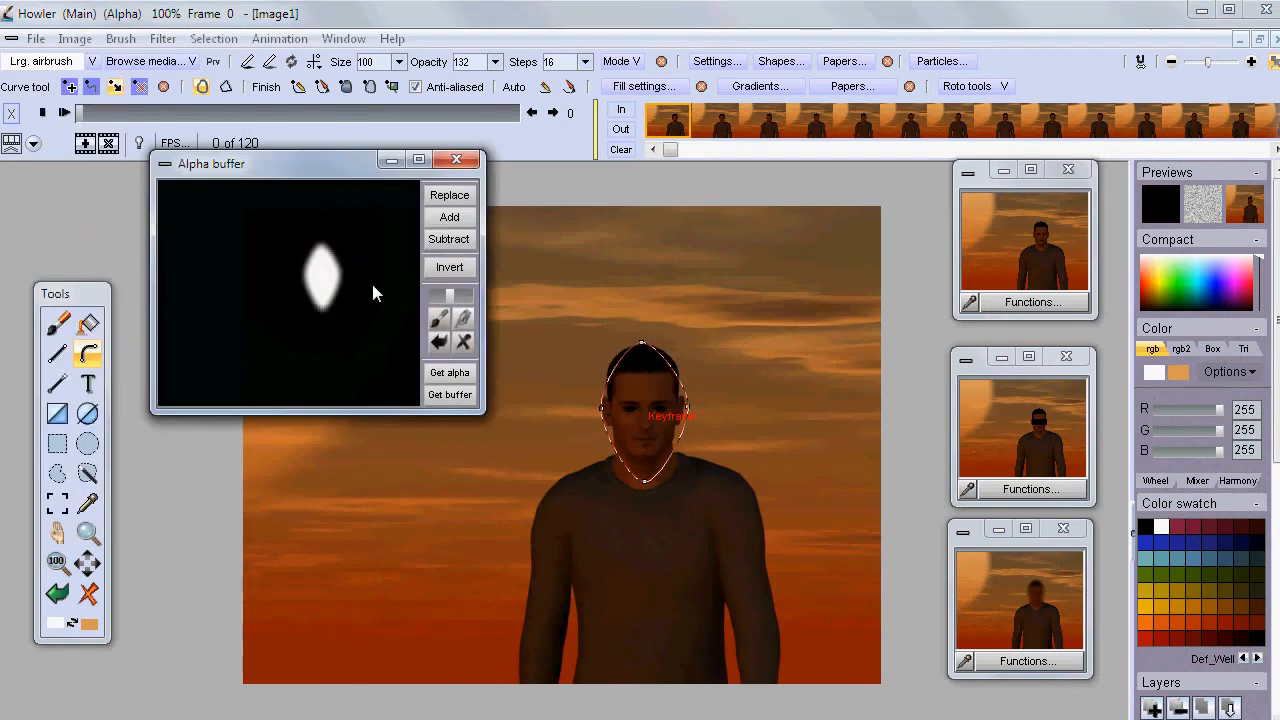
{"action": "left_click", "coordinate": [456, 160]}
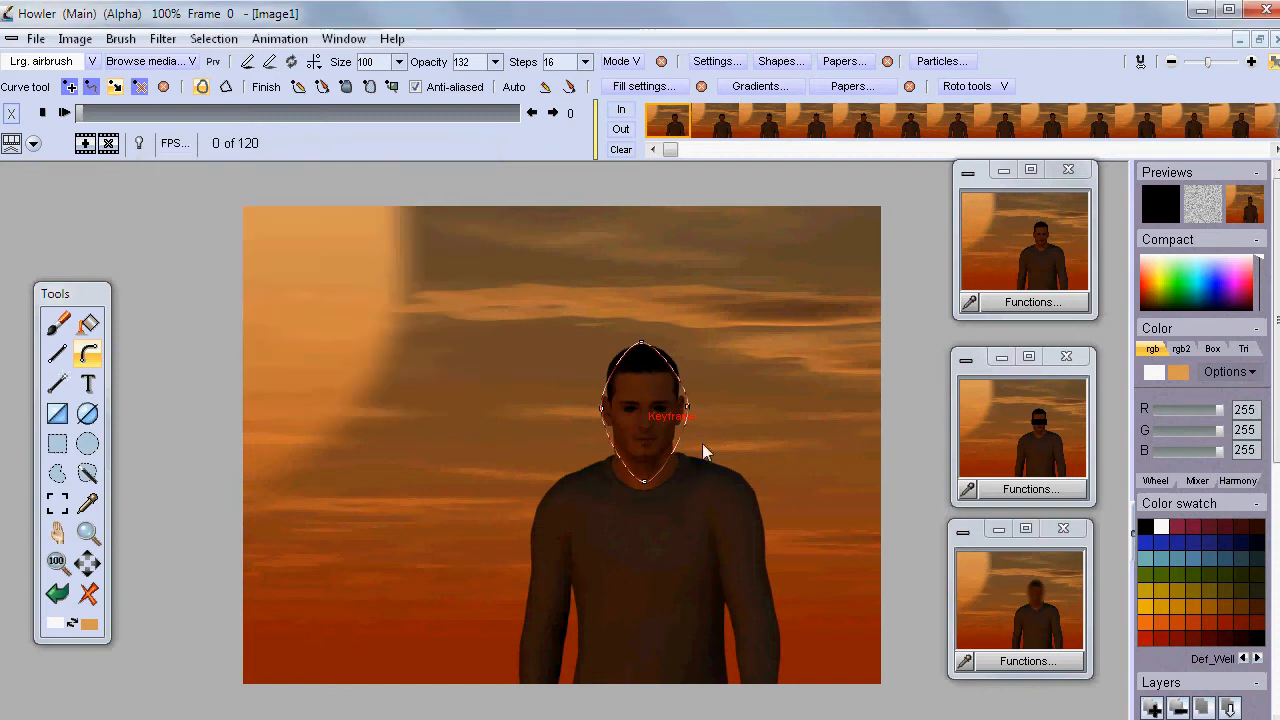
{"action": "mouse_move", "coordinate": [82, 113]}
{"action": "left_mouse_down"}
{"action": "mouse_move", "coordinate": [441, 112]}
{"action": "mouse_move", "coordinate": [90, 112]}
{"action": "left_mouse_up"}
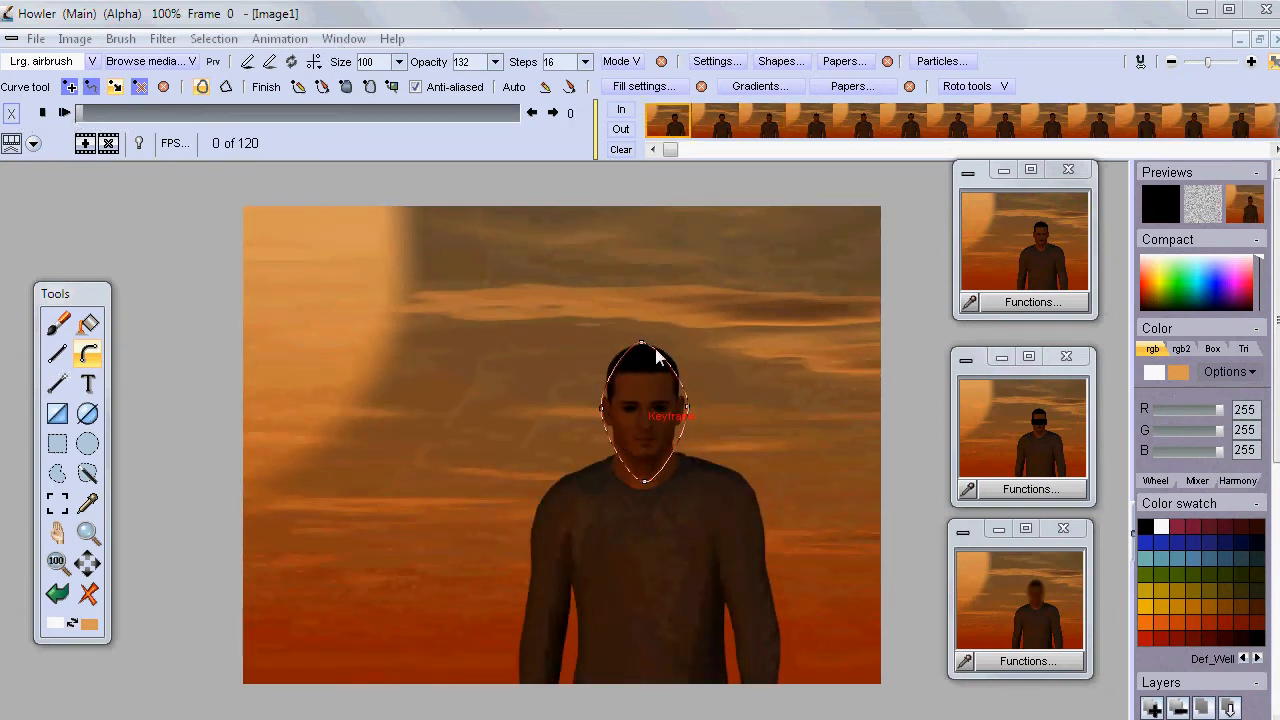
Open the timeline editor, move it clear of the man's head and enlarge it to show more of the filter list.
{"action": "left_click", "coordinate": [281, 38]}
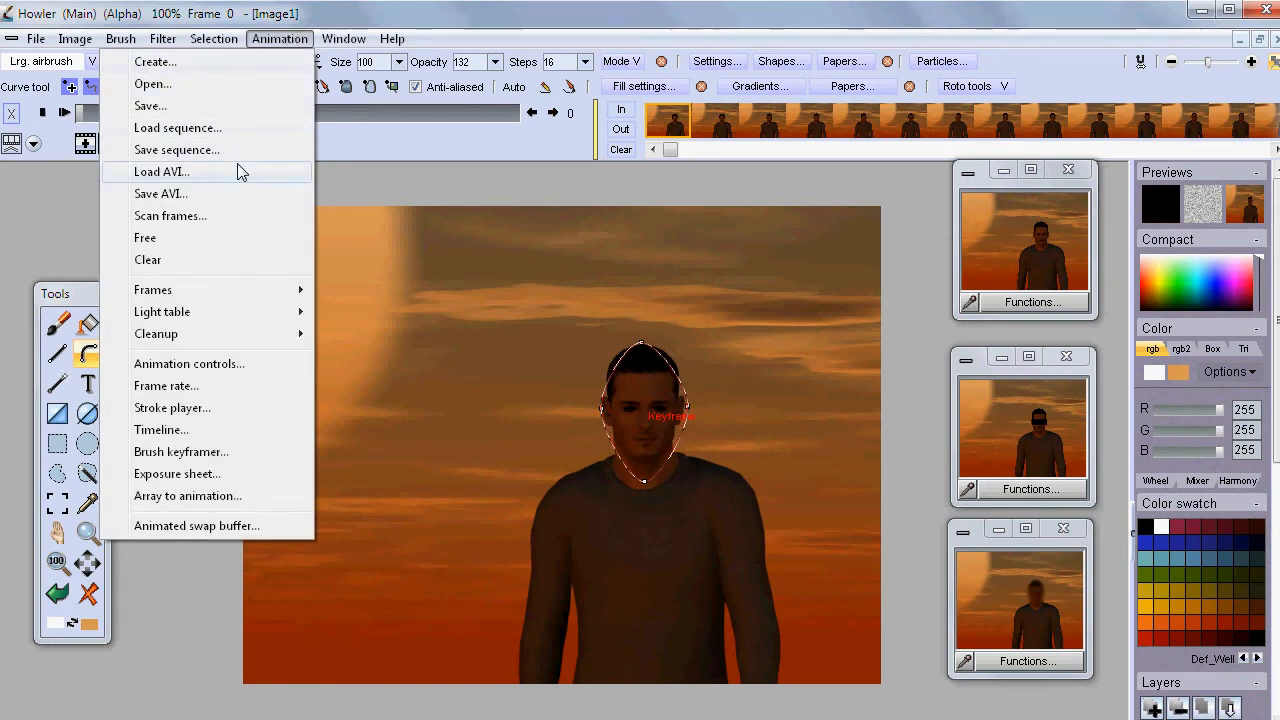
{"action": "left_click", "coordinate": [183, 431]}
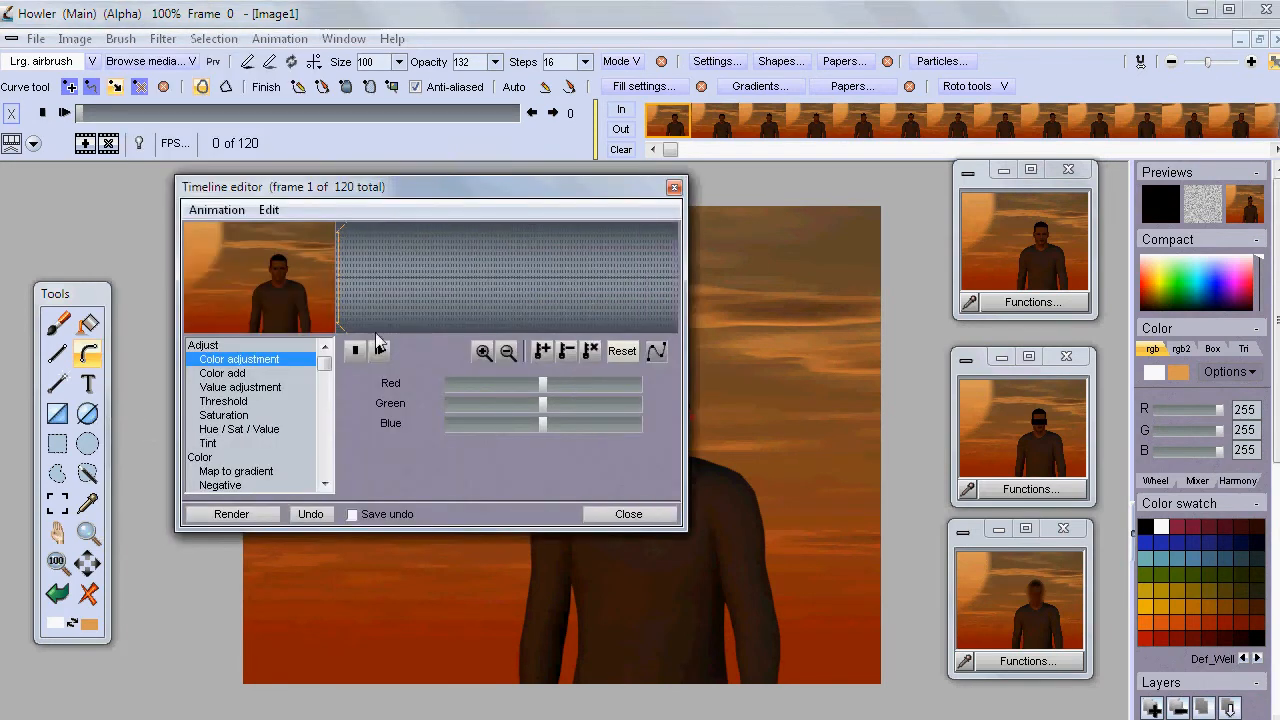
{"action": "left_click_drag", "start_coordinate": [385, 190], "coordinate": [217, 145]}
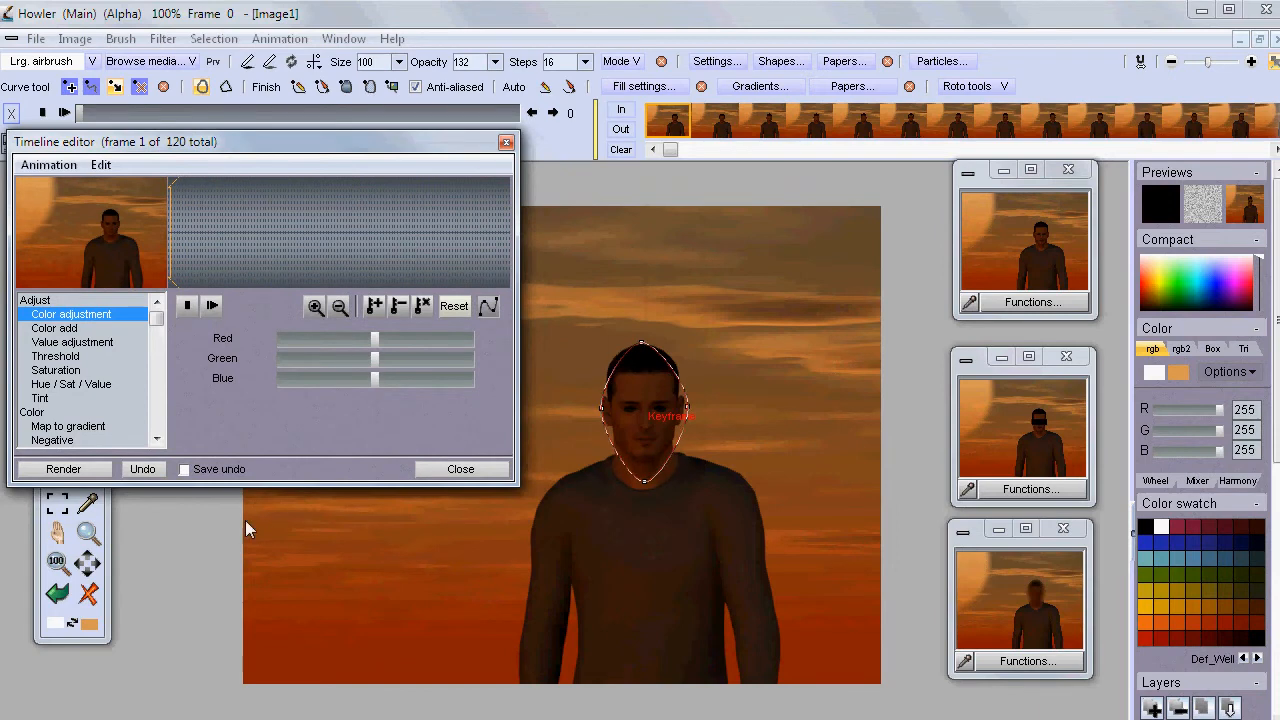
{"action": "left_click_drag", "start_coordinate": [217, 483], "coordinate": [217, 712]}
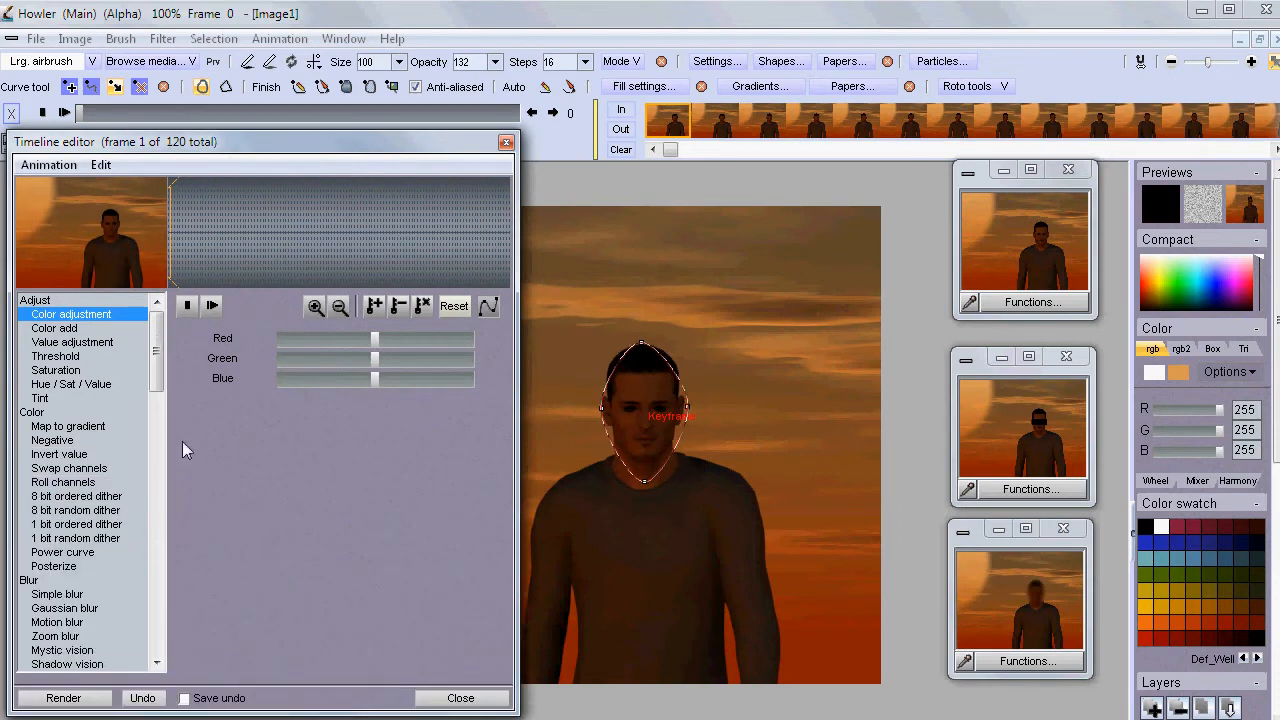
Preview a Gaussian blur of 64 on the masked head in the timeline editor.
{"action": "left_click_drag", "start_coordinate": [163, 370], "coordinate": [154, 405]}
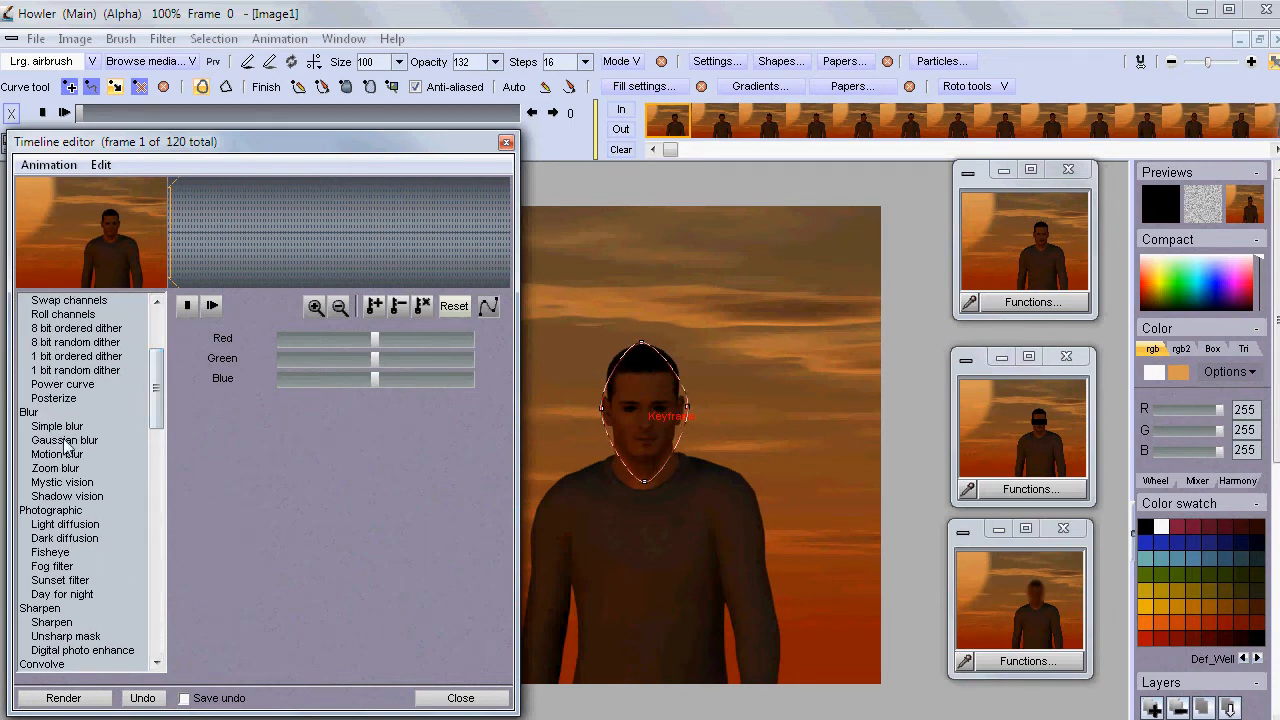
{"action": "left_click", "coordinate": [65, 440]}
{"action": "left_click_drag", "start_coordinate": [383, 339], "coordinate": [438, 339]}
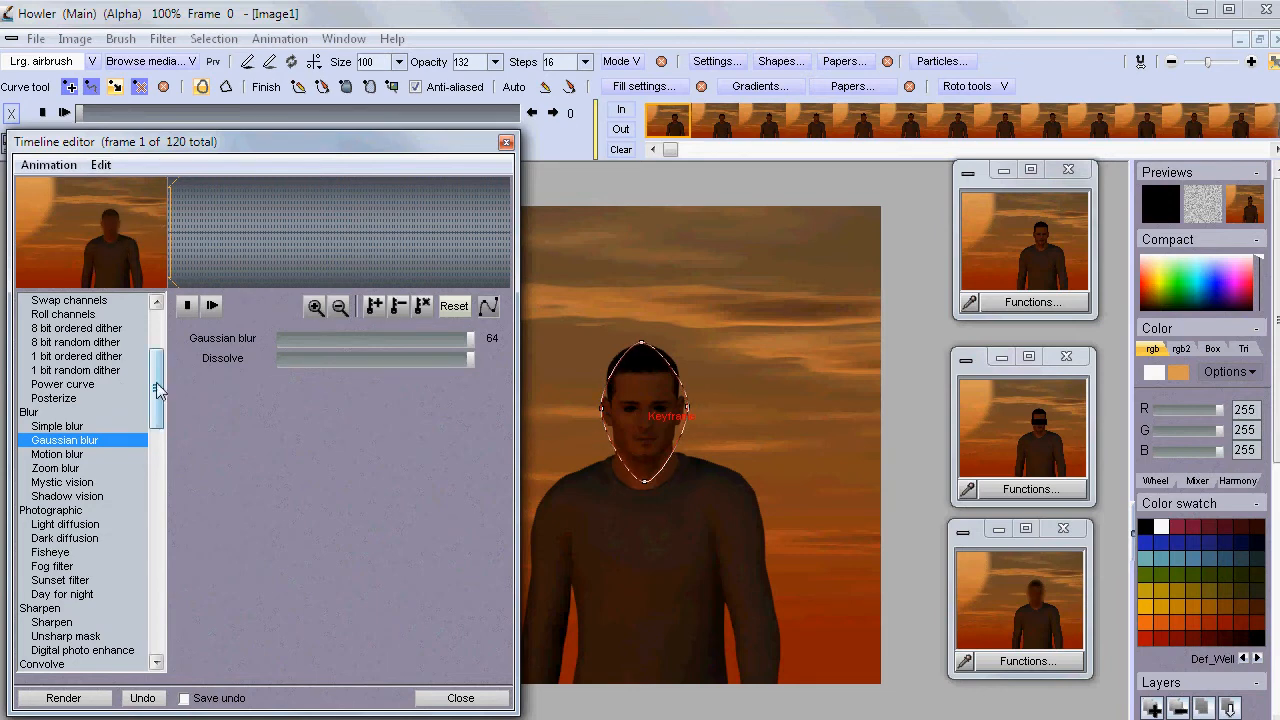
Try a color adjustment on the masked head with red 70, green 30 and blue 13.
{"action": "scroll", "coordinate": [157, 390], "scroll_direction": "up", "scroll_amount": 4}
{"action": "left_click", "coordinate": [62, 316]}
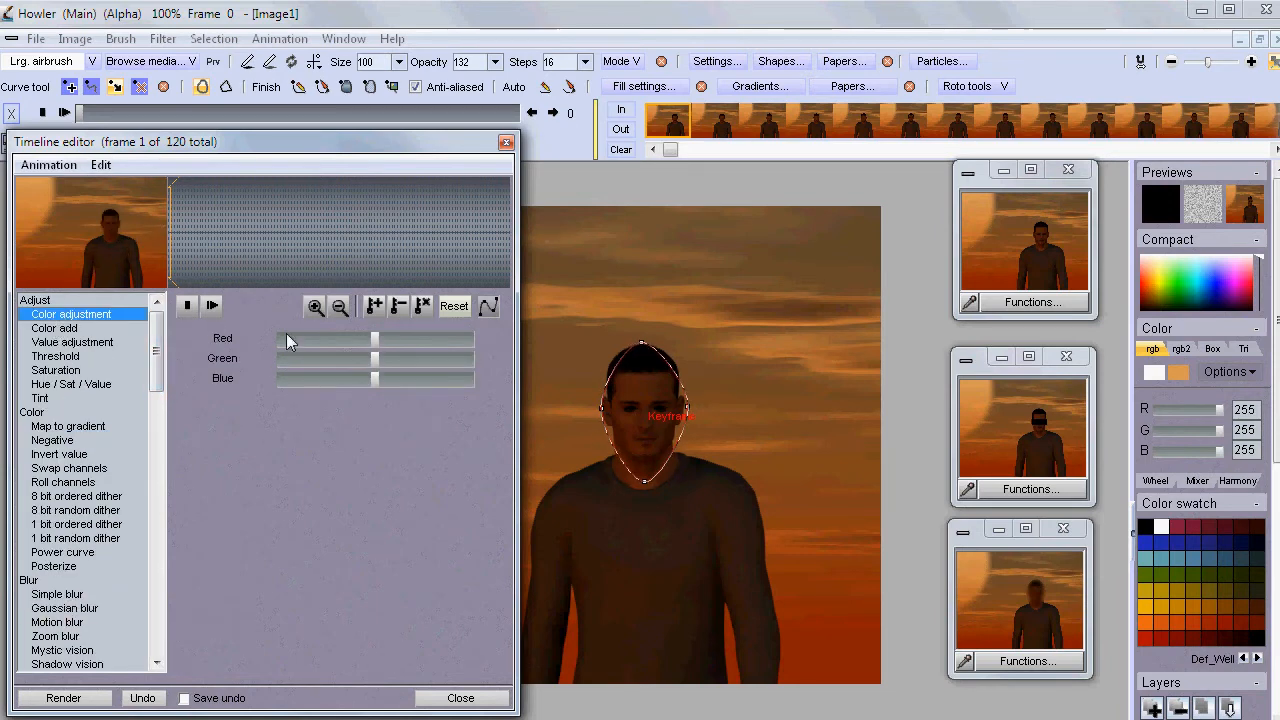
{"action": "left_click_drag", "start_coordinate": [406, 339], "coordinate": [429, 327]}
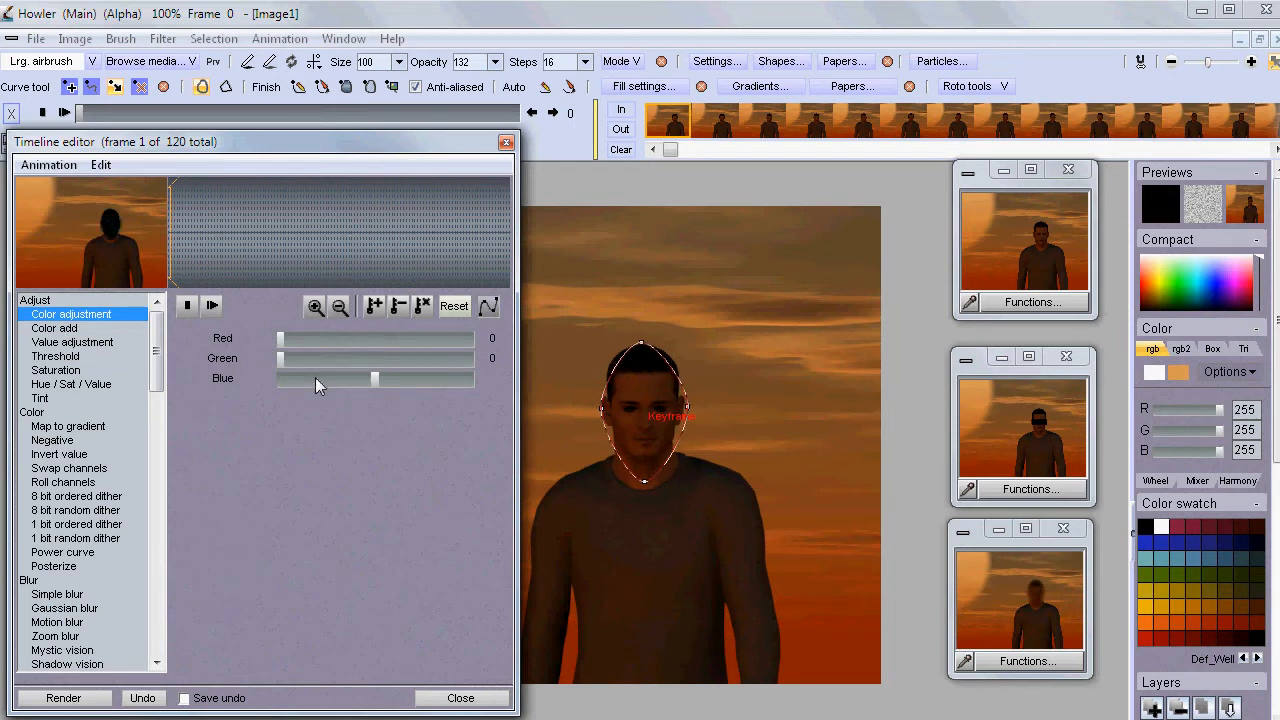
{"action": "left_click_drag", "start_coordinate": [315, 385], "coordinate": [276, 386]}
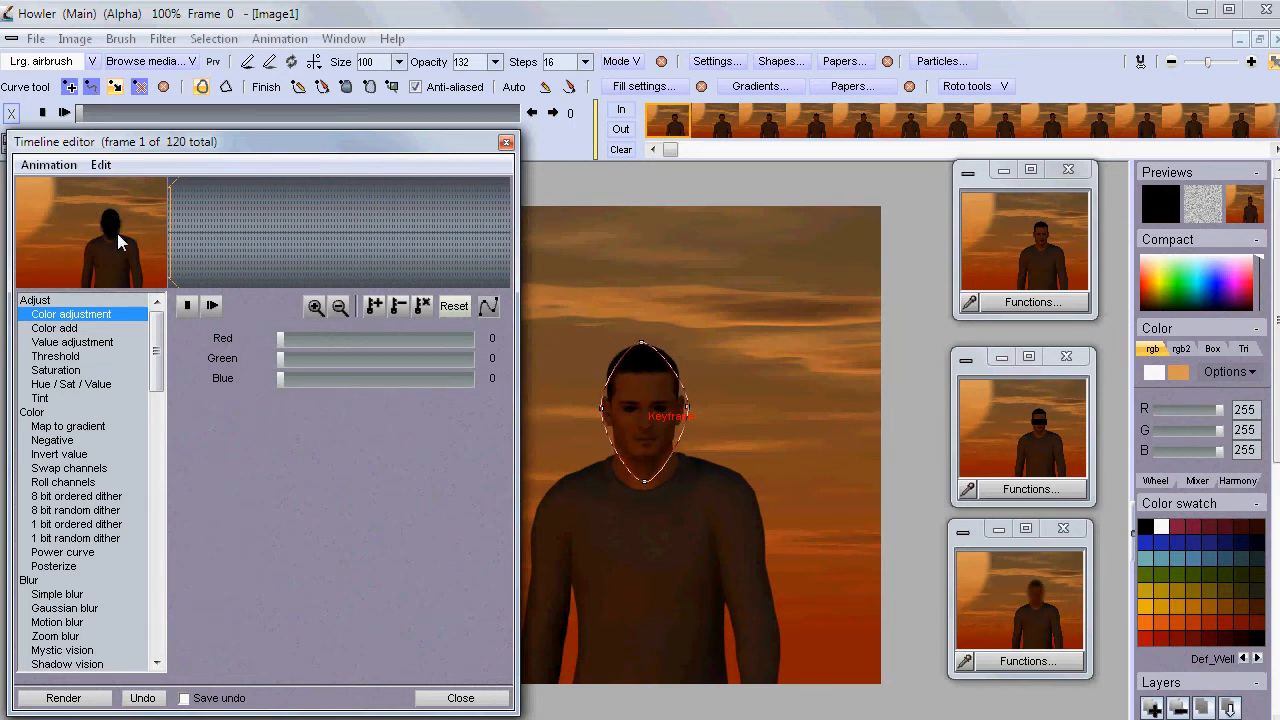
{"action": "left_click", "coordinate": [319, 337]}
{"action": "left_click", "coordinate": [325, 357]}
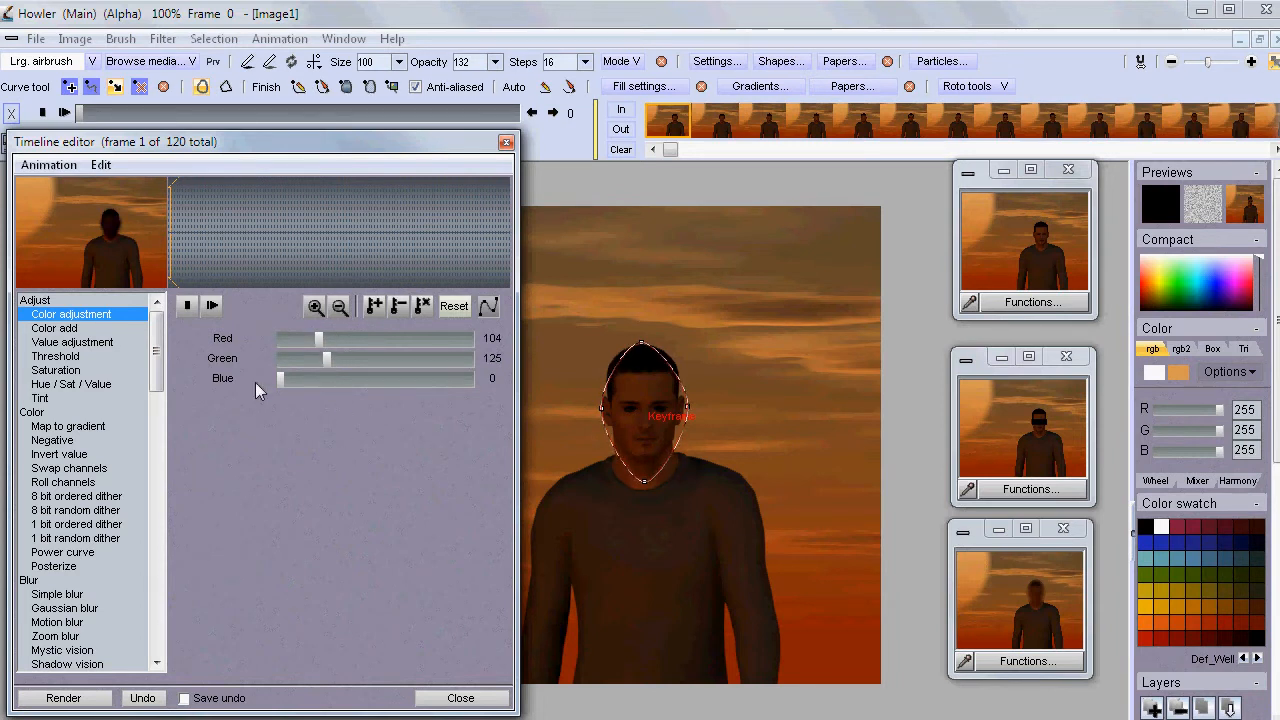
{"action": "left_click", "coordinate": [68, 188]}
{"action": "left_click_drag", "start_coordinate": [68, 188], "coordinate": [117, 227]}
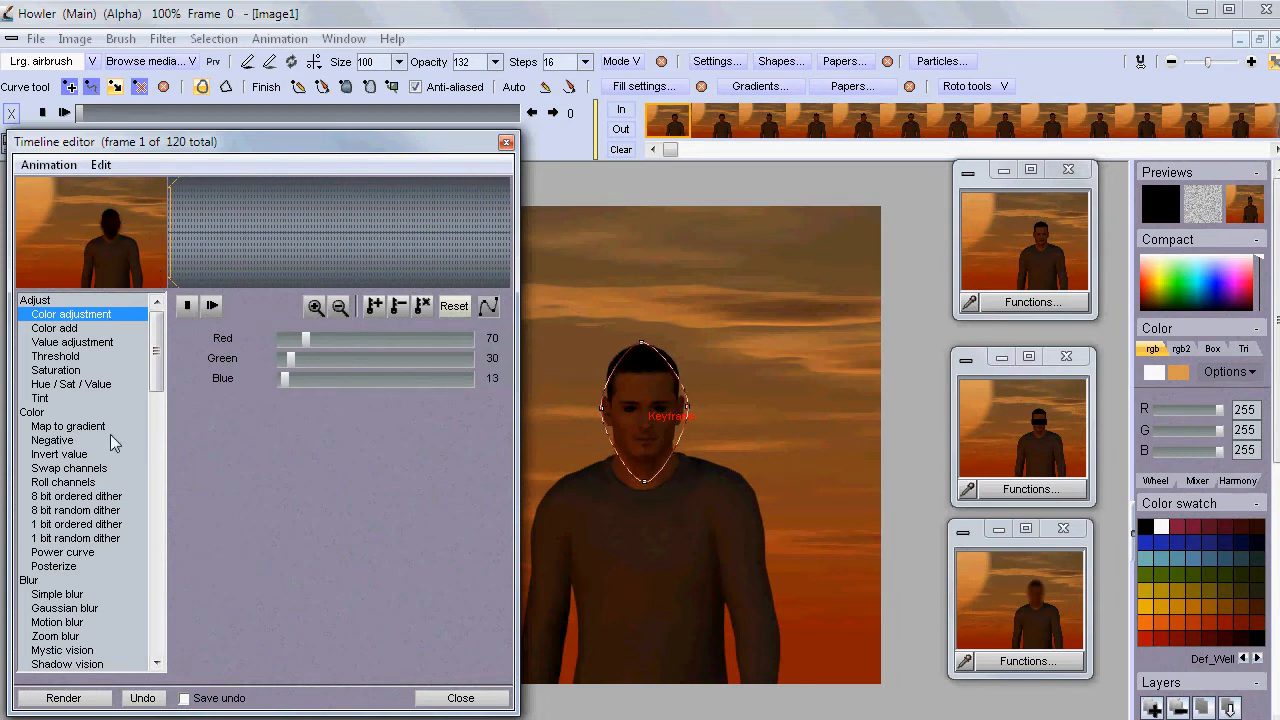
Apply the Threshold filter at 30 through the head mask and render it across all frames.
{"action": "left_click", "coordinate": [60, 357]}
{"action": "left_click_drag", "start_coordinate": [444, 341], "coordinate": [372, 336]}
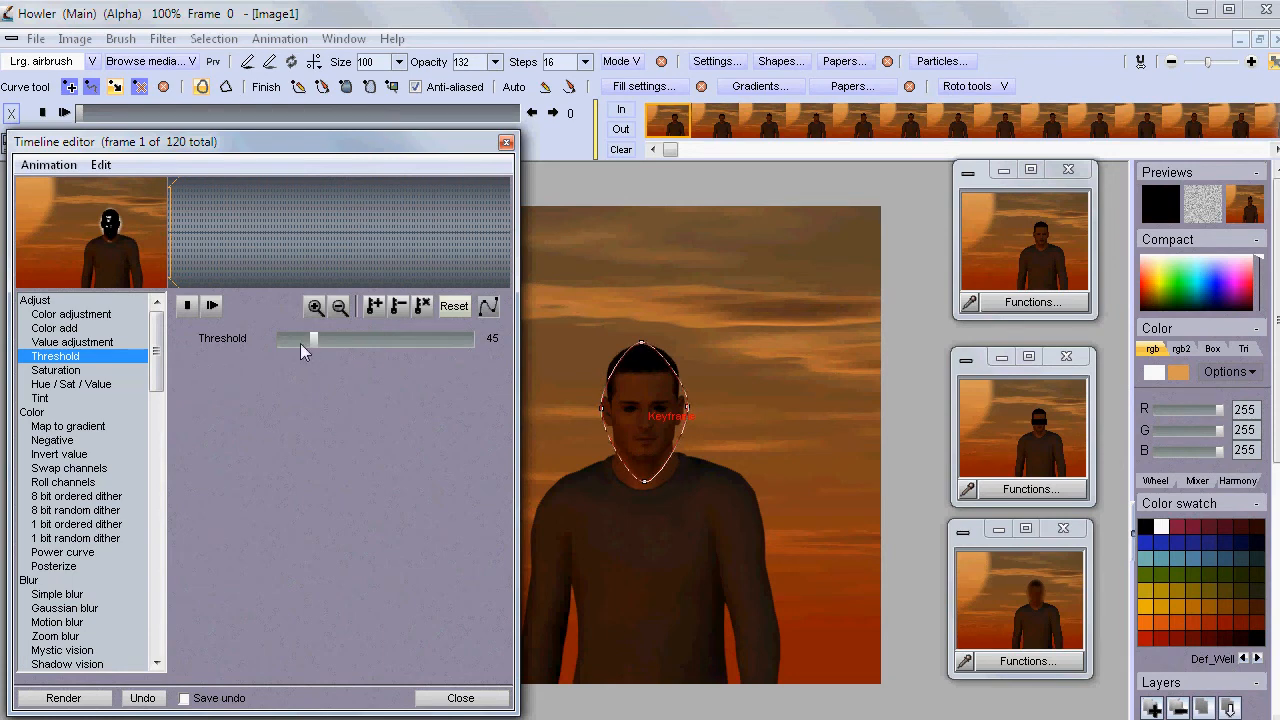
{"action": "mouse_move", "coordinate": [210, 231]}
{"action": "left_mouse_down"}
{"action": "mouse_move", "coordinate": [370, 245]}
{"action": "mouse_move", "coordinate": [252, 270]}
{"action": "left_mouse_up"}
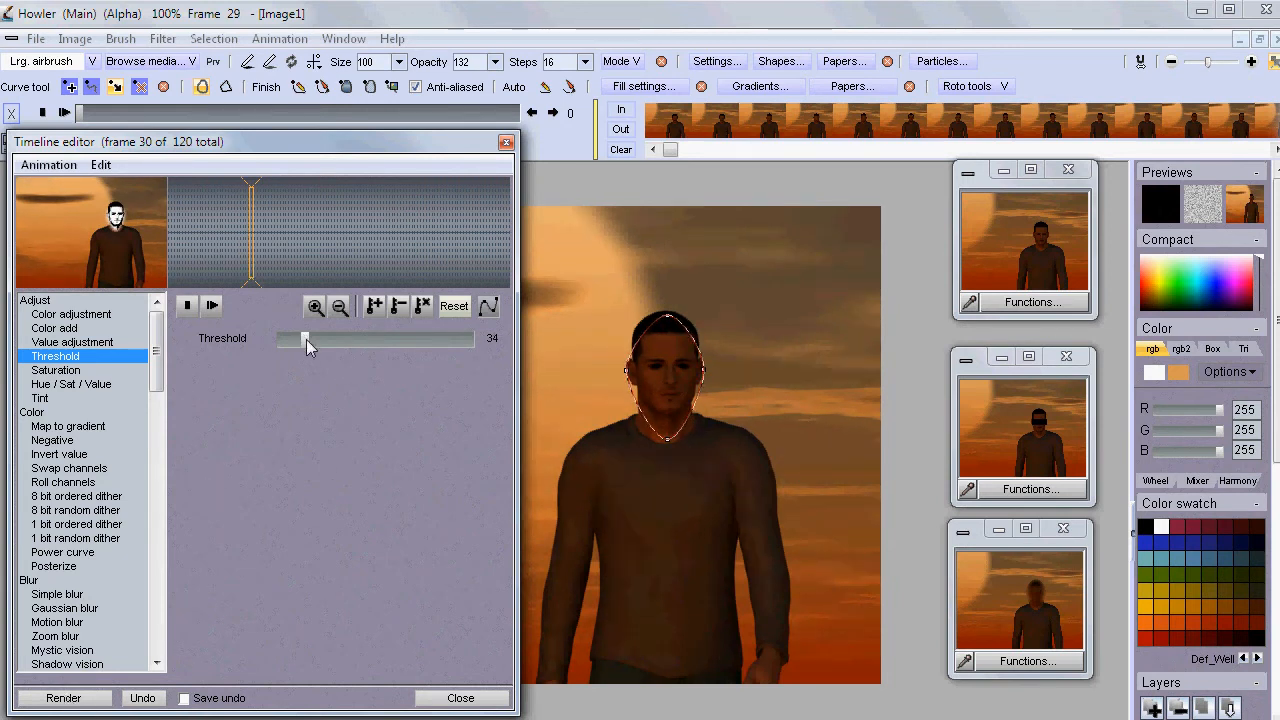
{"action": "left_click_drag", "start_coordinate": [311, 336], "coordinate": [304, 336]}
{"action": "left_click", "coordinate": [63, 698]}
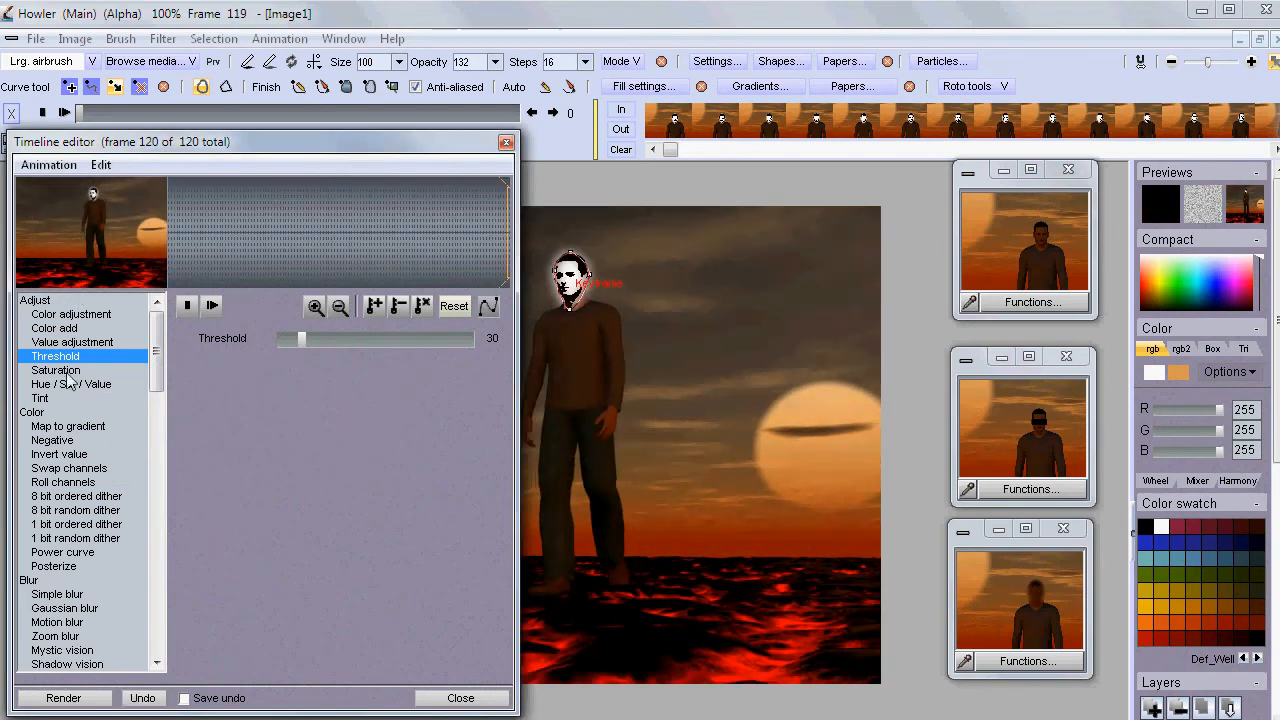
Move the timeline editor aside and play back the footage with the thresholded head.
{"action": "left_click_drag", "start_coordinate": [437, 145], "coordinate": [491, 551]}
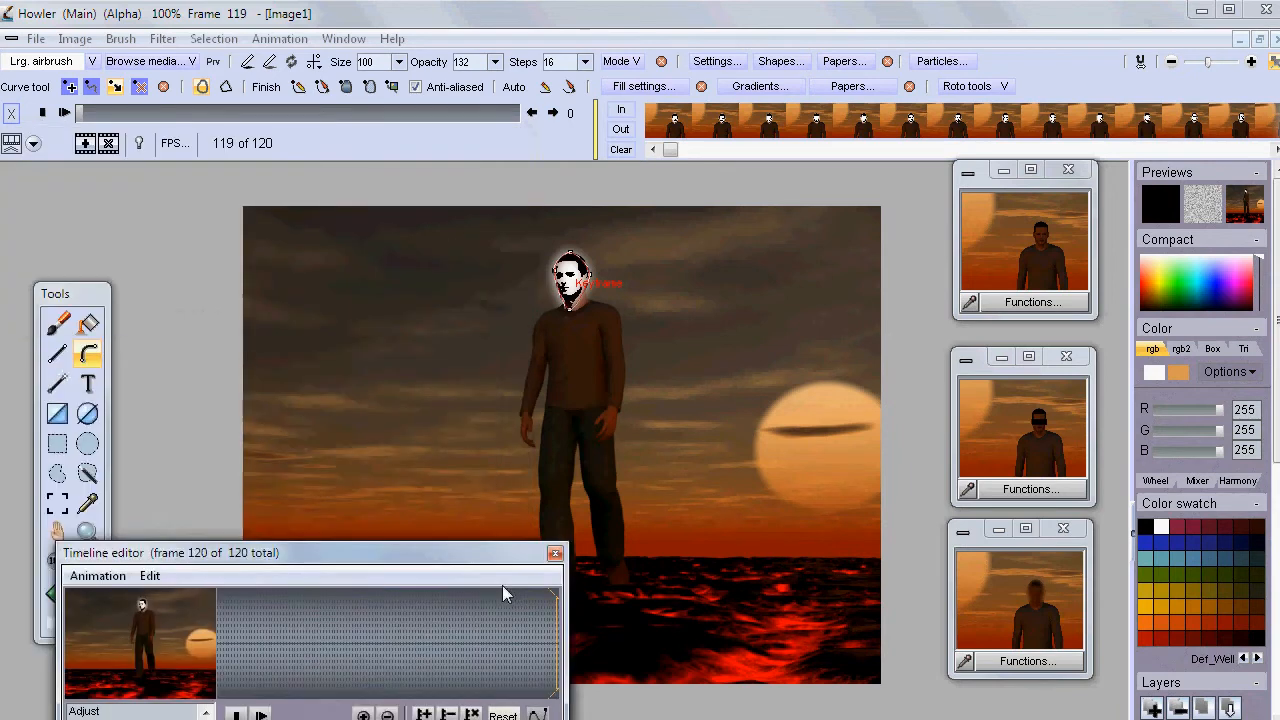
{"action": "left_click", "coordinate": [64, 112]}
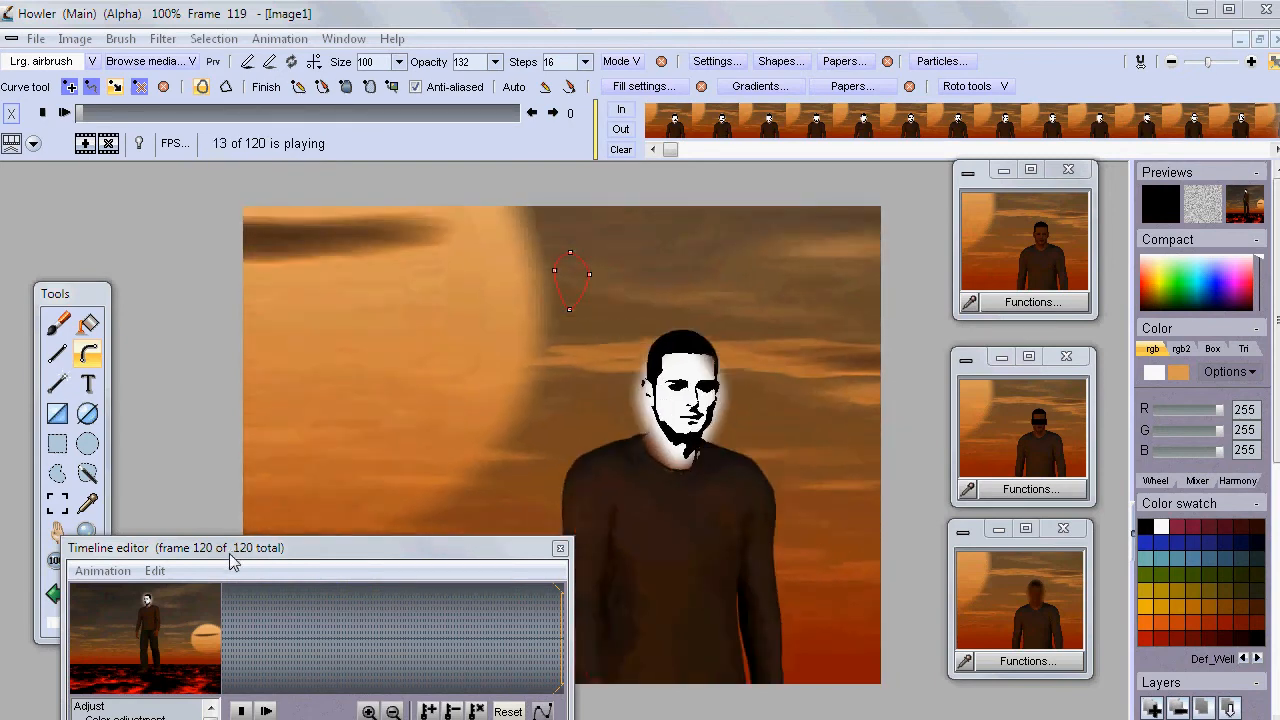
{"action": "left_click", "coordinate": [41, 112]}
{"action": "left_click_drag", "start_coordinate": [171, 558], "coordinate": [141, 165]}
{"action": "left_click_drag", "start_coordinate": [178, 366], "coordinate": [180, 322]}
{"action": "left_click_drag", "start_coordinate": [252, 162], "coordinate": [229, 546]}
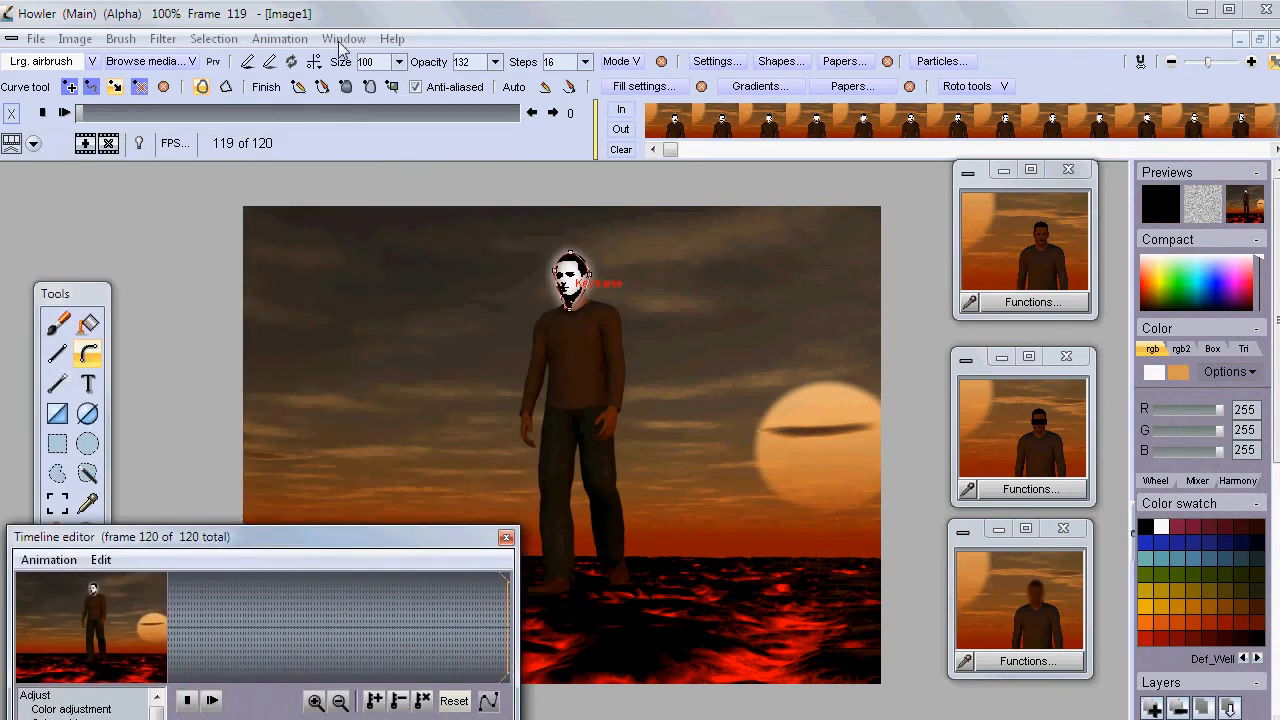
Reload walking on lava - before.avi to restore the unfiltered footage.
{"action": "left_click", "coordinate": [290, 38]}
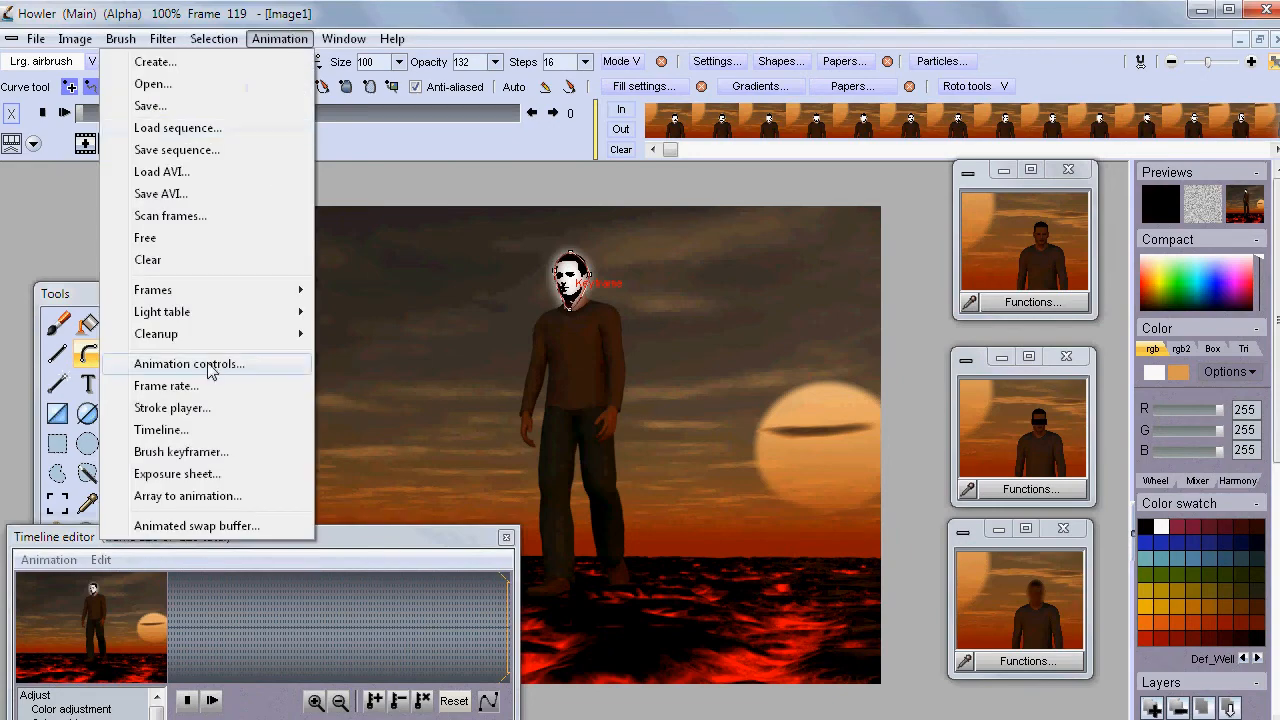
{"action": "left_click", "coordinate": [200, 171]}
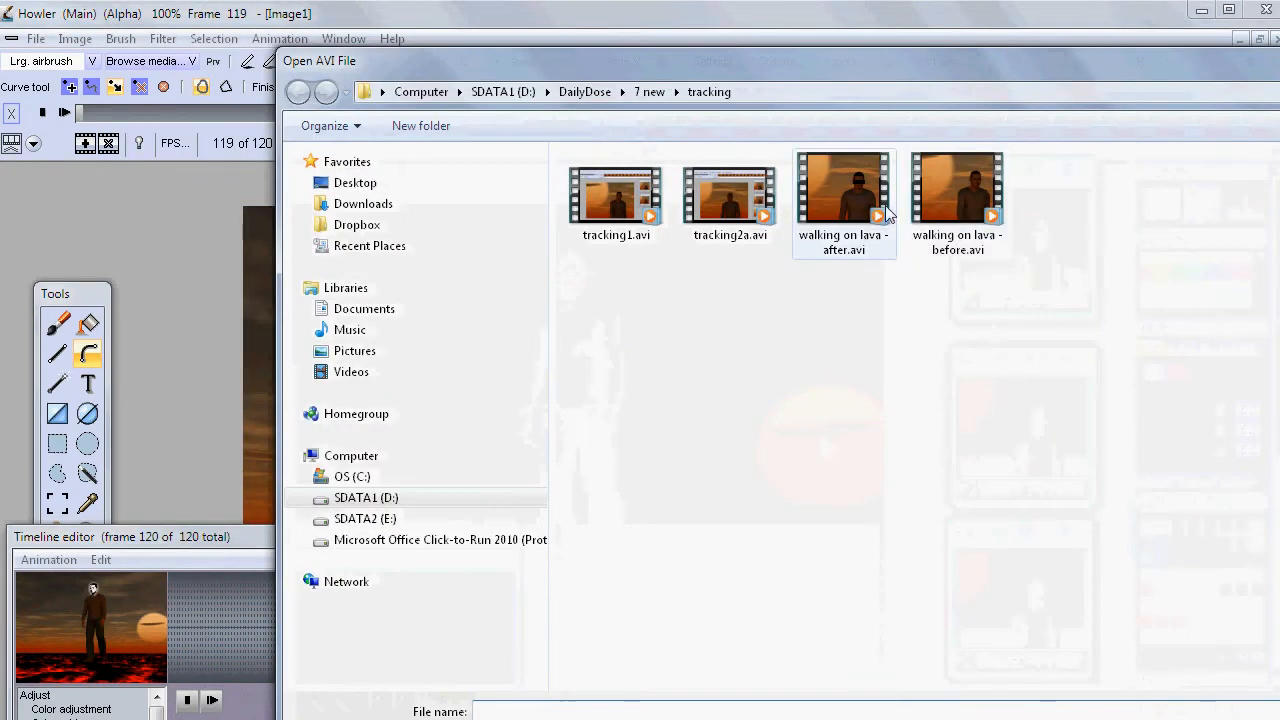
{"action": "left_click", "coordinate": [998, 183]}
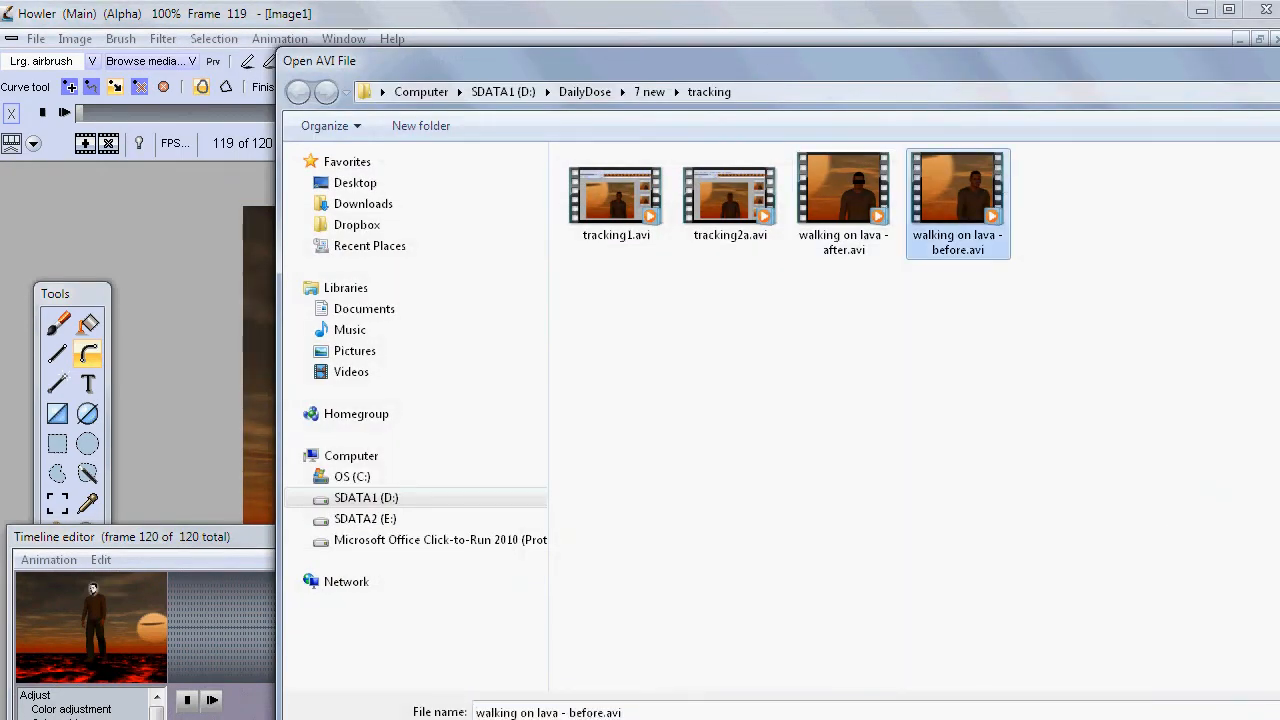
{"action": "key", "text": "Return"}
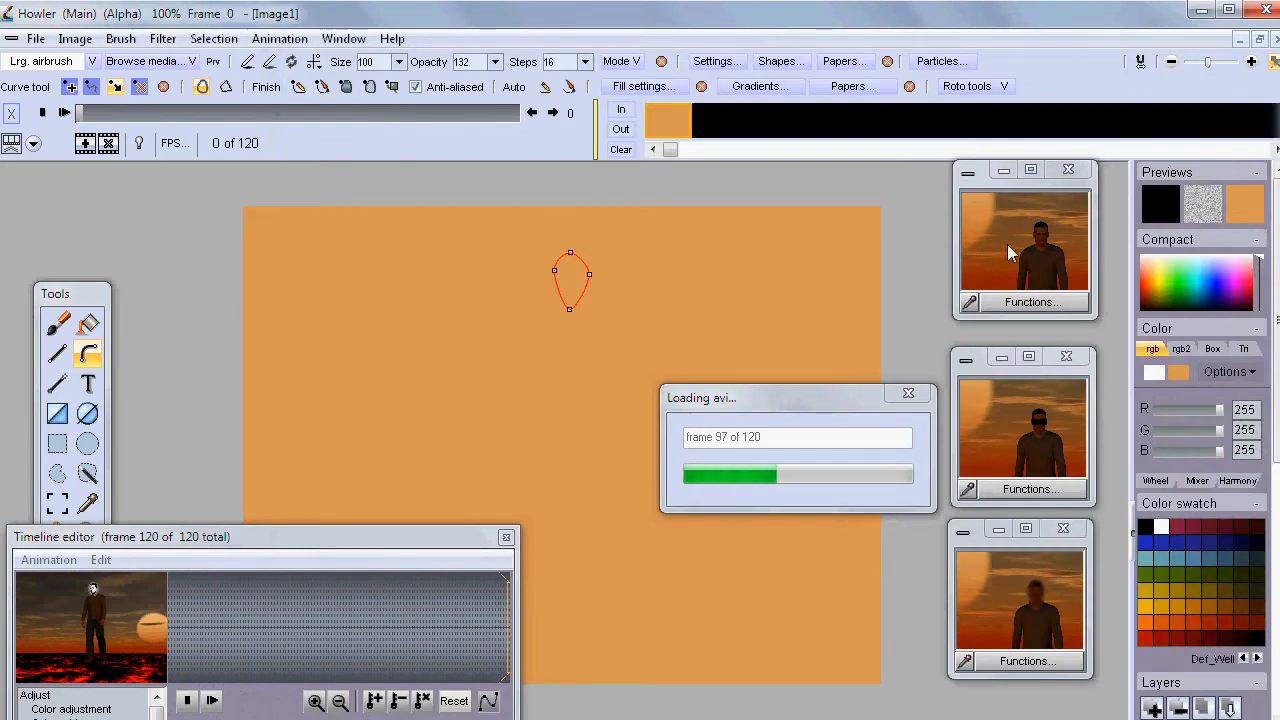
Reopen the saved rotoscope face off.rto on the reloaded footage.
{"action": "left_click", "coordinate": [995, 88]}
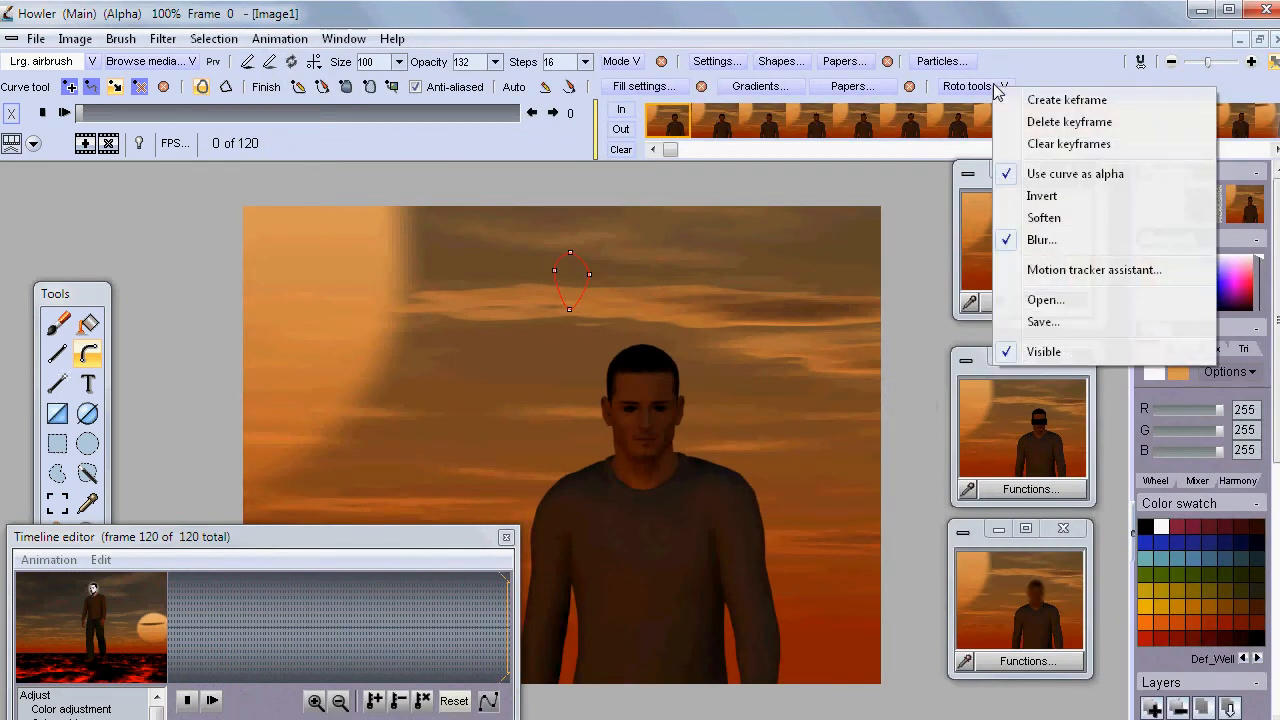
{"action": "left_click", "coordinate": [1056, 304]}
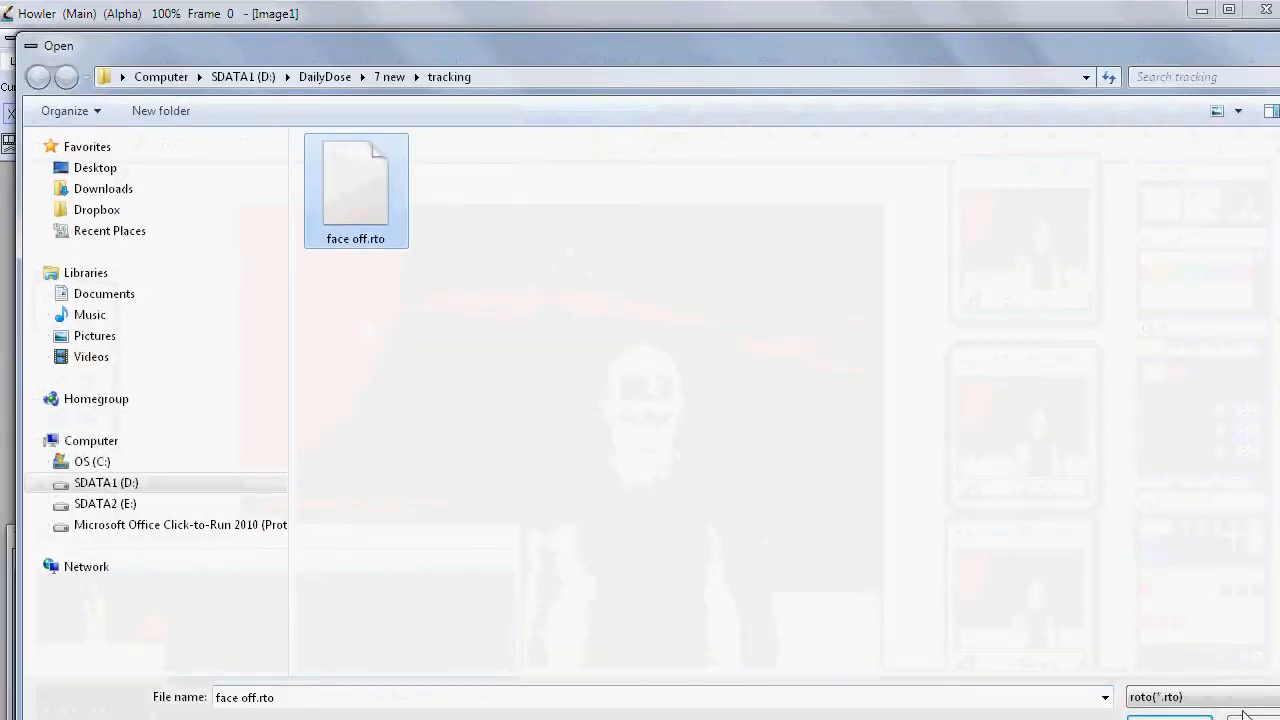
{"action": "left_click", "coordinate": [1165, 716]}
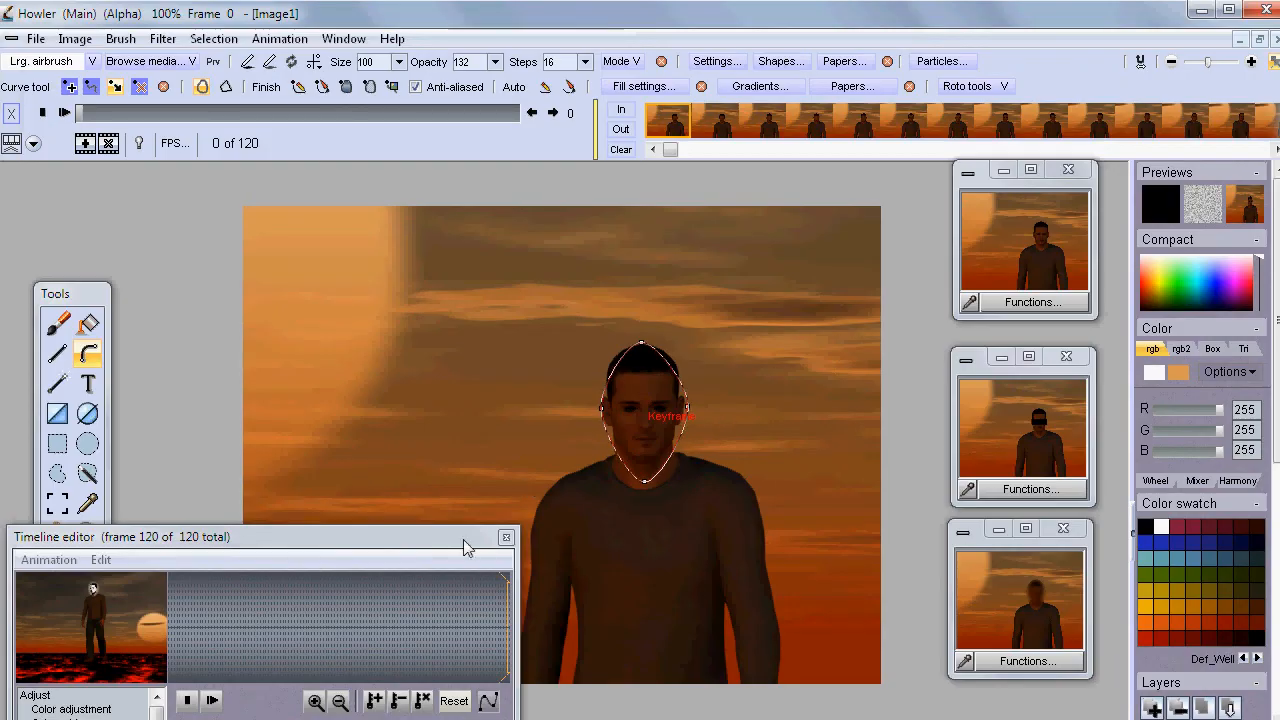
Apply a Gaussian blur of 55 through the head mask in the timeline editor and render it across all frames.
{"action": "left_click_drag", "start_coordinate": [390, 535], "coordinate": [427, 191]}
{"action": "mouse_move", "coordinate": [300, 286]}
{"action": "left_mouse_down"}
{"action": "mouse_move", "coordinate": [366, 288]}
{"action": "mouse_move", "coordinate": [283, 300]}
{"action": "left_mouse_up"}
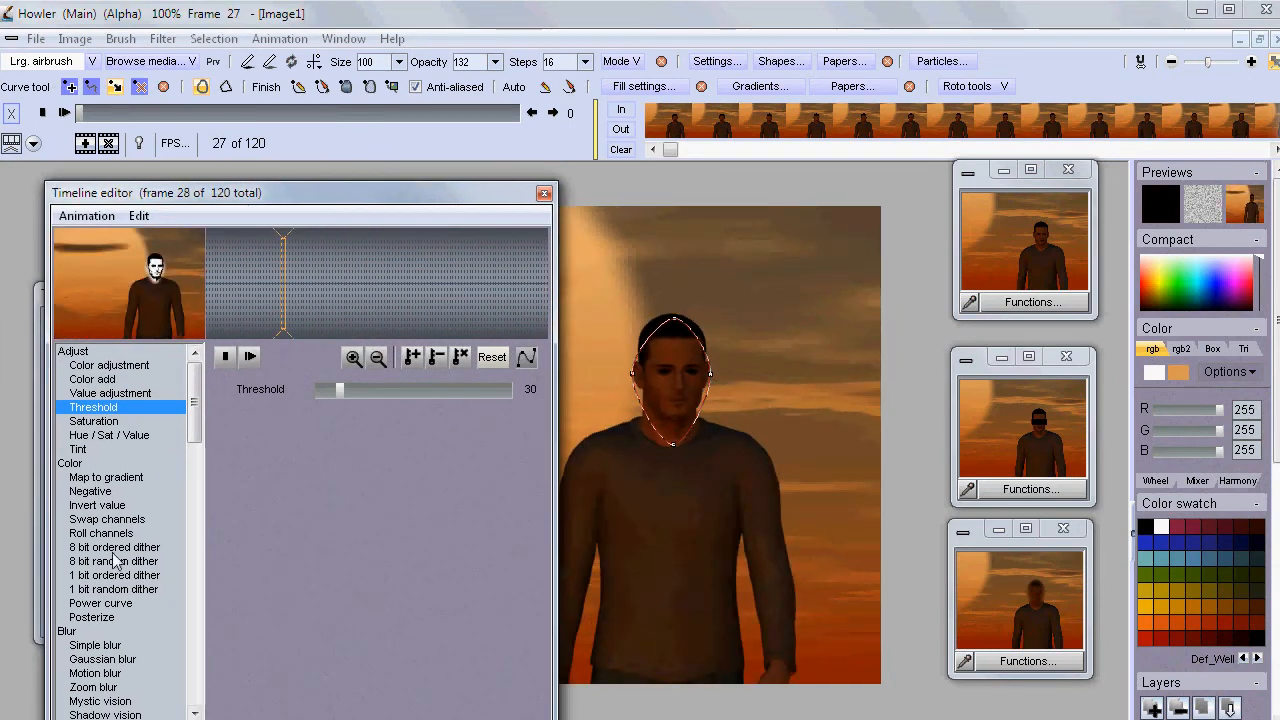
{"action": "left_click_drag", "start_coordinate": [196, 424], "coordinate": [200, 470]}
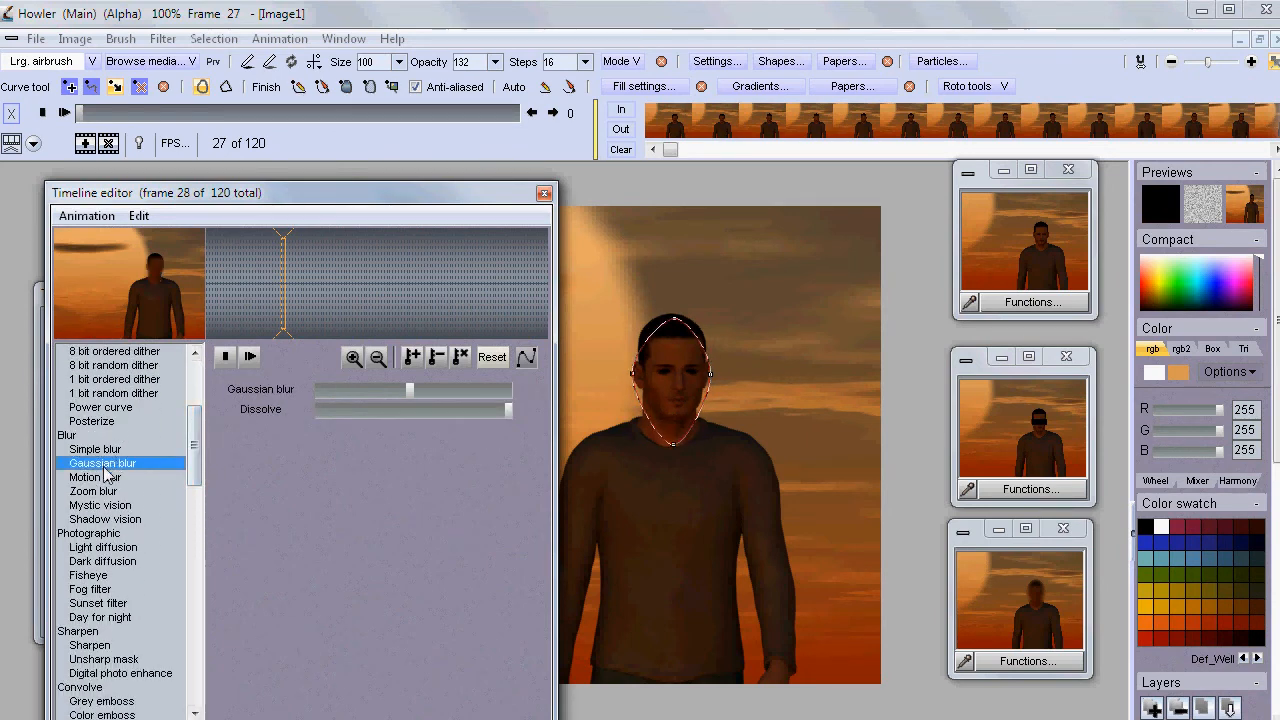
{"action": "left_click", "coordinate": [108, 516]}
{"action": "left_click", "coordinate": [108, 465]}
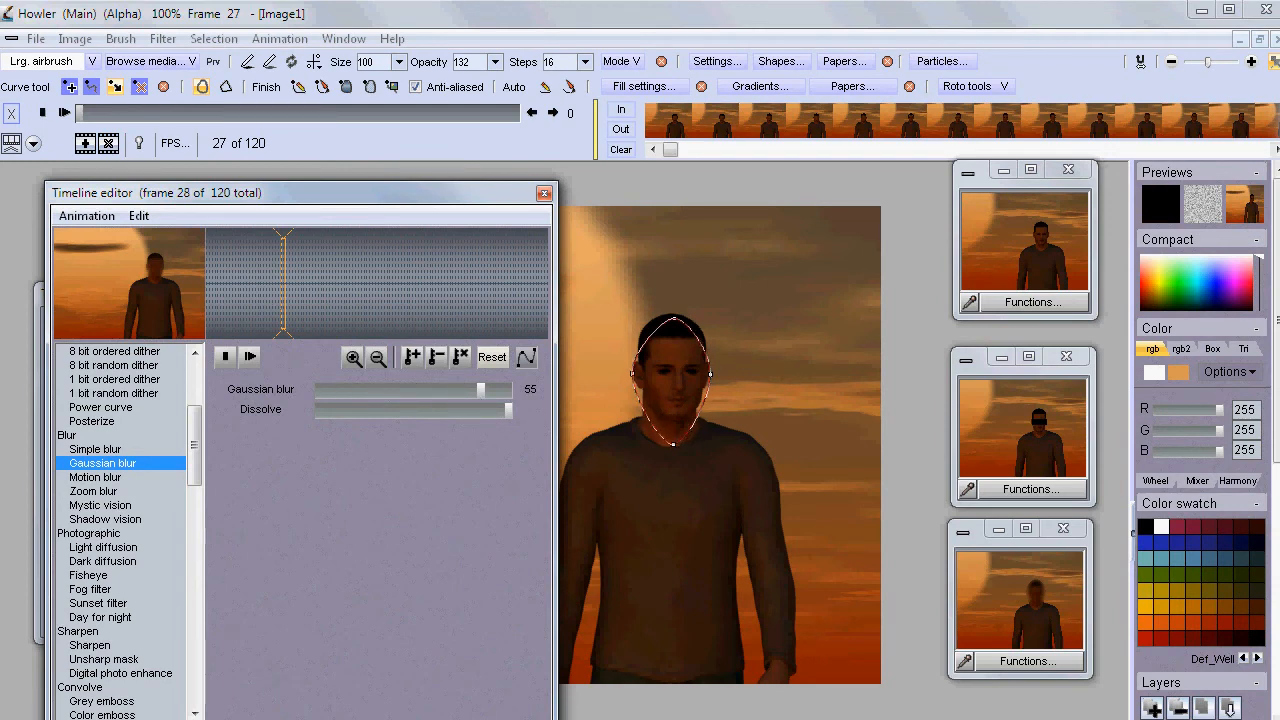
{"action": "left_click", "coordinate": [180, 716]}
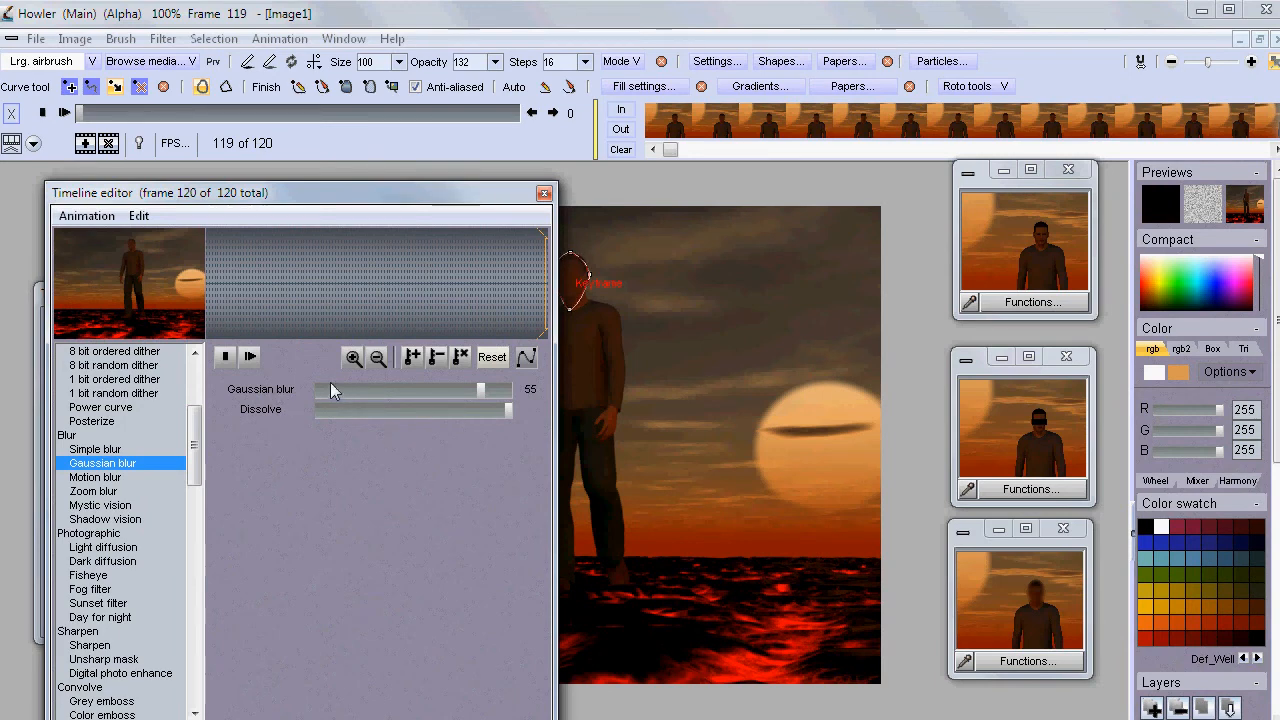
Check the blurred head along the timeline, close the timeline editor and play back the footage.
{"action": "mouse_move", "coordinate": [250, 265]}
{"action": "left_mouse_down"}
{"action": "mouse_move", "coordinate": [235, 275]}
{"action": "mouse_move", "coordinate": [349, 286]}
{"action": "mouse_move", "coordinate": [300, 290]}
{"action": "left_mouse_up"}
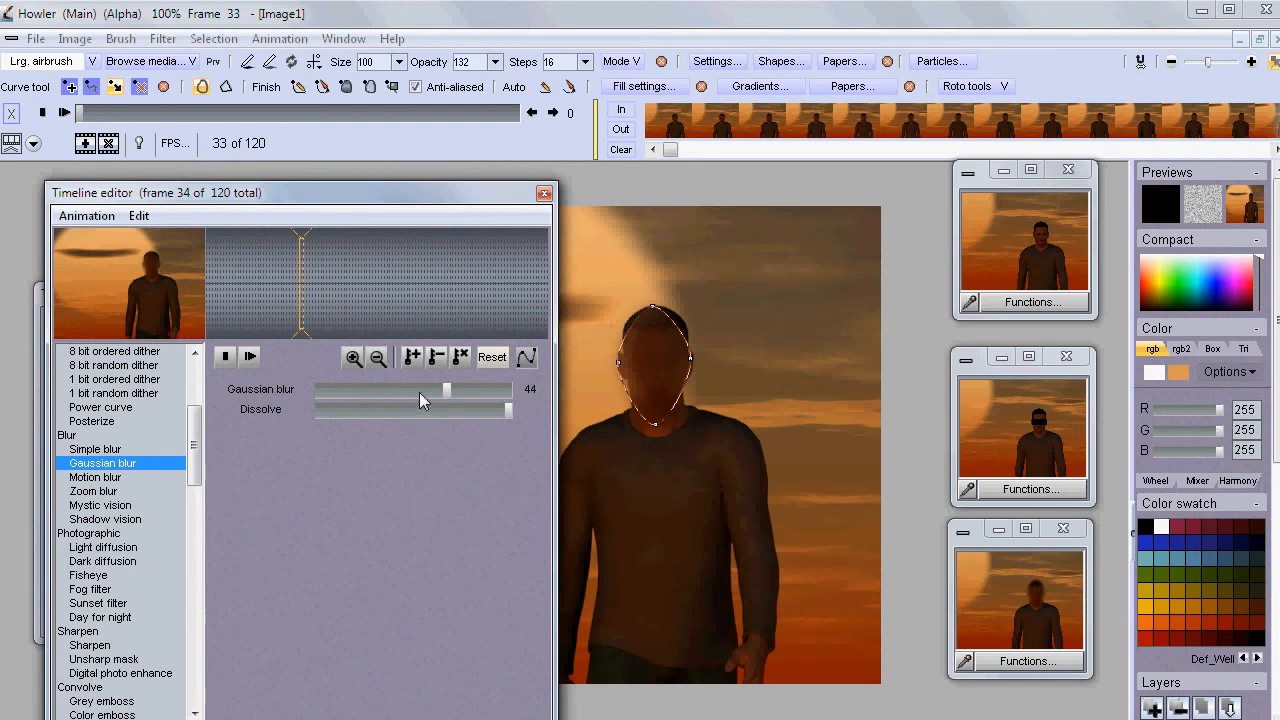
{"action": "left_click", "coordinate": [544, 194]}
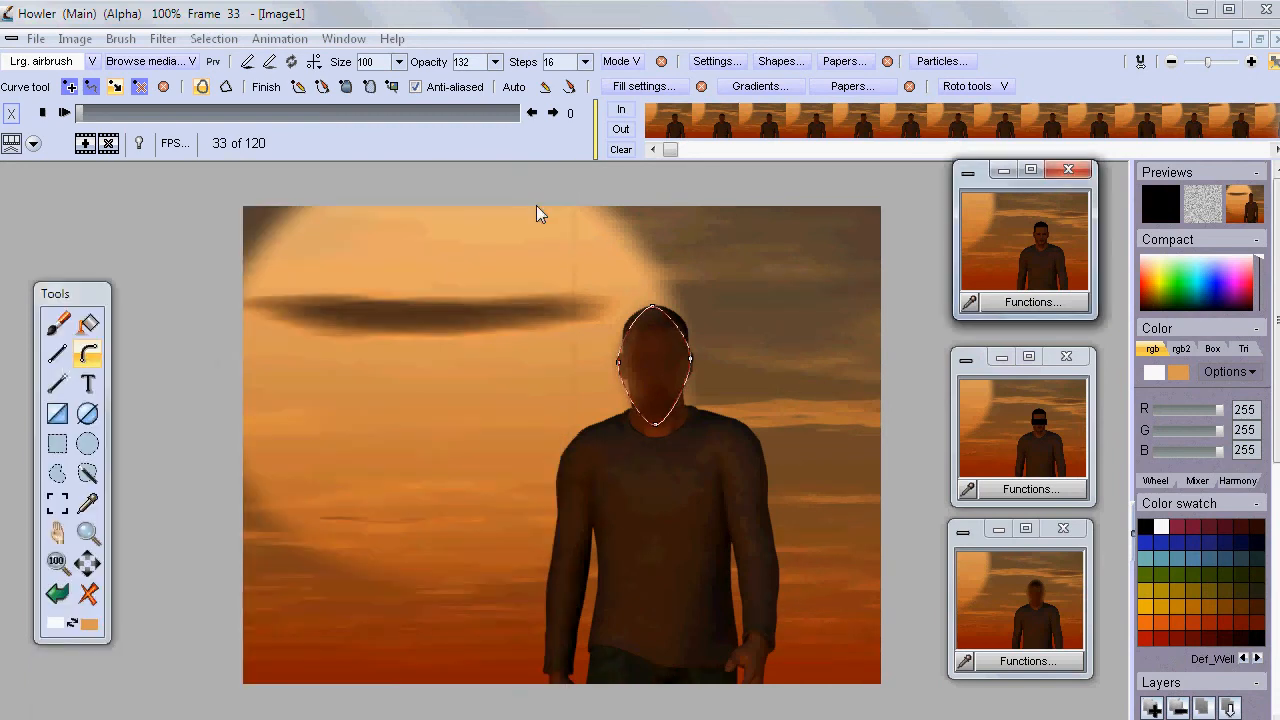
{"action": "left_click", "coordinate": [63, 113]}
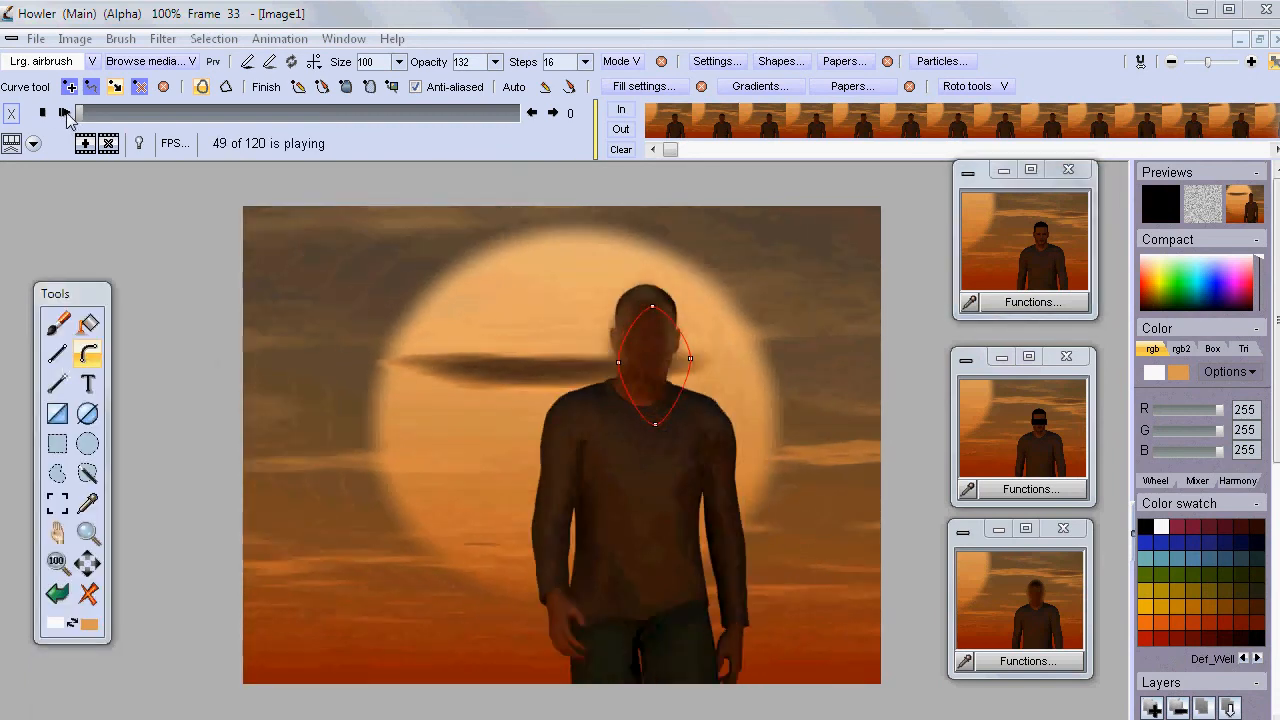
Clear the head's roto keyframes and alpha selection, and play back the blurred-face footage from frame 0.
{"action": "left_click", "coordinate": [42, 115]}
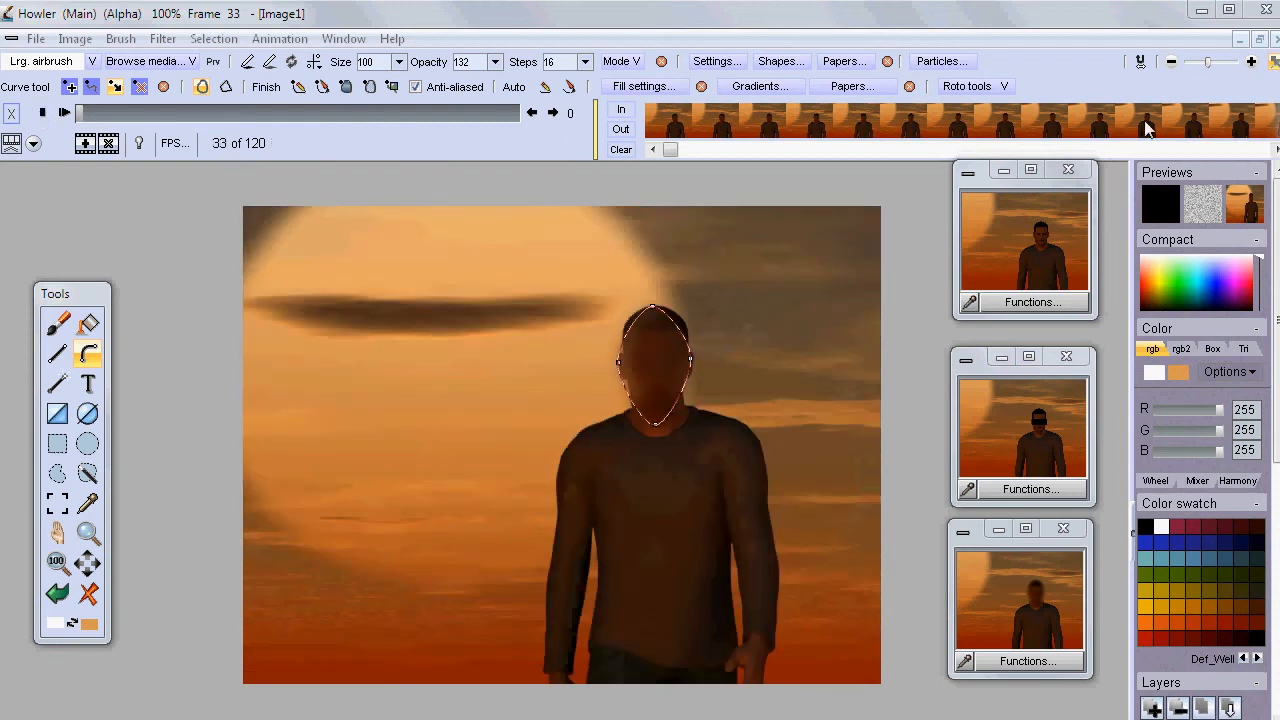
{"action": "left_click", "coordinate": [970, 87]}
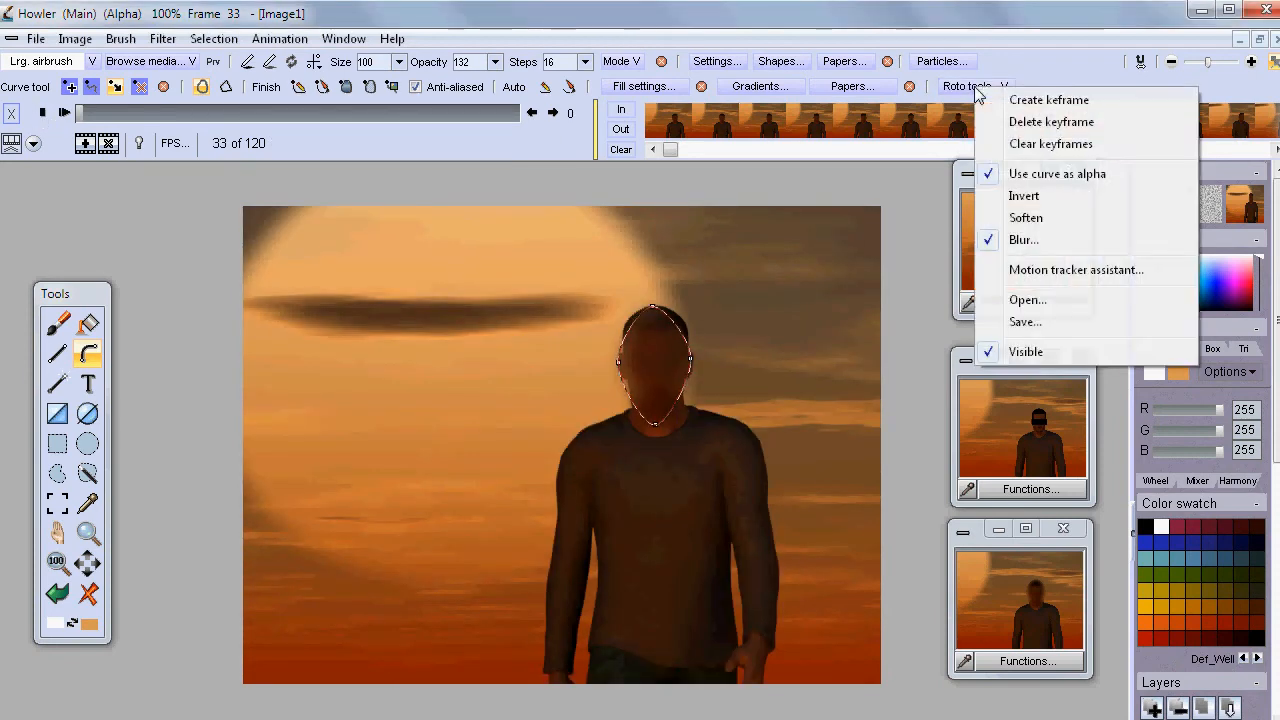
{"action": "left_click", "coordinate": [1051, 144]}
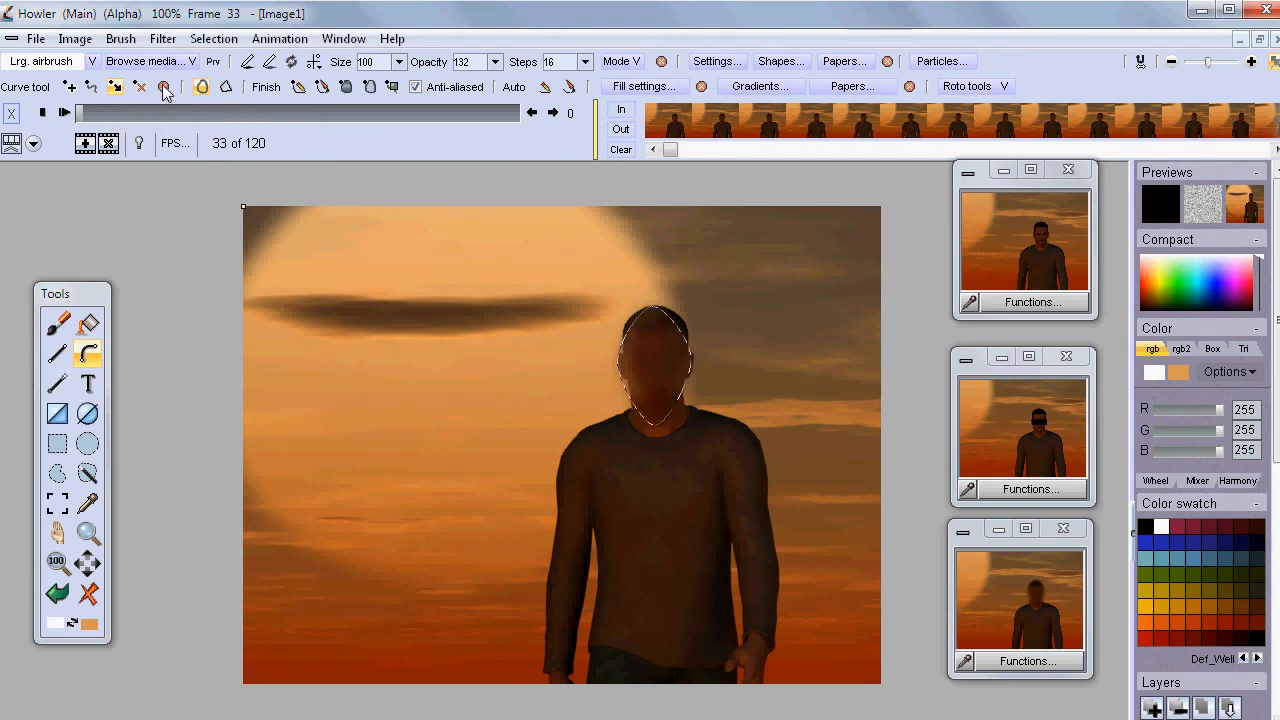
{"action": "left_click", "coordinate": [212, 40]}
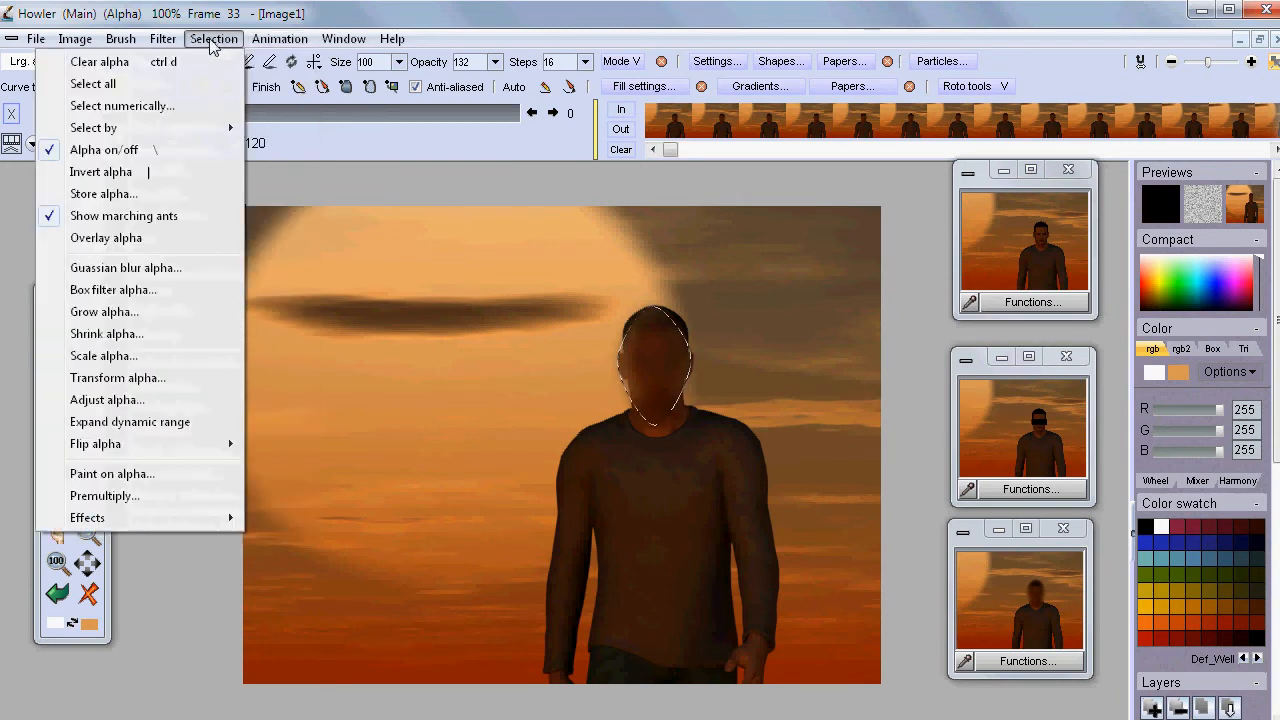
{"action": "left_click", "coordinate": [191, 62]}
{"action": "mouse_move", "coordinate": [82, 111]}
{"action": "left_mouse_down"}
{"action": "mouse_move", "coordinate": [248, 116]}
{"action": "mouse_move", "coordinate": [62, 112]}
{"action": "left_mouse_up"}
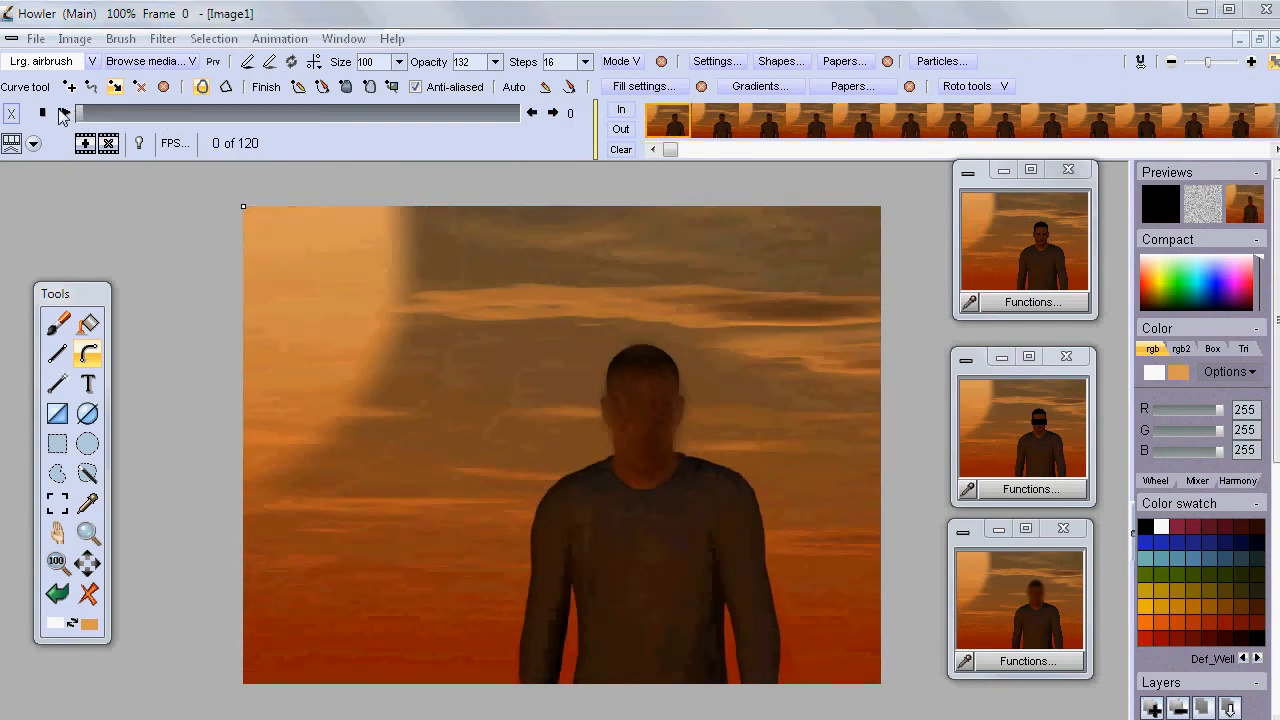
{"action": "left_click", "coordinate": [63, 112]}
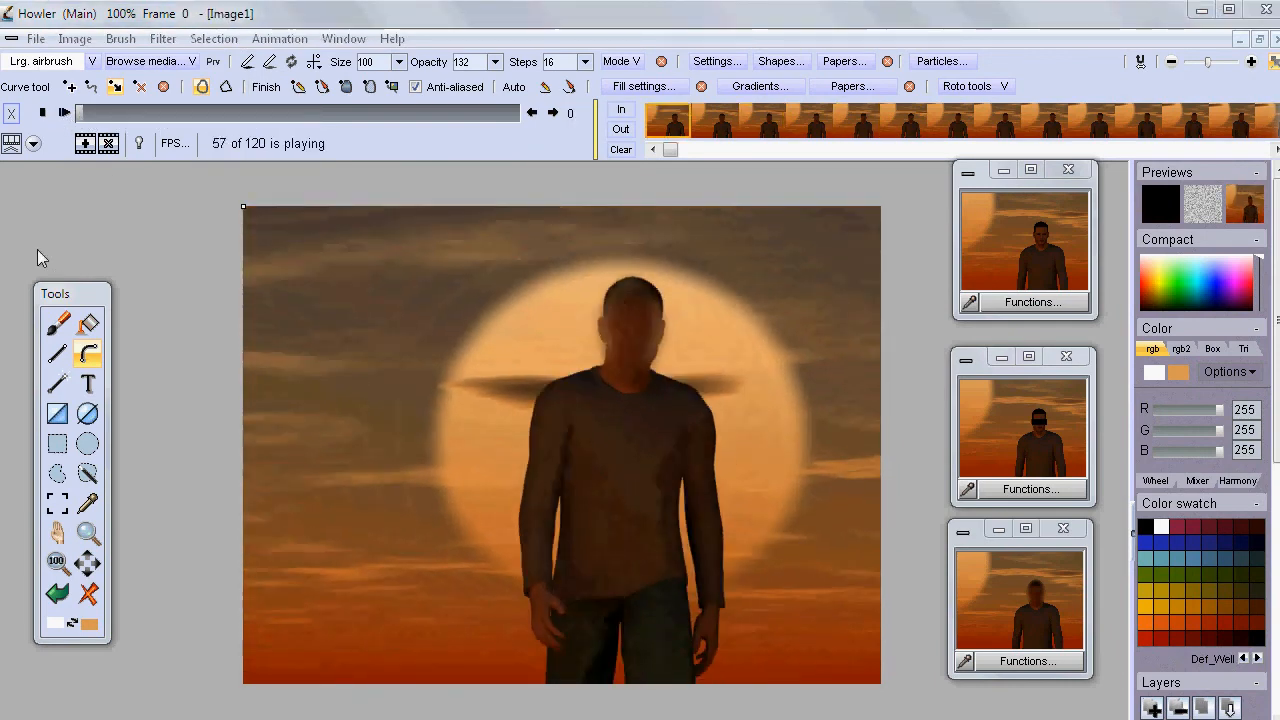